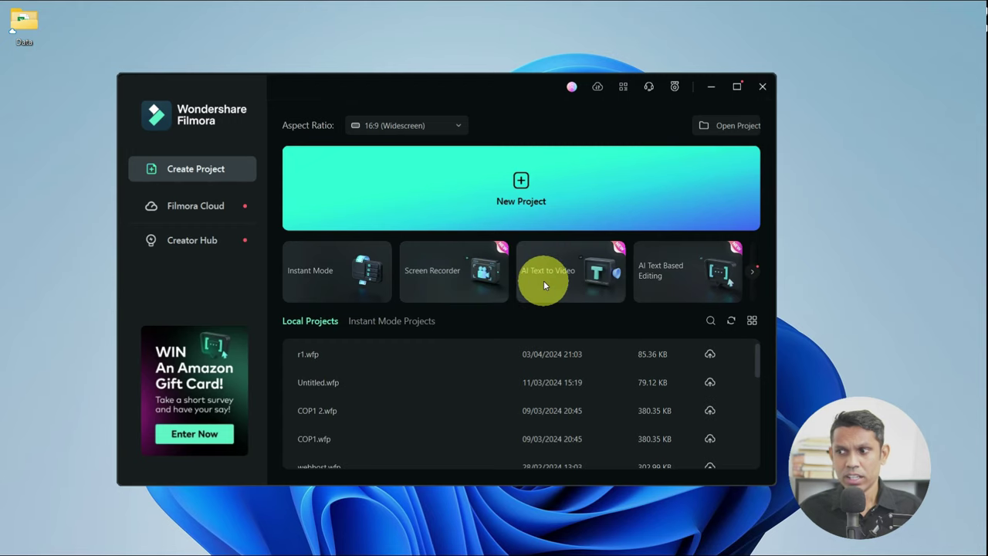
Step: Start an AI Text to Video request with the prompt 'Generate video a boy playing bicycle'
mouse_move(544, 284)
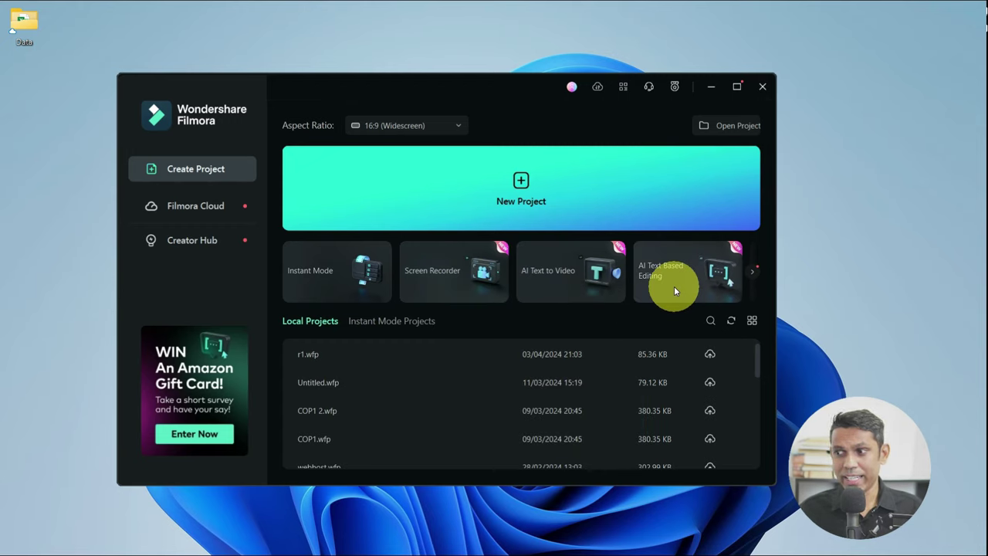
mouse_move(673, 290)
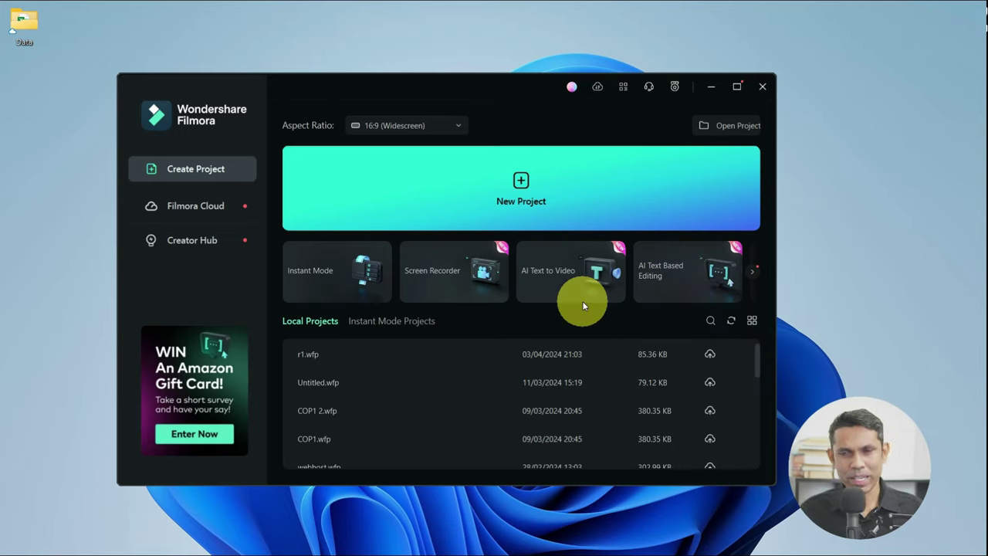
mouse_move(579, 278)
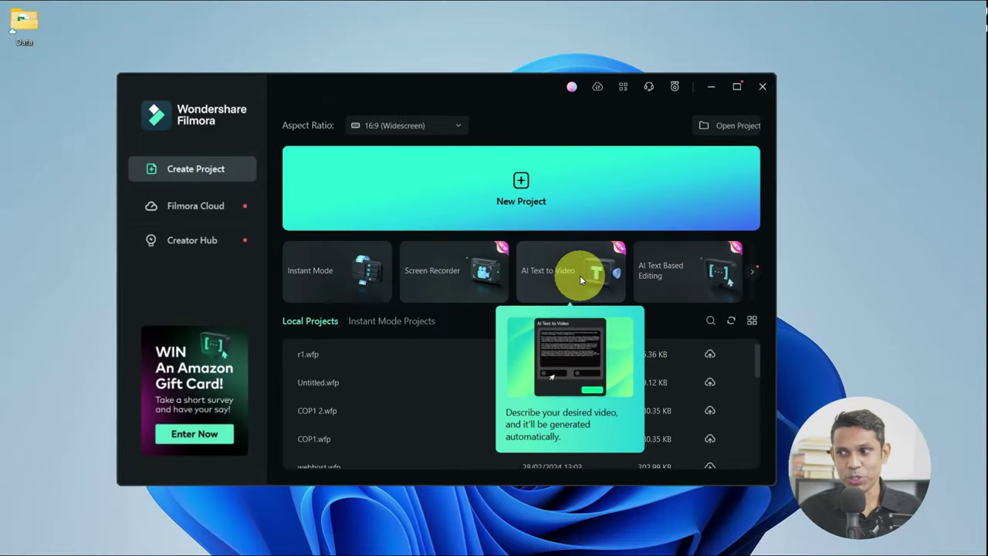
click(579, 274)
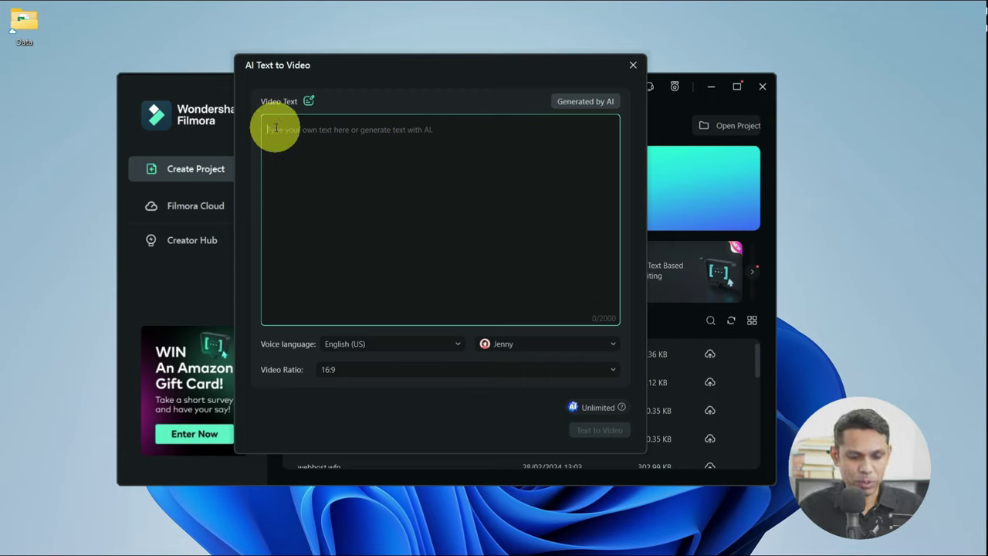
text(Generate video a boy playing bicycle)
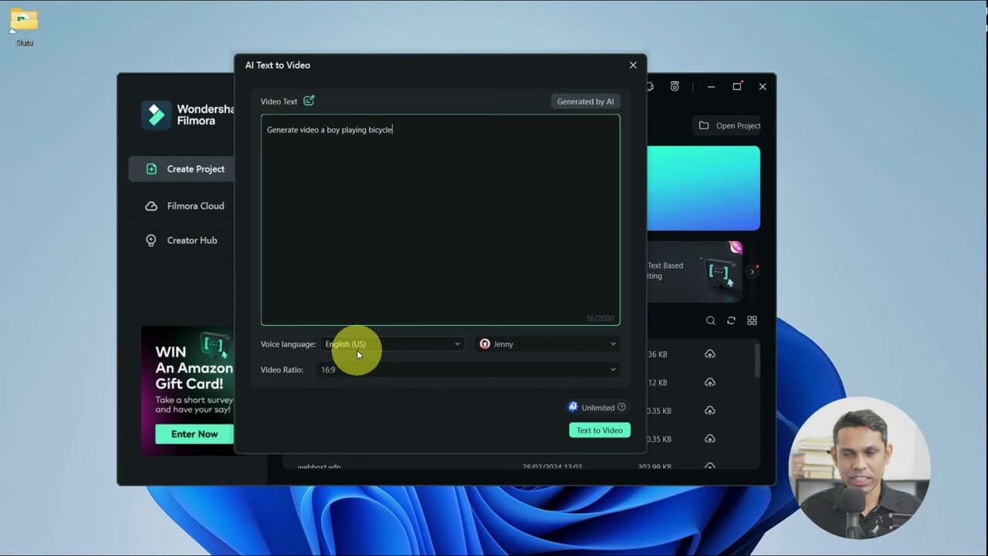
Step: Keep English (US) narration with voice Jenny, and leave the video ratio at 16:9
click(356, 348)
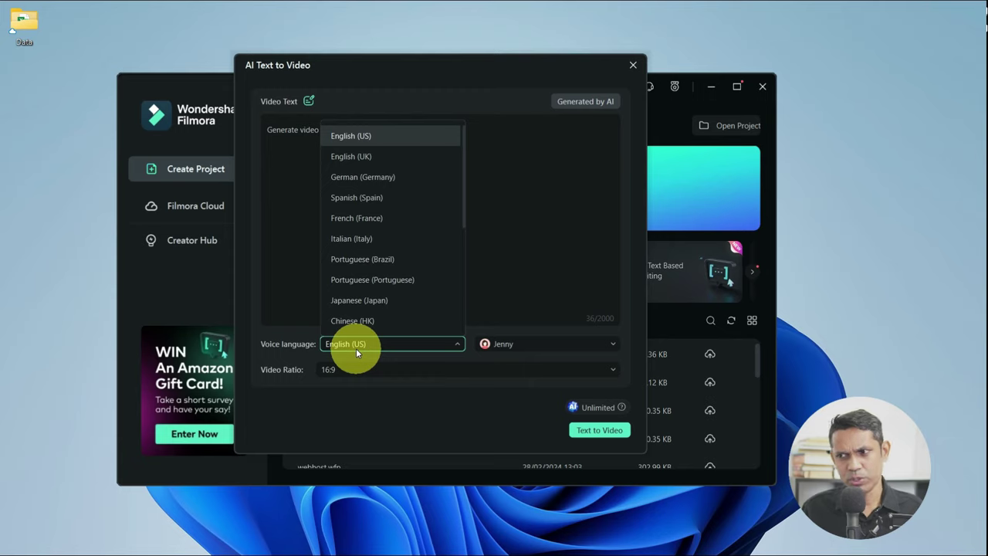
click(355, 348)
click(513, 346)
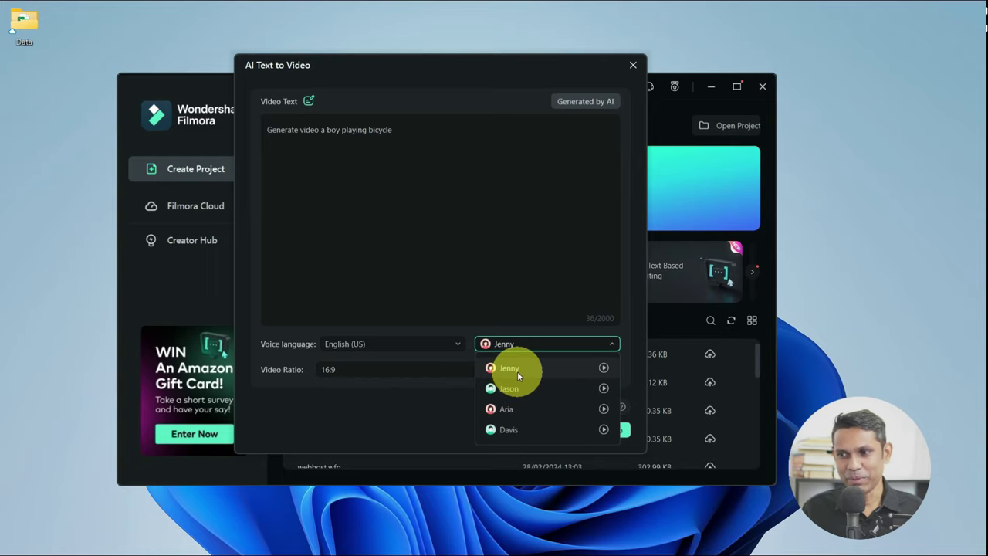
click(515, 367)
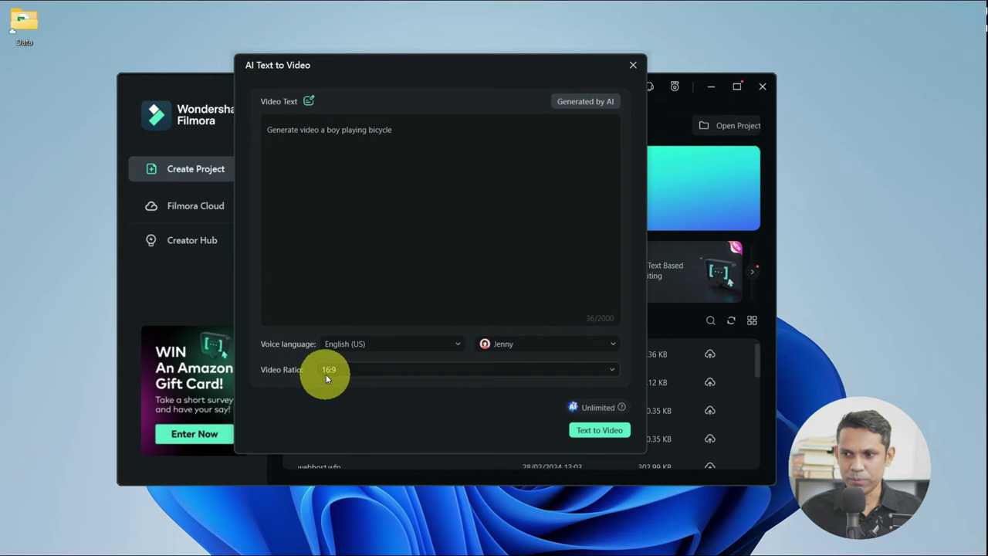
click(326, 375)
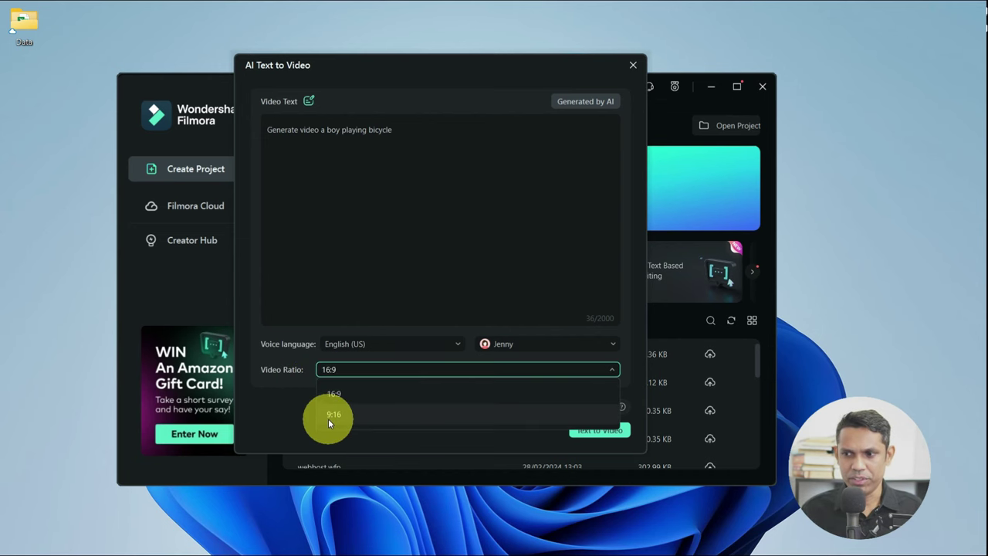
click(327, 417)
click(335, 369)
click(333, 395)
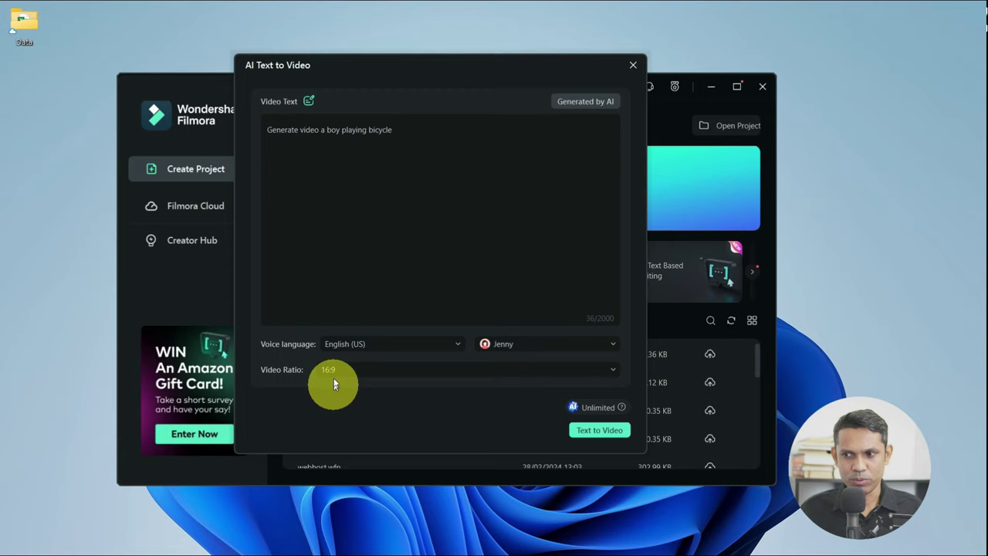
Step: Generate the bicycle video, inspect its title, voiceover and AI music clips, then play it
click(595, 432)
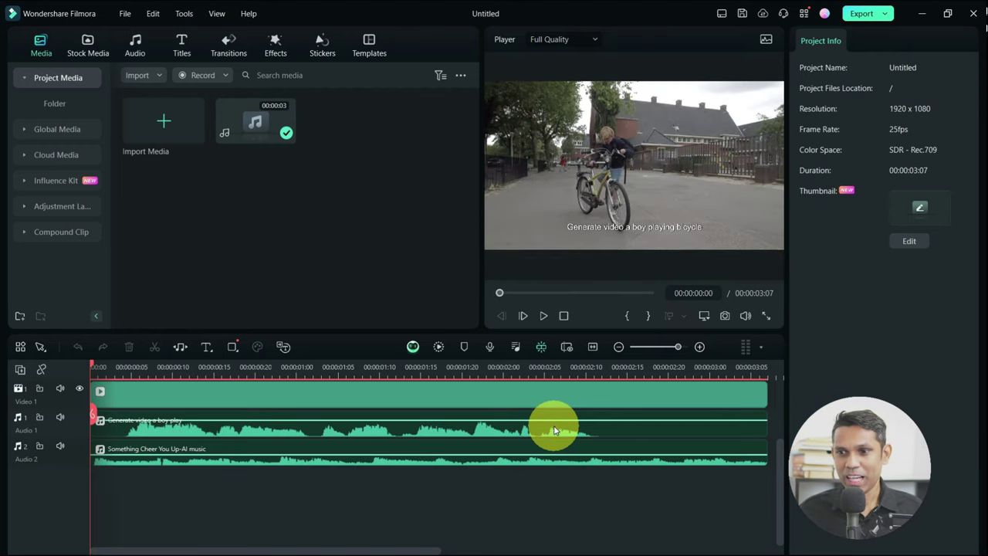
click(196, 462)
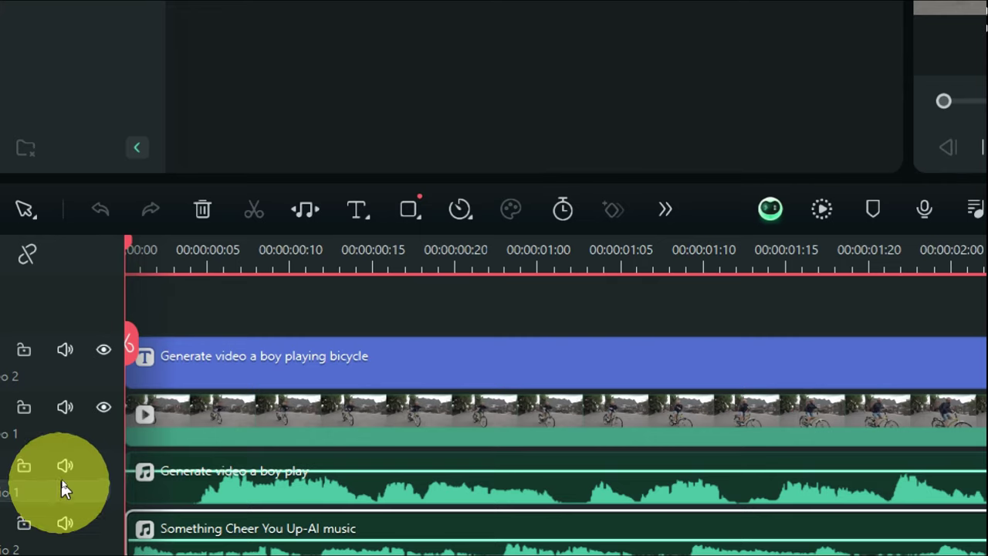
click(263, 378)
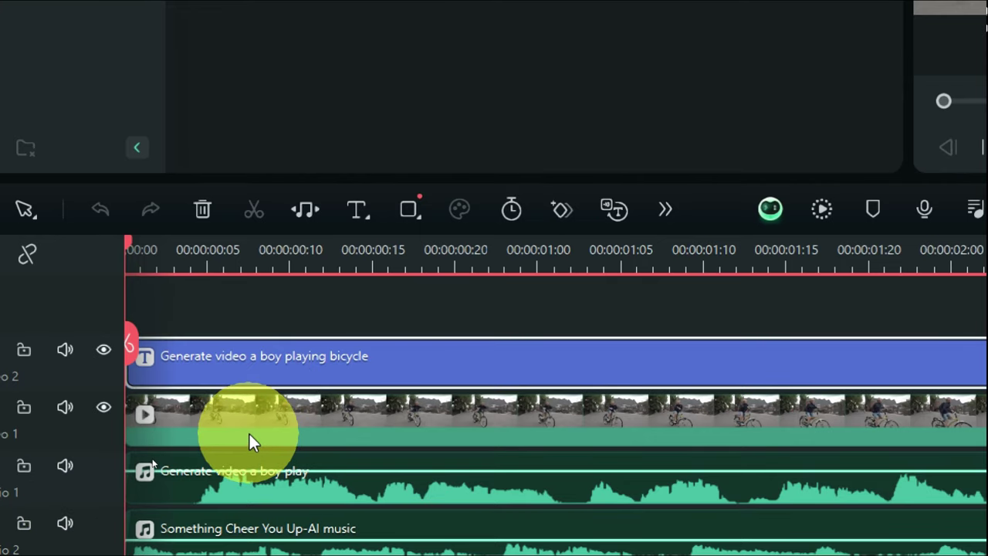
click(250, 484)
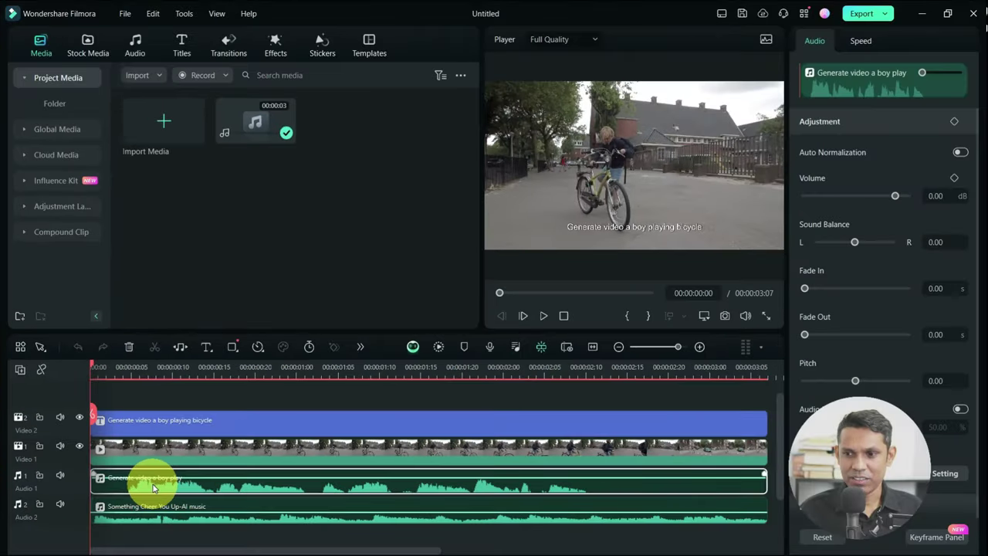
click(228, 534)
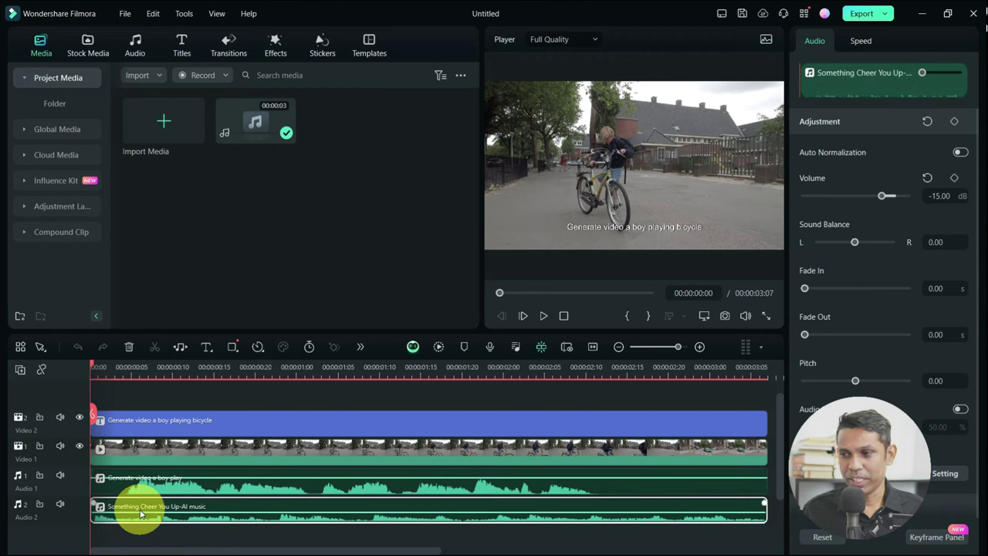
click(543, 318)
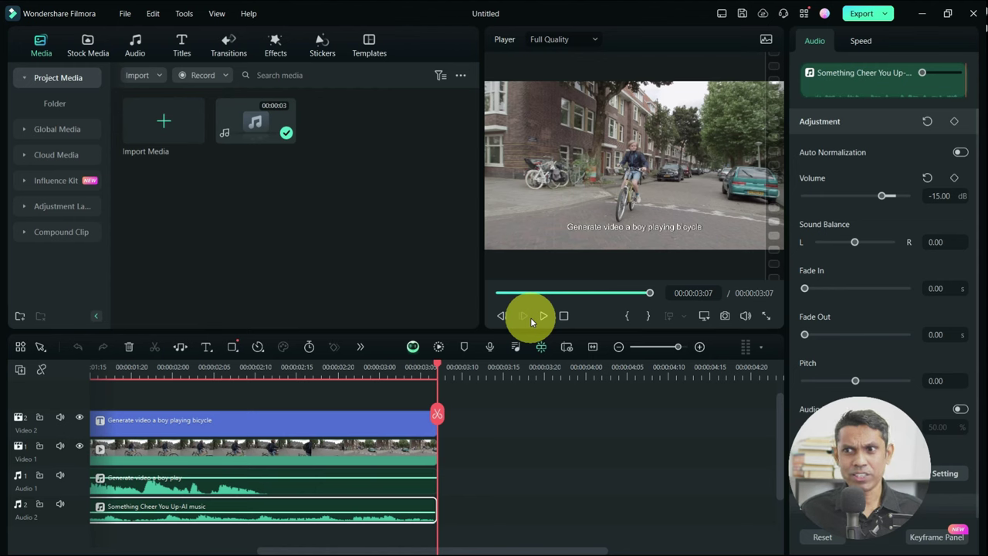
Step: Go to the Audio library and expand AI Music in the left panel
click(137, 46)
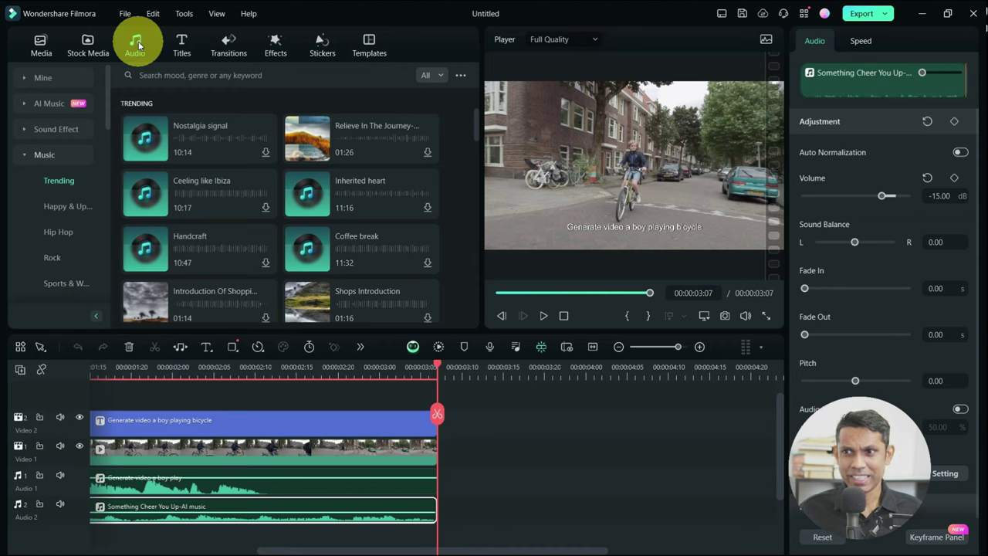
click(23, 106)
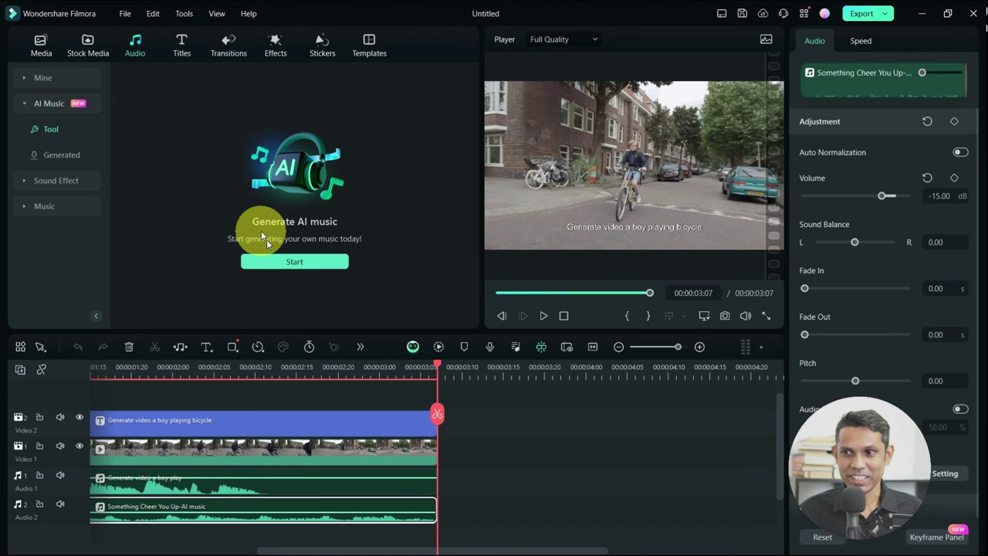
Step: In AI Music Generator, keep Happy mood and choose Vlogs theme and Pop genre
click(291, 262)
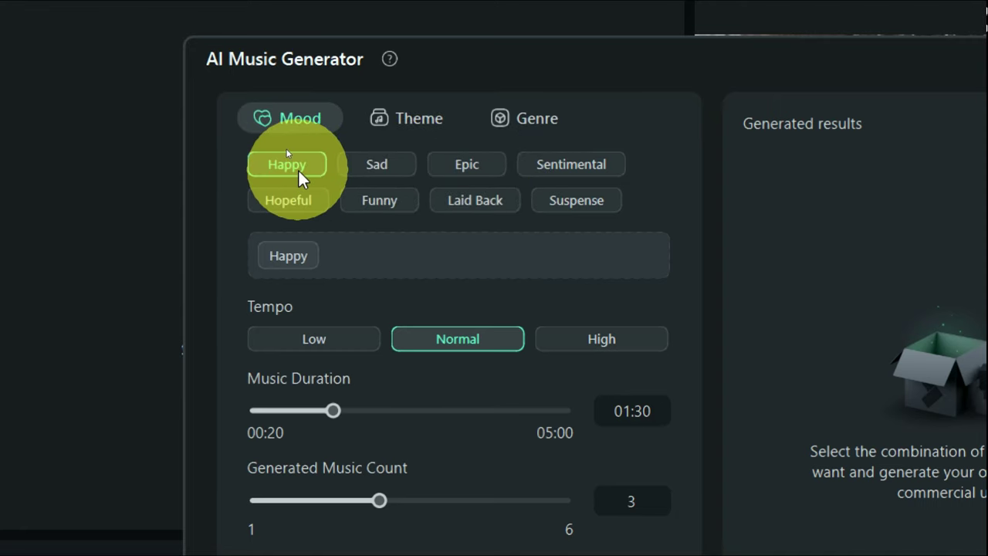
click(433, 122)
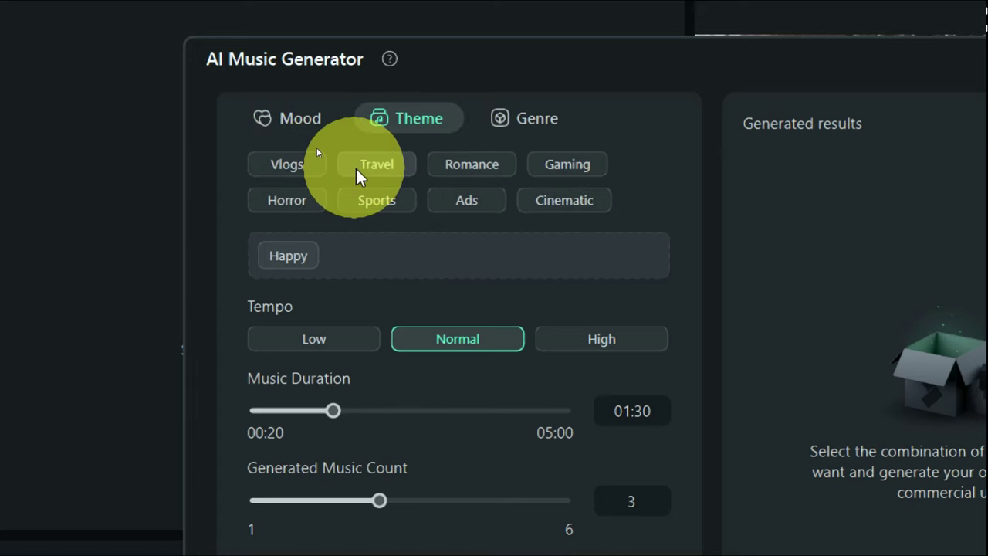
click(306, 169)
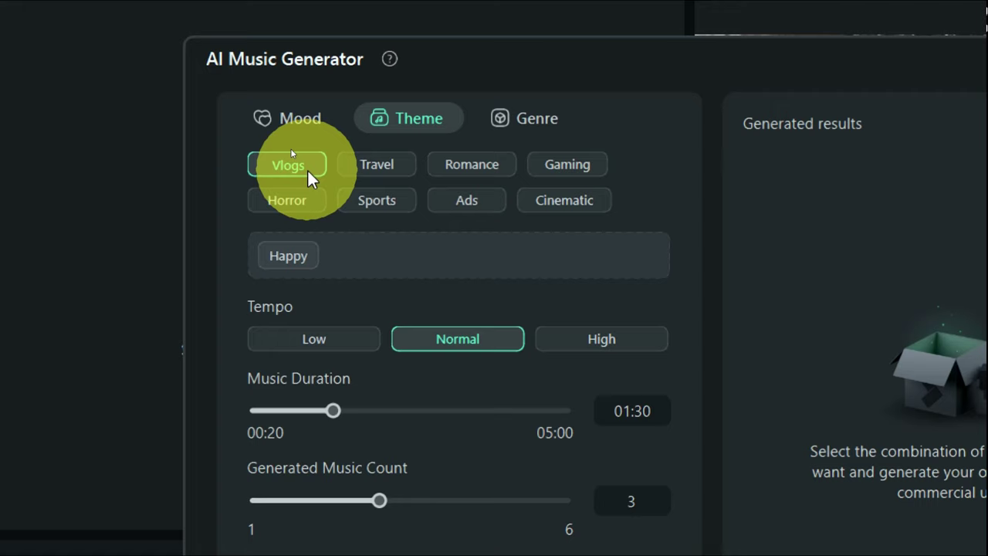
click(551, 129)
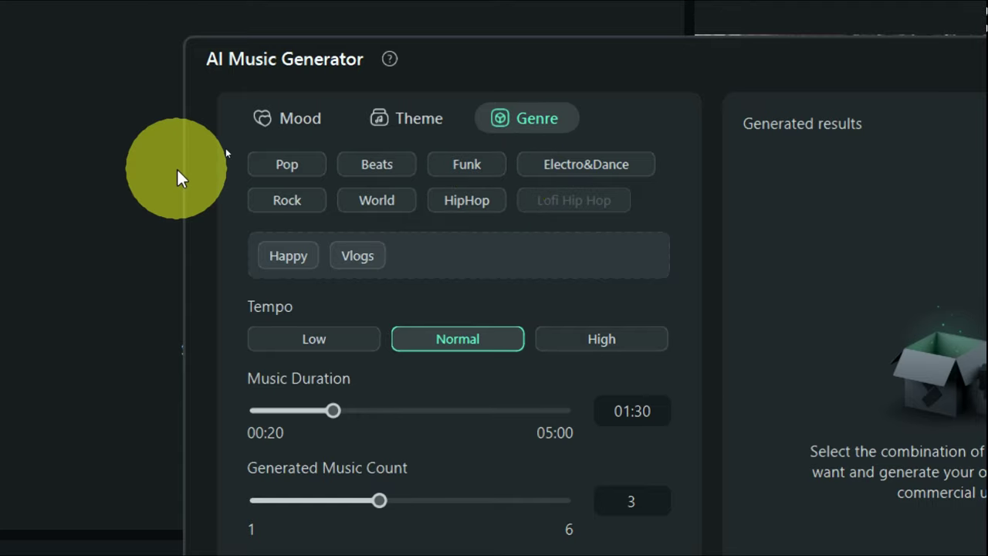
click(287, 176)
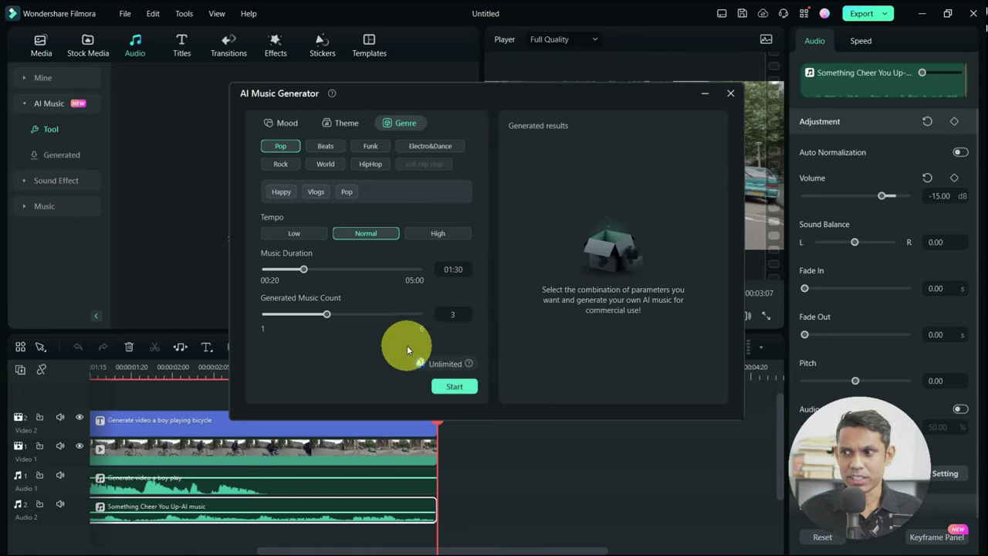
Step: Generate three Happy Vlogs Pop tracks, preview 004 and 005, and download the results
click(449, 389)
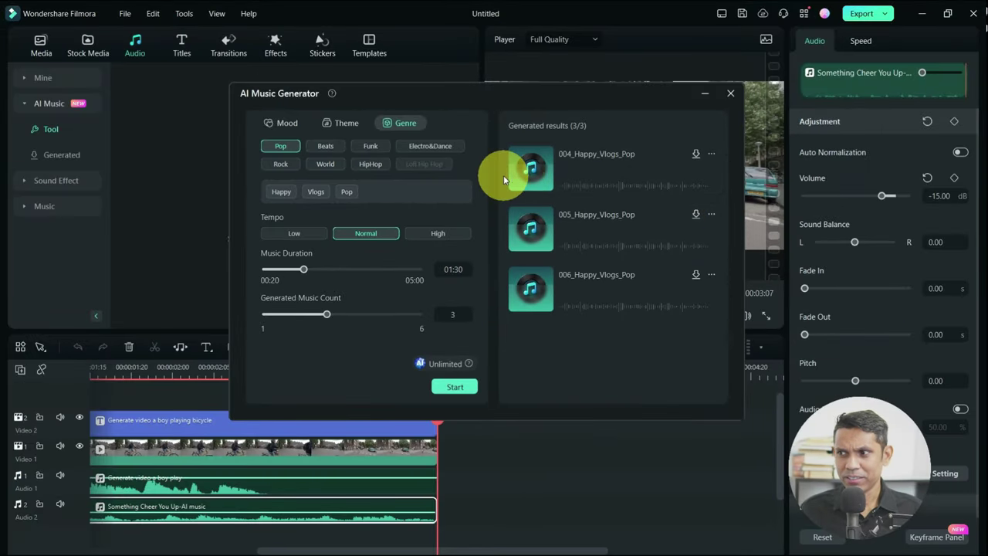
click(530, 172)
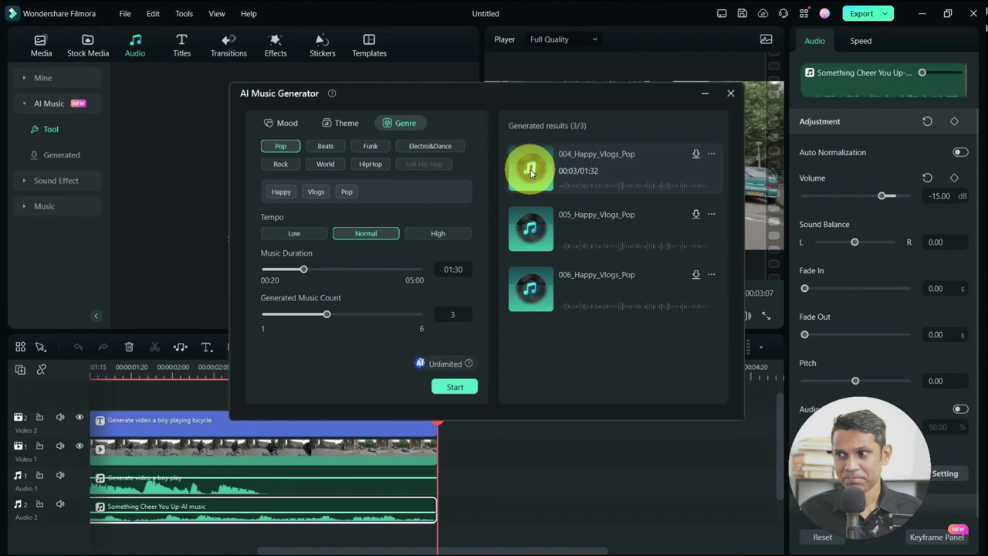
click(530, 173)
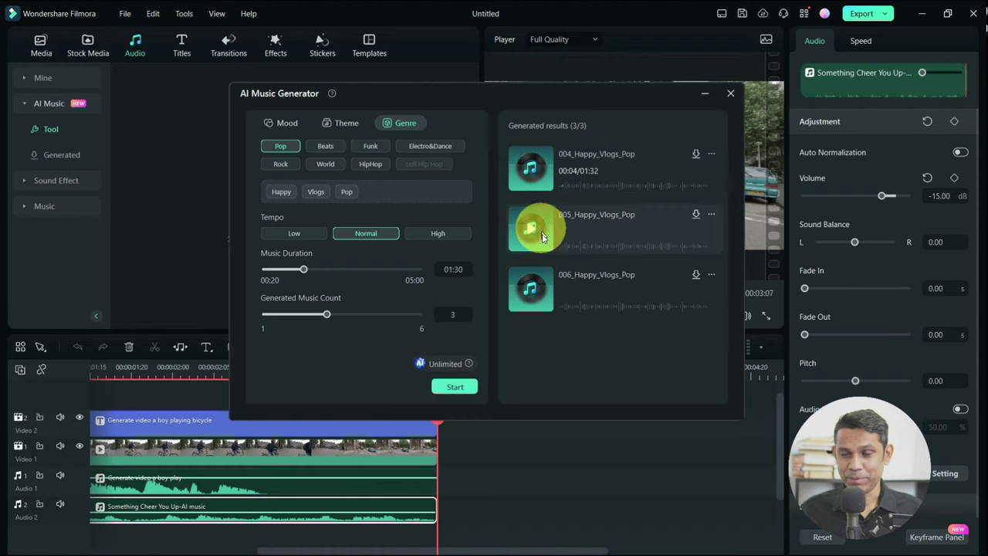
click(531, 231)
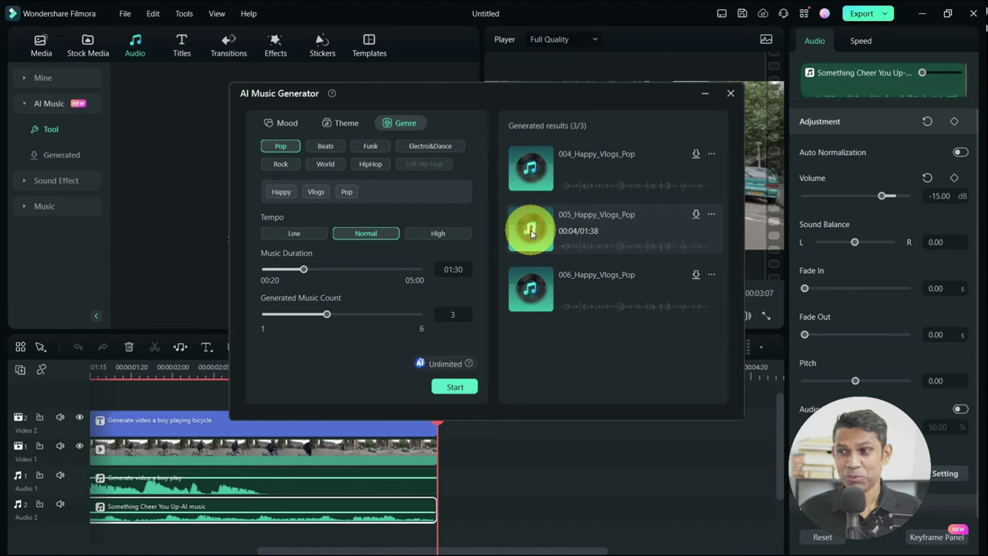
click(533, 287)
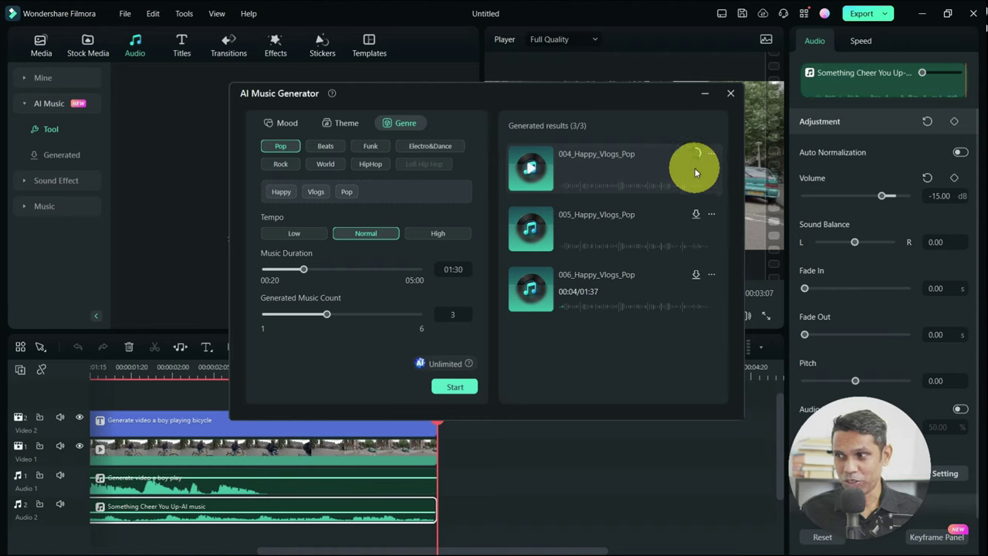
click(695, 215)
click(695, 275)
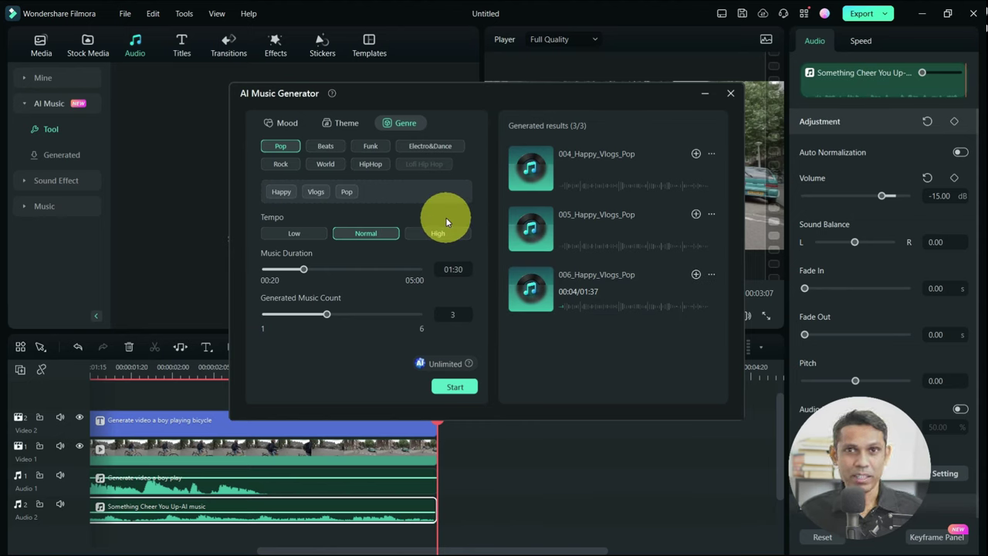
Step: Close the AI Music Generator and create a new empty 1920 x 1080 project
click(730, 93)
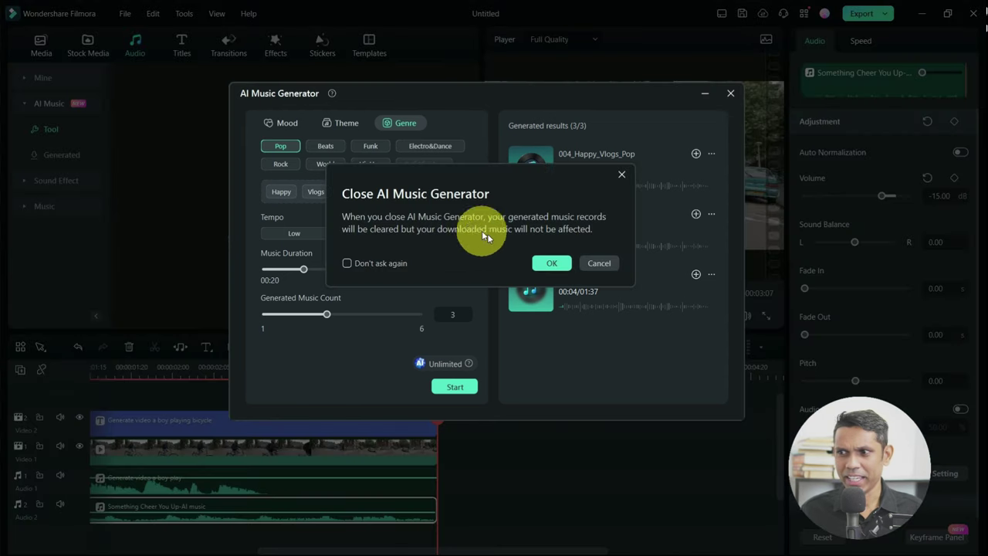
click(548, 265)
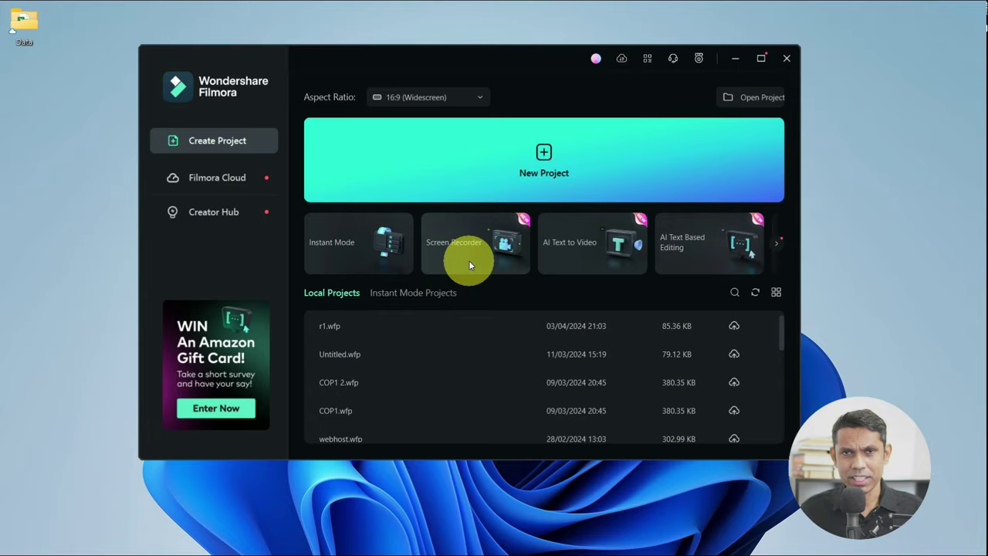
mouse_move(470, 263)
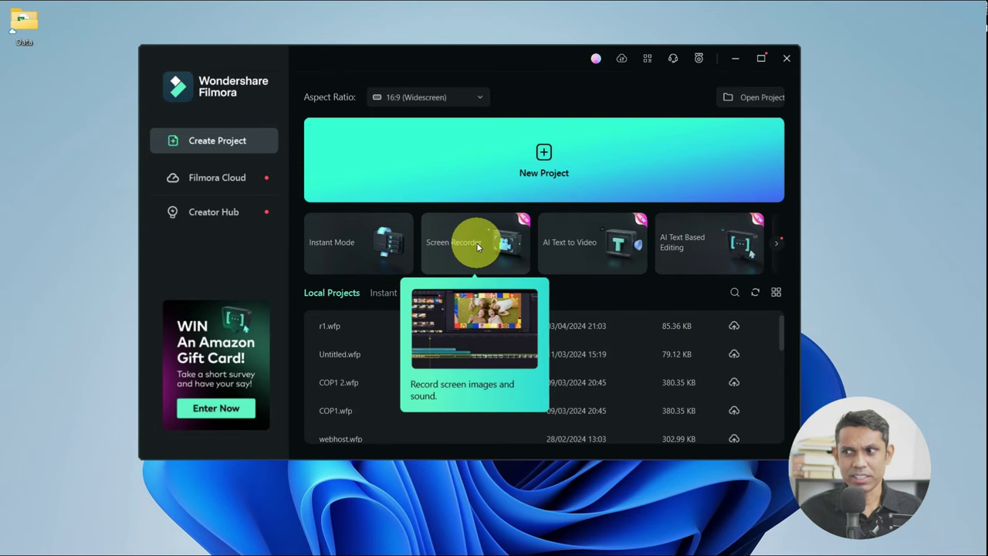
click(496, 177)
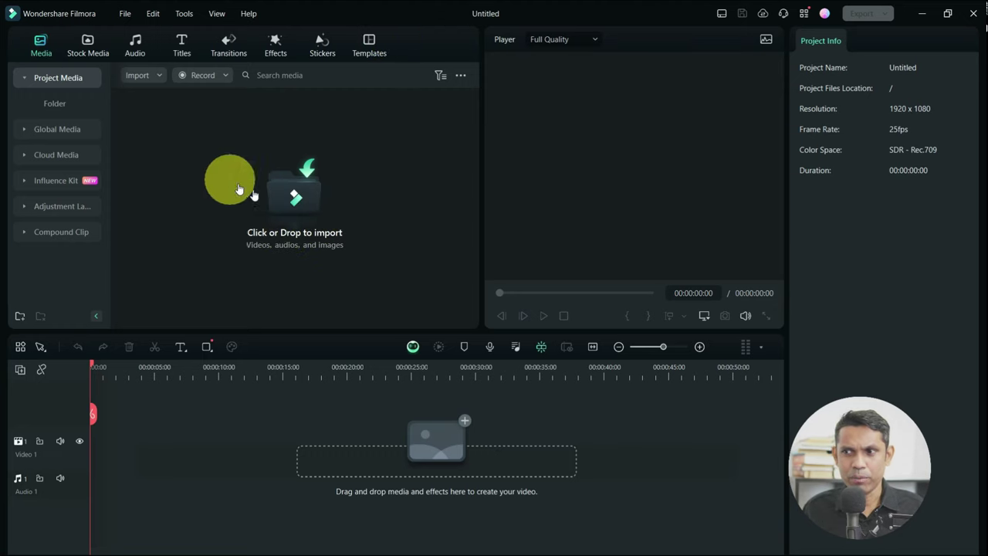
Step: Import the review video file into the project media
click(298, 201)
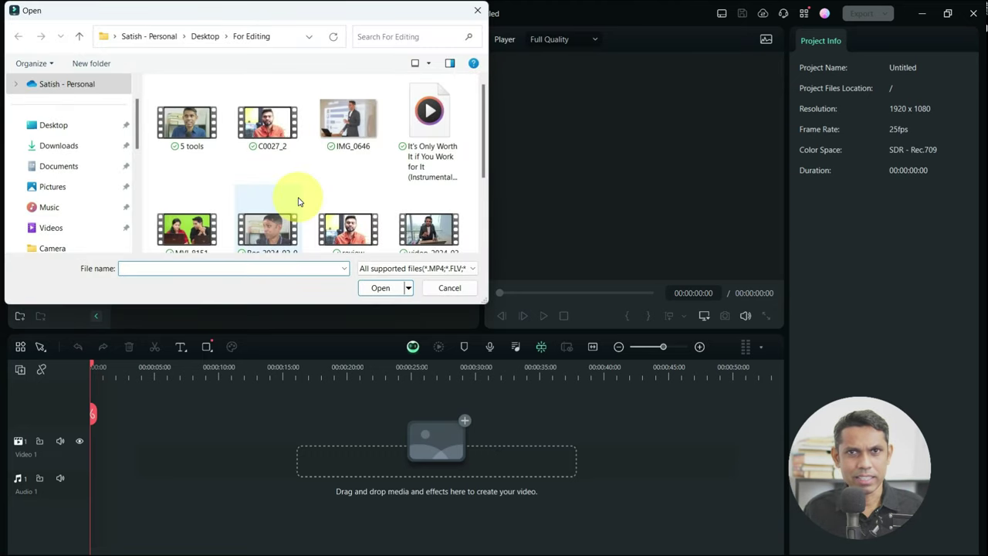
scroll(297, 199, down, 1)
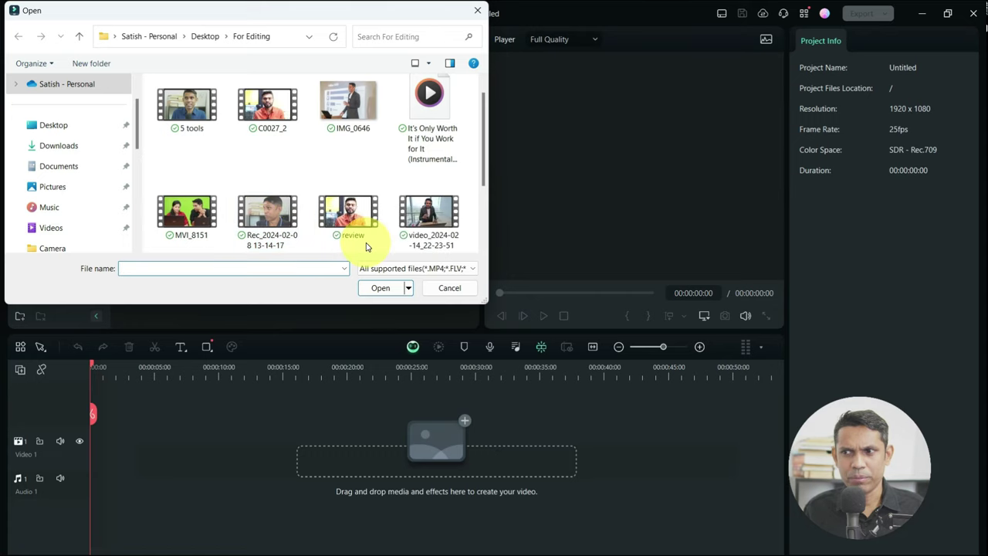
click(352, 231)
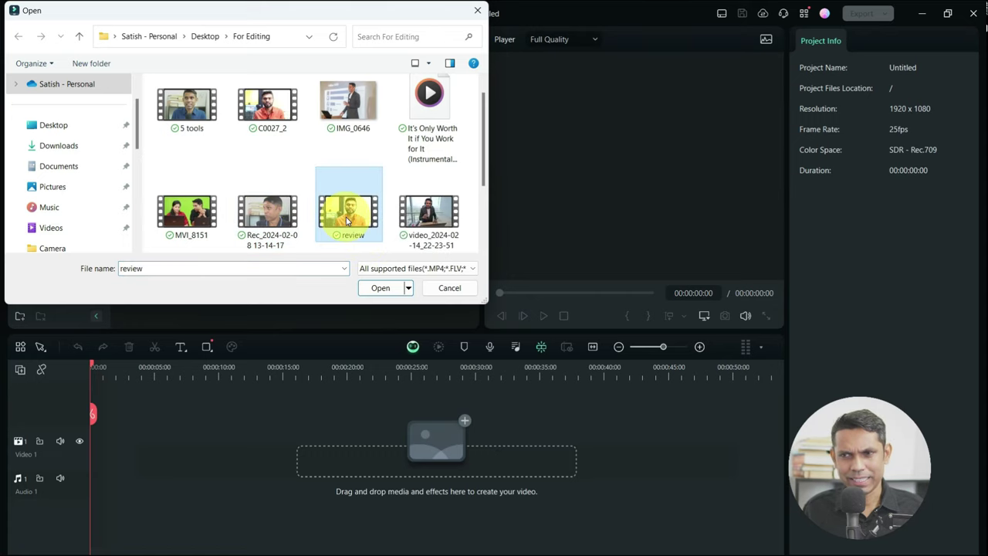
click(378, 290)
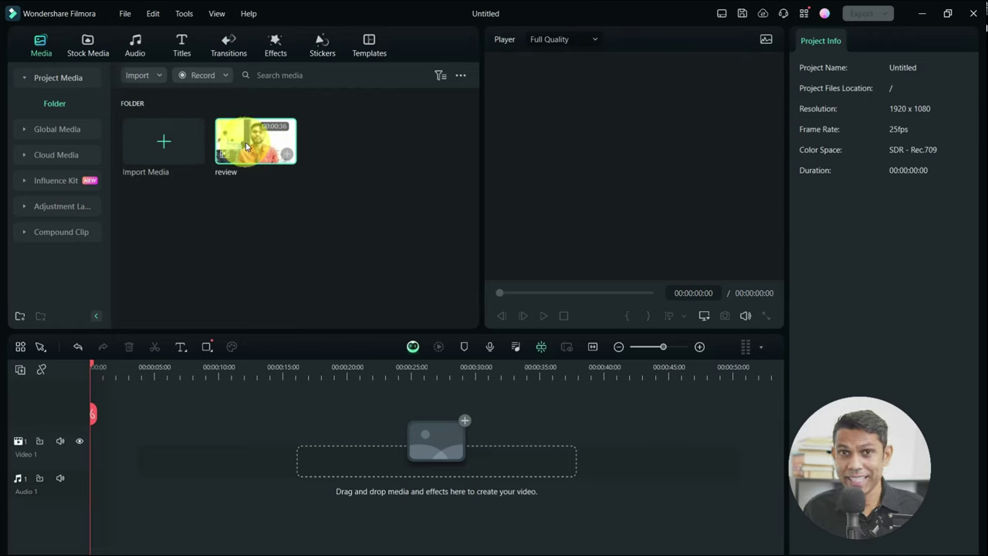
Step: Place the review clip on Video 1, preview it, and return to the start
drag(247, 147, 82, 457)
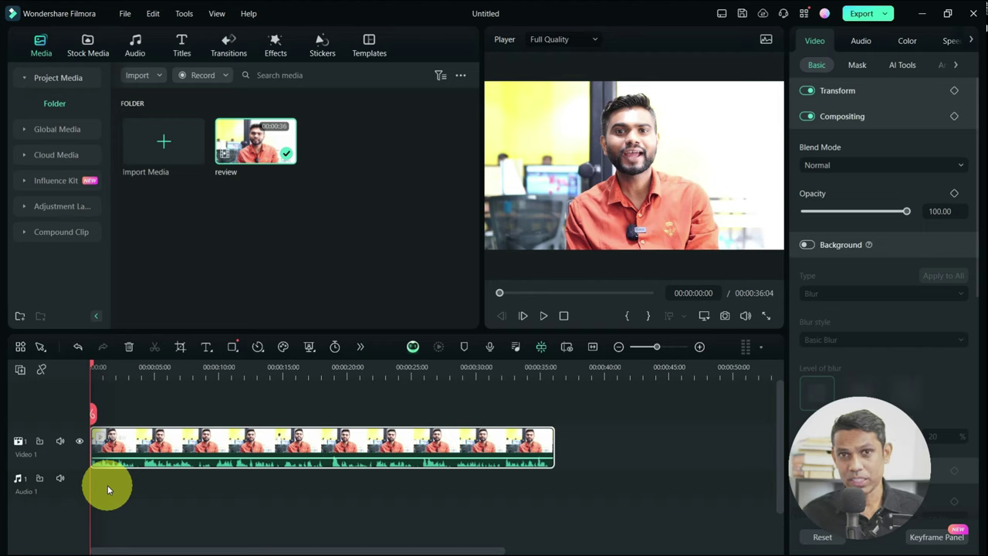
key(space)
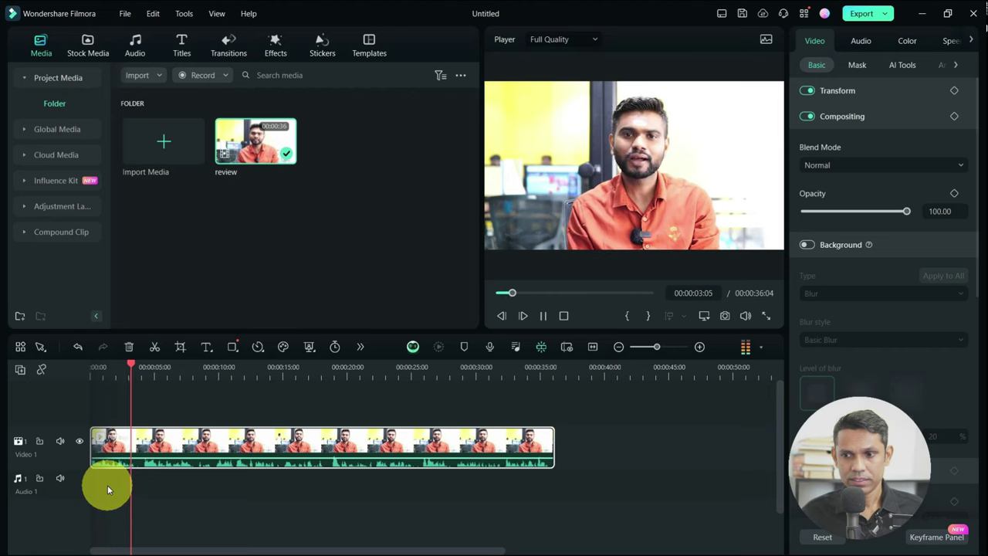
key(space)
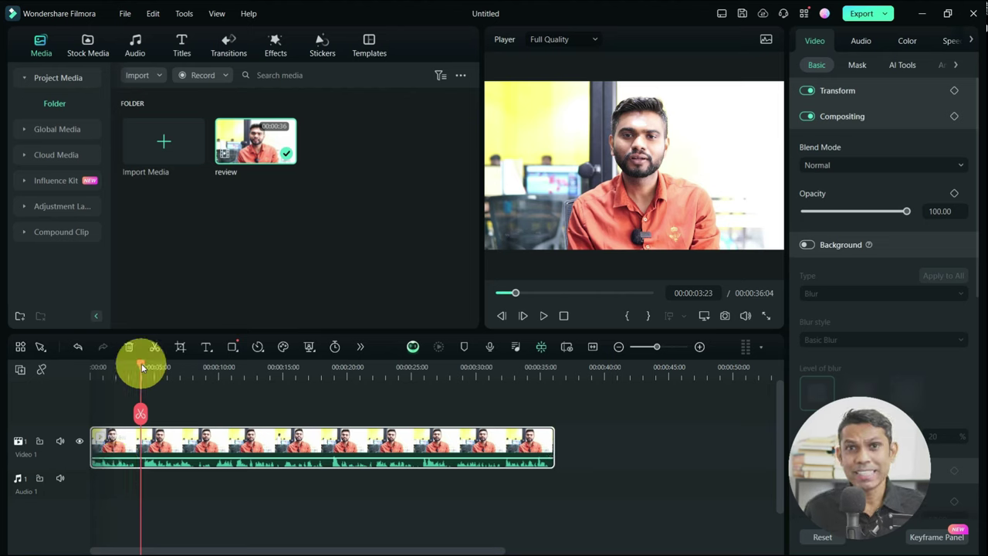
drag(142, 368, 339, 375)
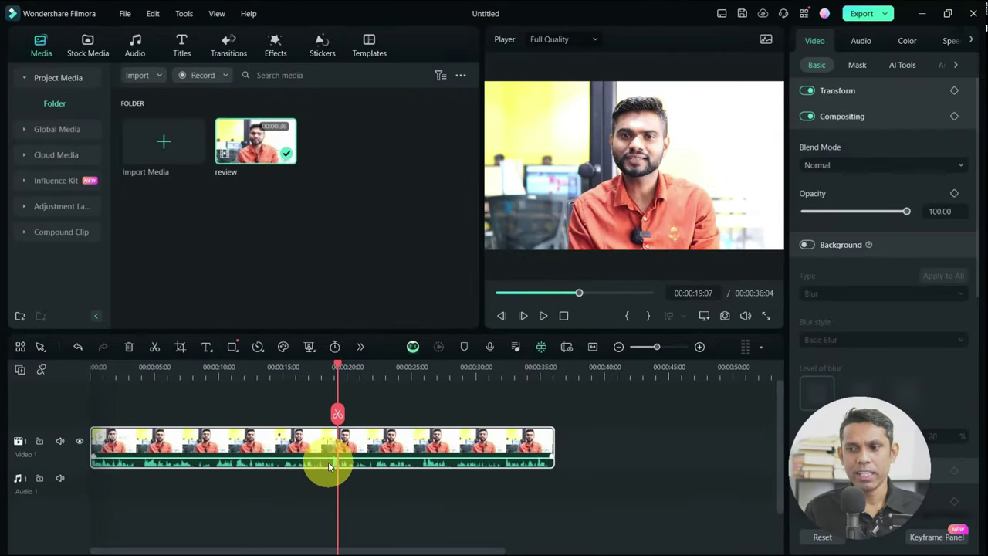
Step: Play the clip, zoom the timeline in, and set the playhead to 00:00:18:02
key(space)
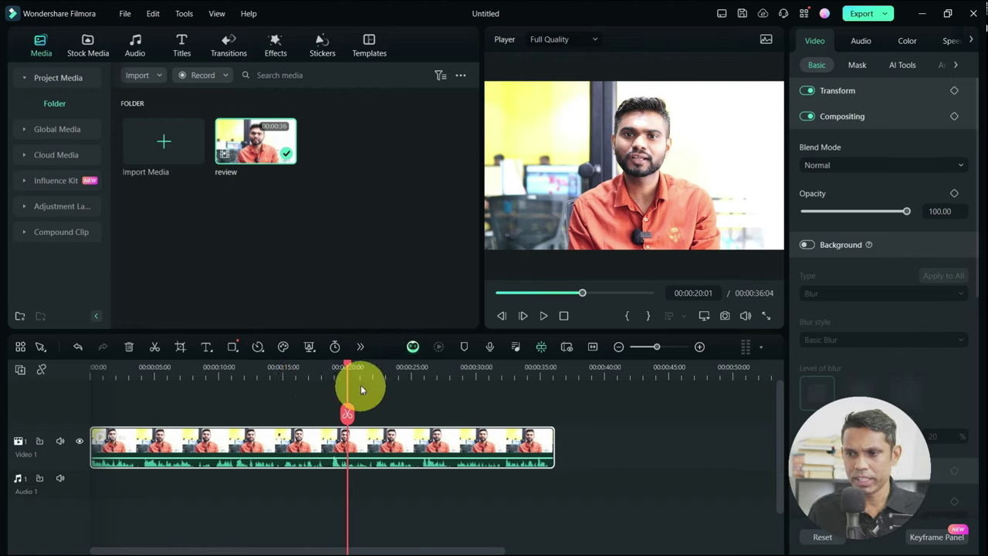
scroll(357, 371, up, 3)
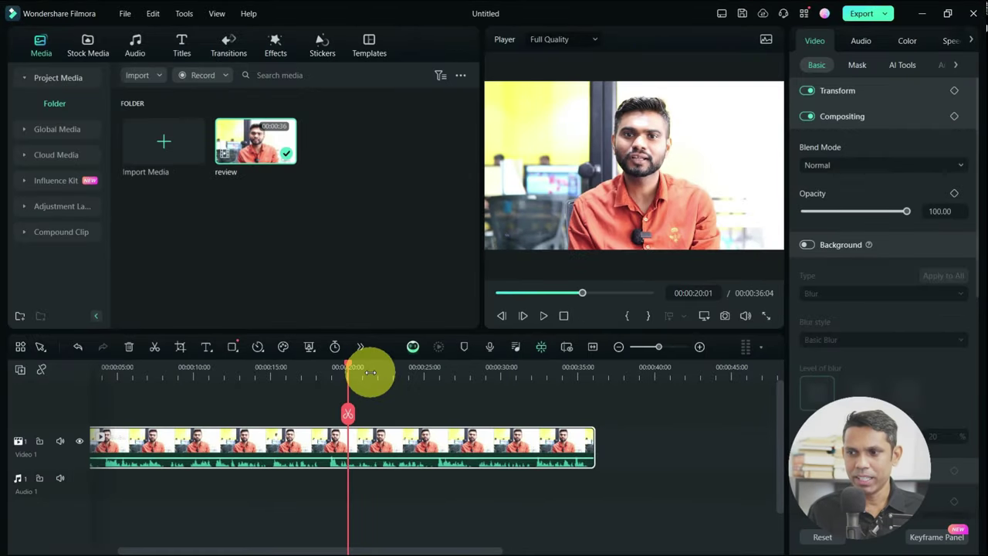
drag(371, 373, 521, 375)
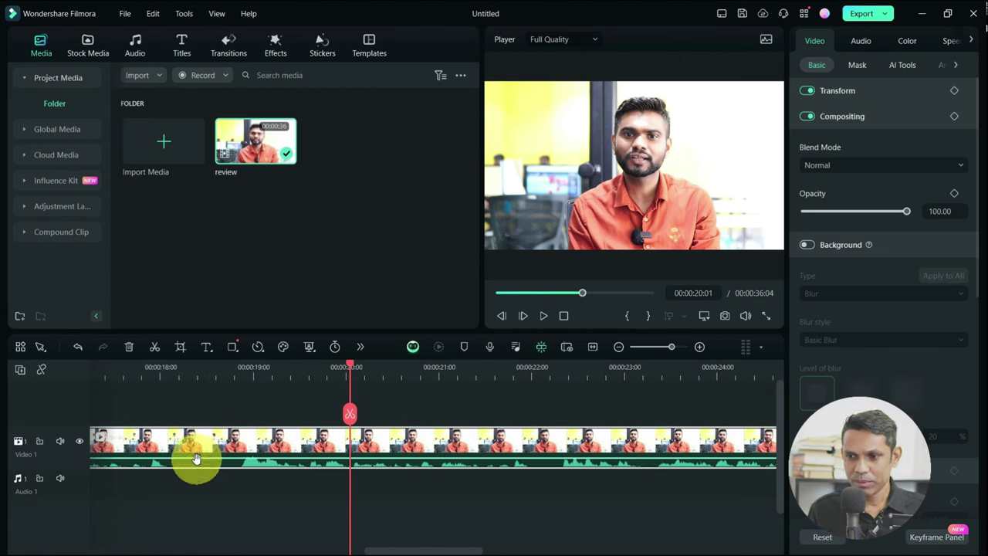
click(175, 374)
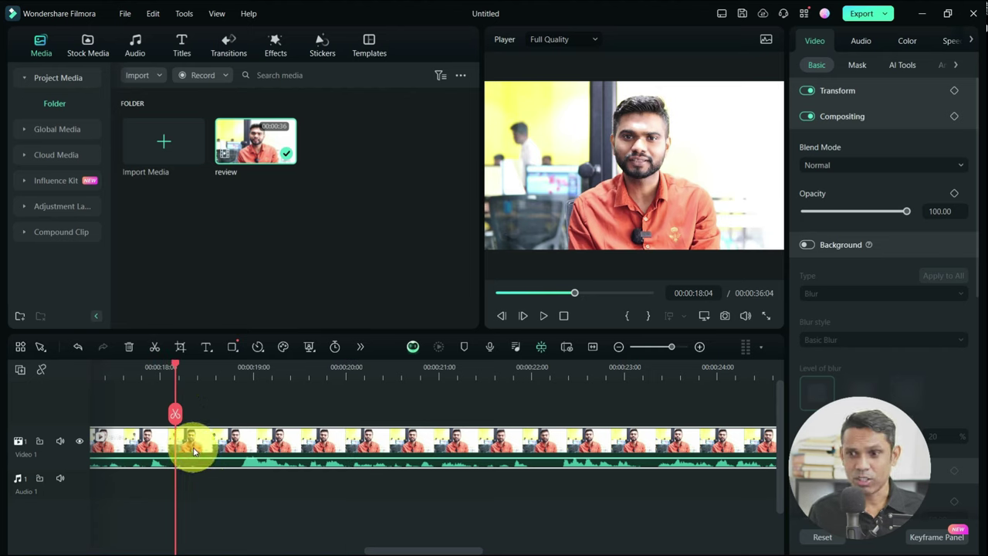
scroll(386, 368, down, 2)
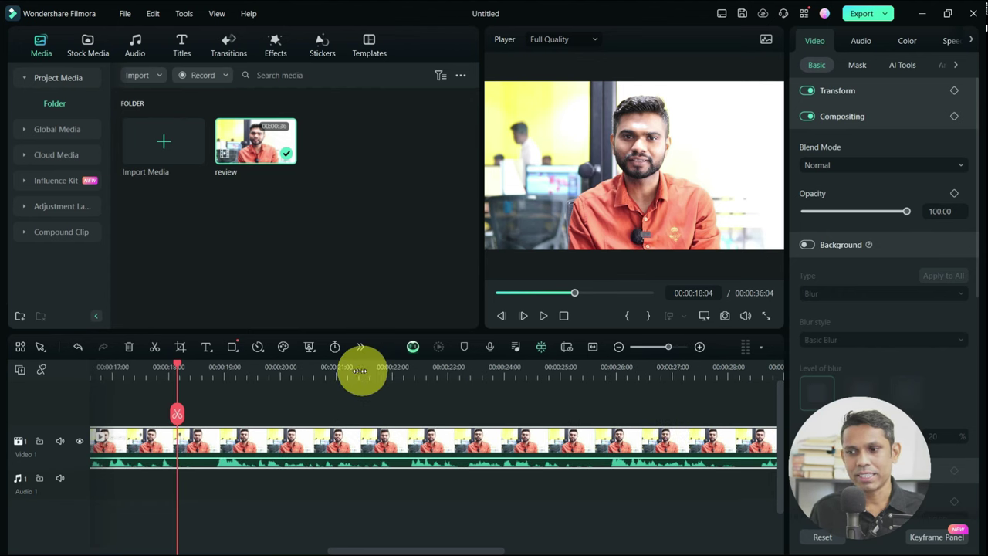
scroll(359, 370, down, 1)
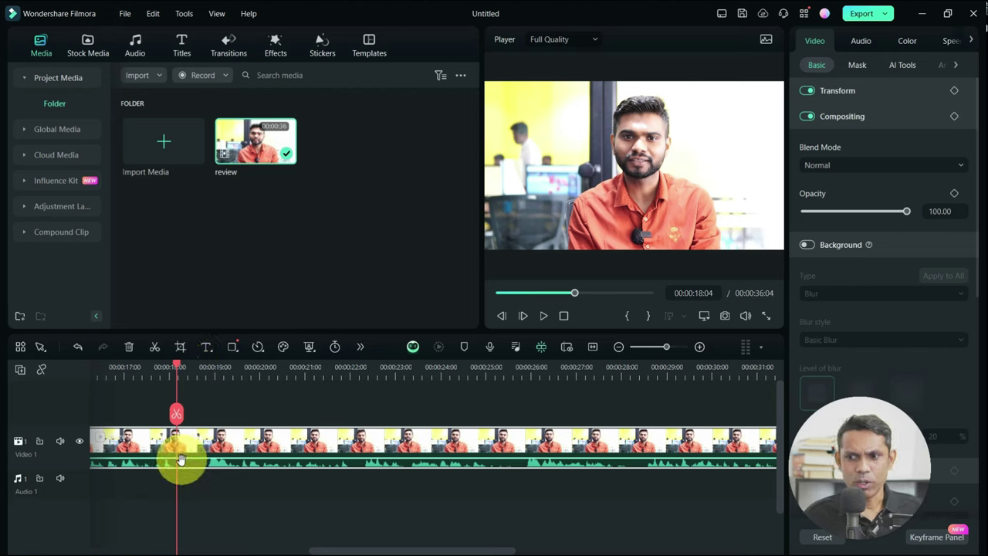
scroll(260, 375, up, 3)
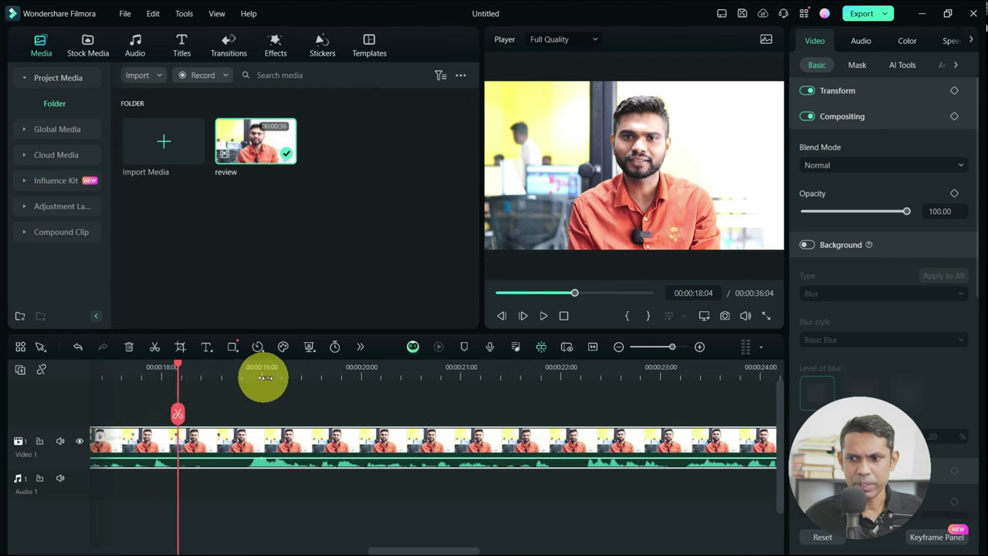
drag(177, 365, 166, 363)
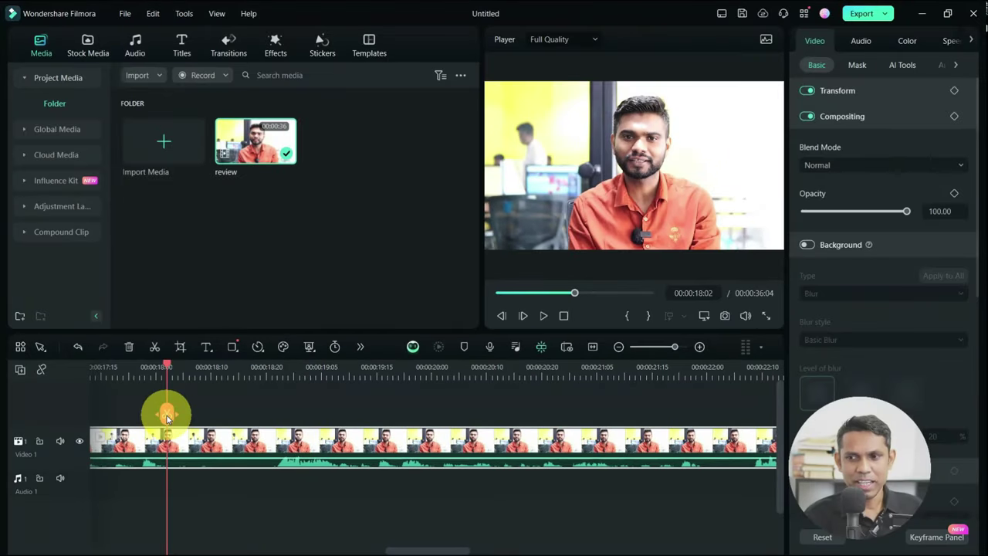
Step: Split the review clip at 00:00:18:02 and again at 00:00:18:20
click(167, 415)
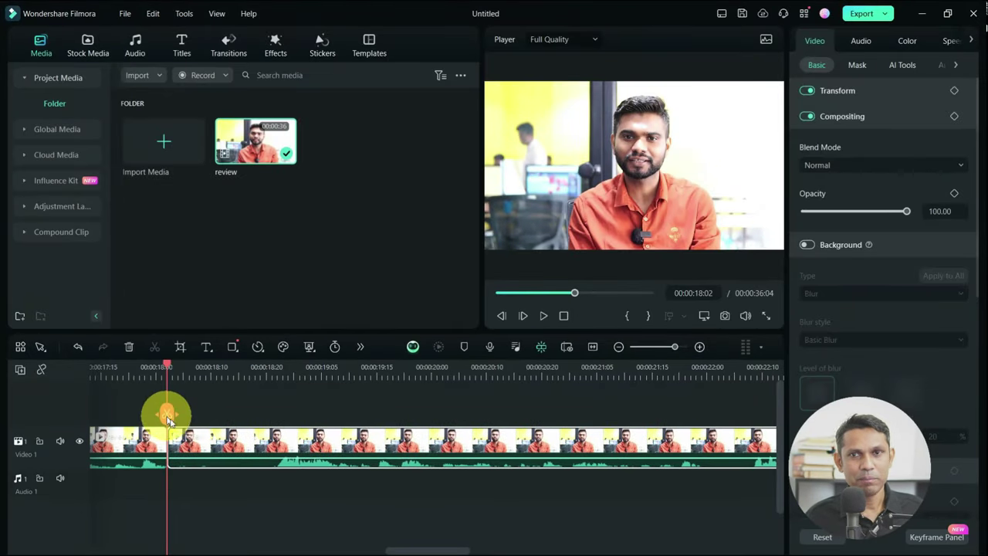
click(263, 368)
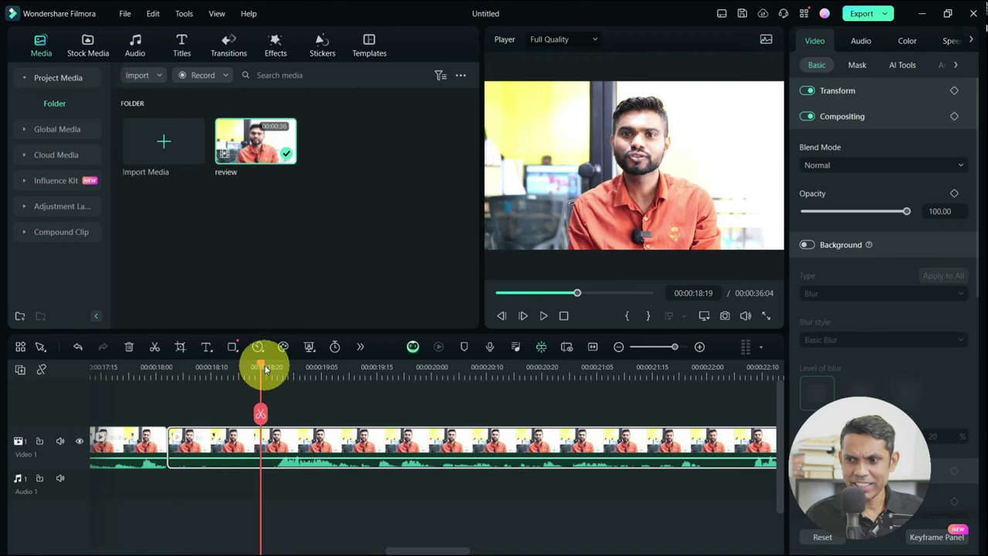
click(266, 415)
Step: Delete the piece between the cuts and slide the later part left to close the gap
click(220, 448)
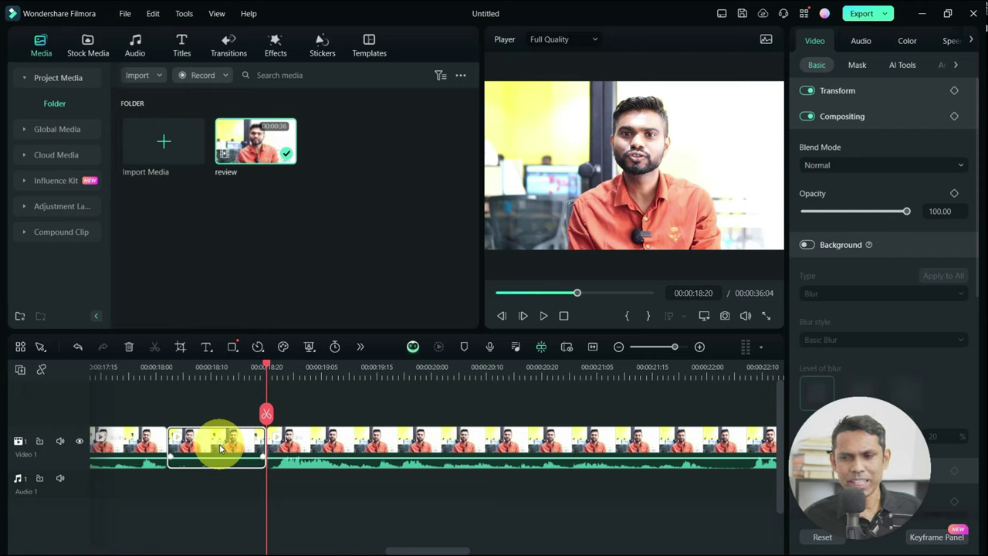
key(Delete)
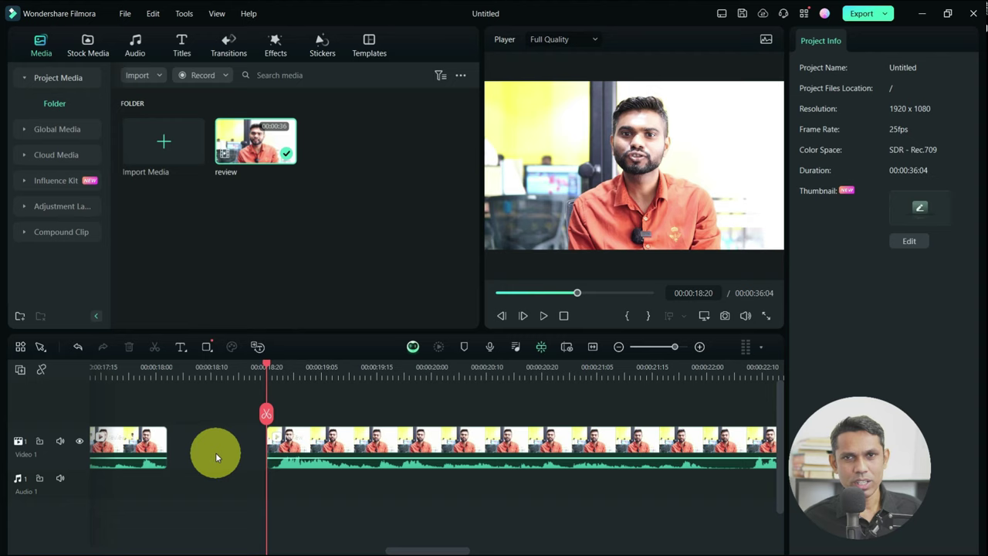
key(ctrl+z)
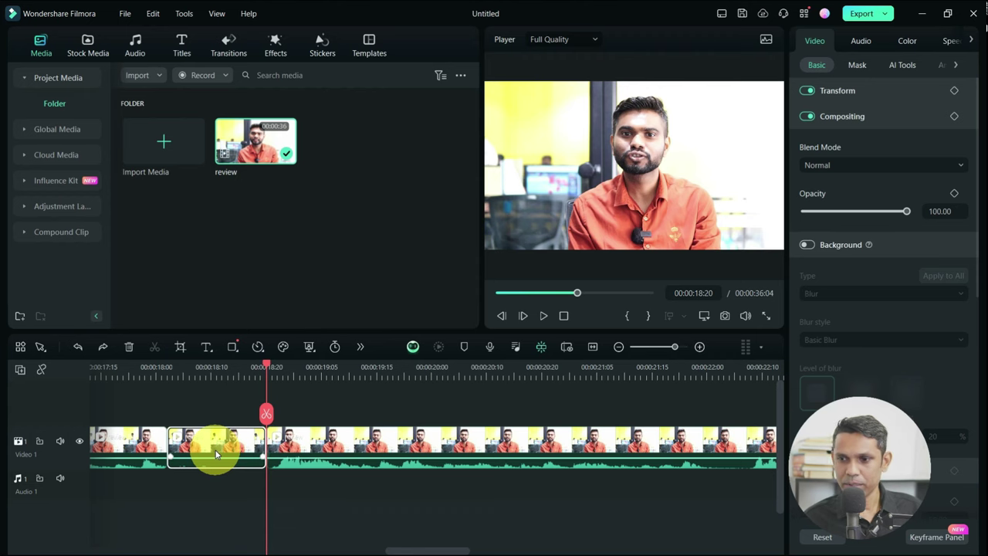
key(ctrl+z)
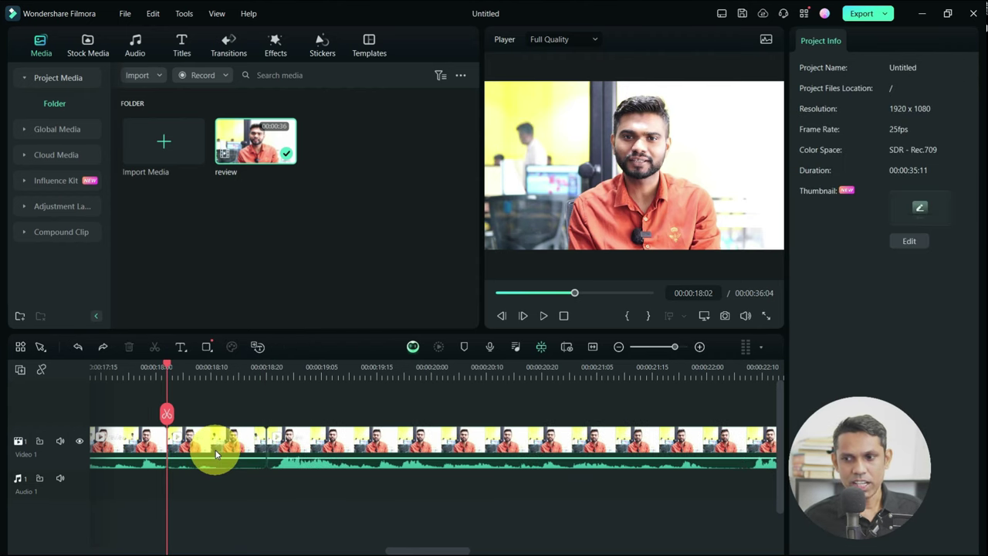
click(217, 452)
key(Delete)
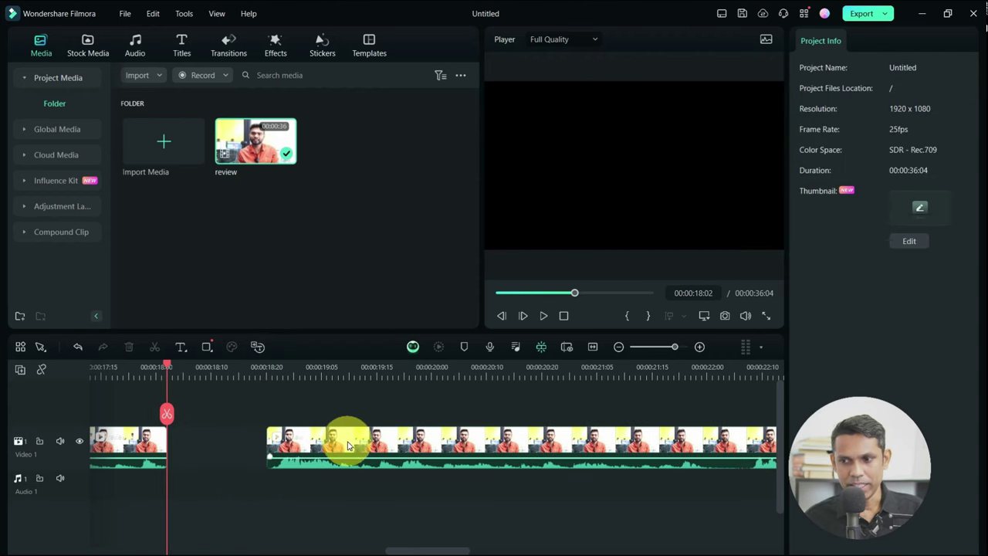
drag(347, 445, 258, 447)
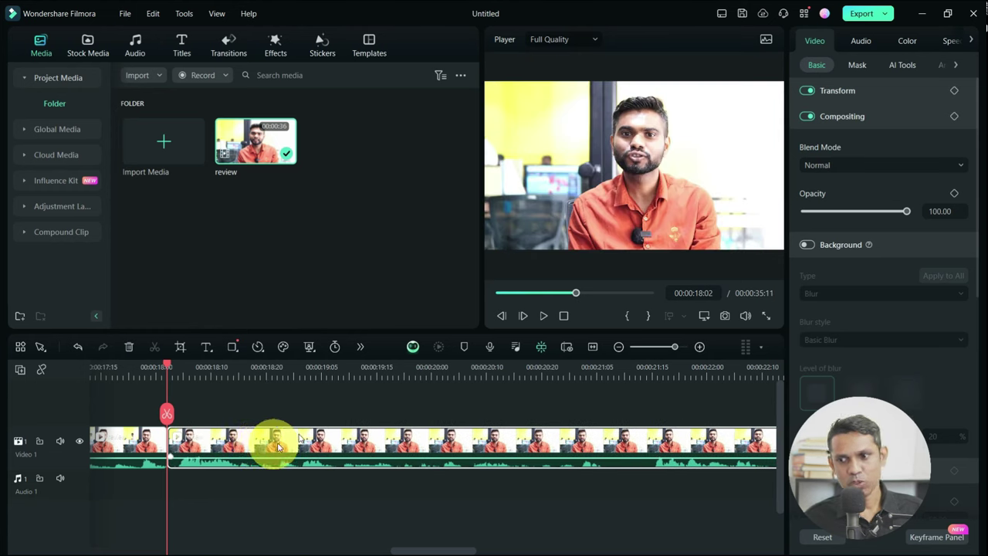
scroll(410, 375, down, 5)
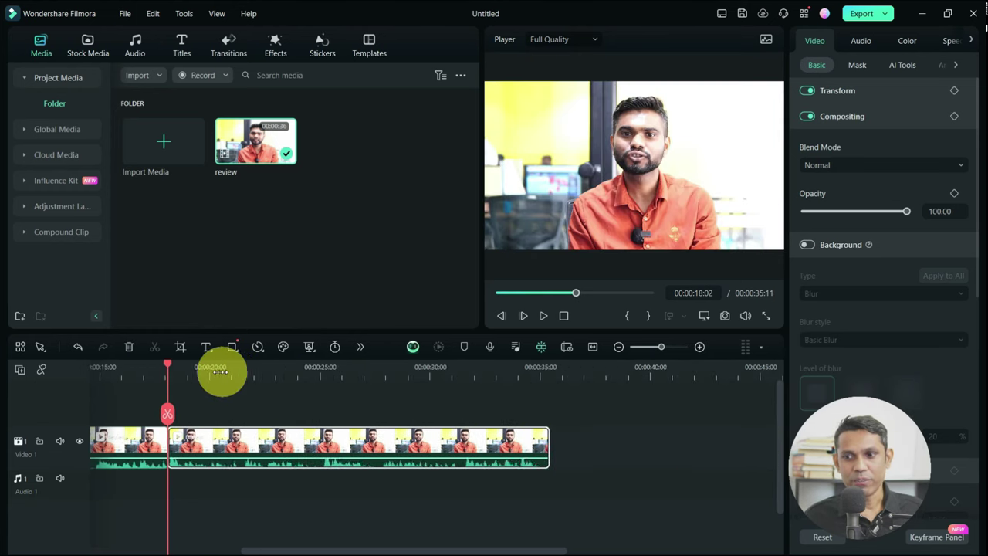
Step: Split the clip at 00:00:34:23 and delete the trailing piece
scroll(220, 372, down, 3)
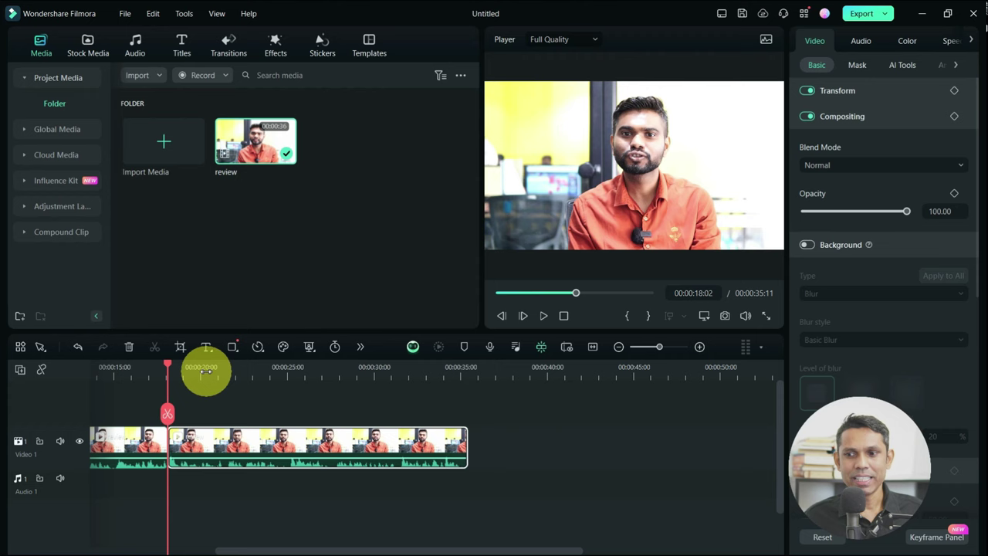
click(426, 369)
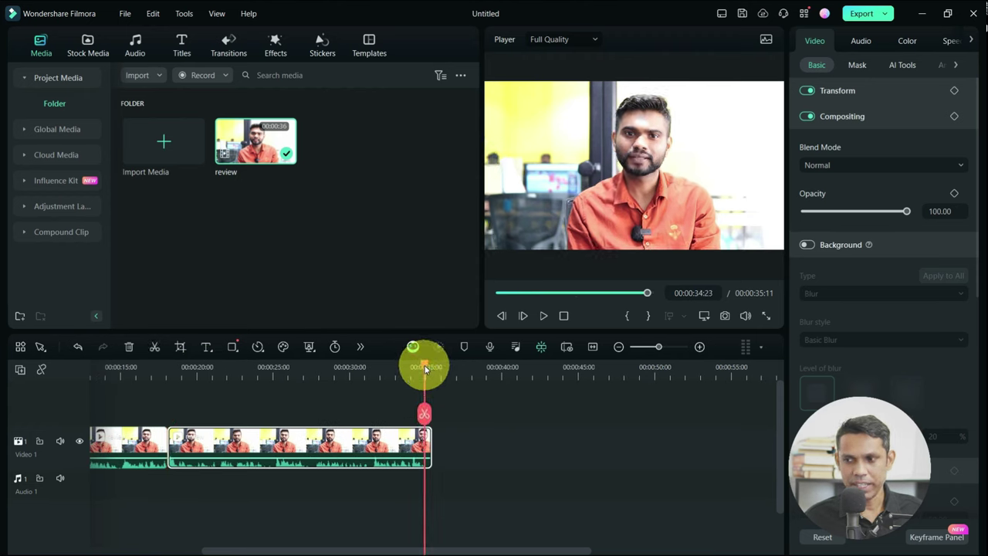
scroll(463, 375, up, 3)
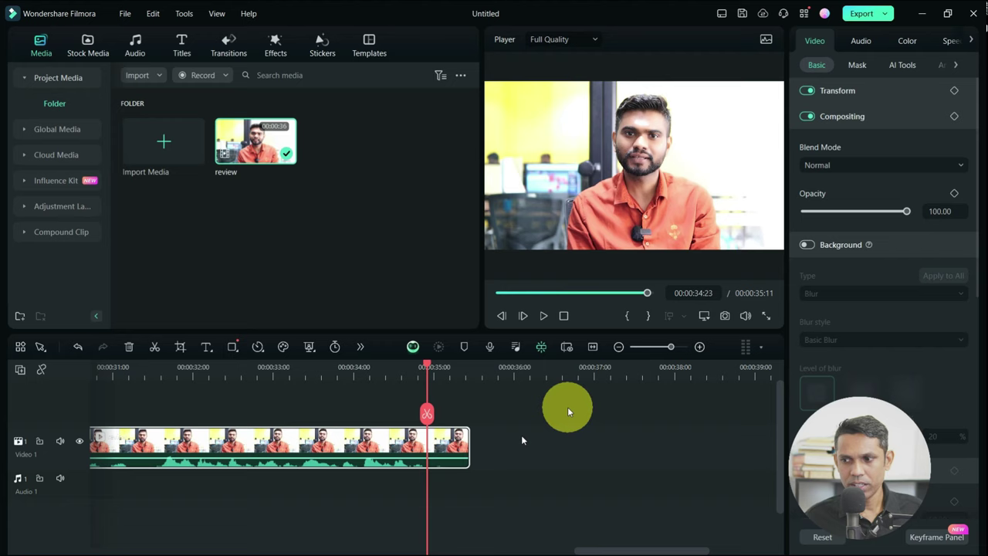
click(450, 440)
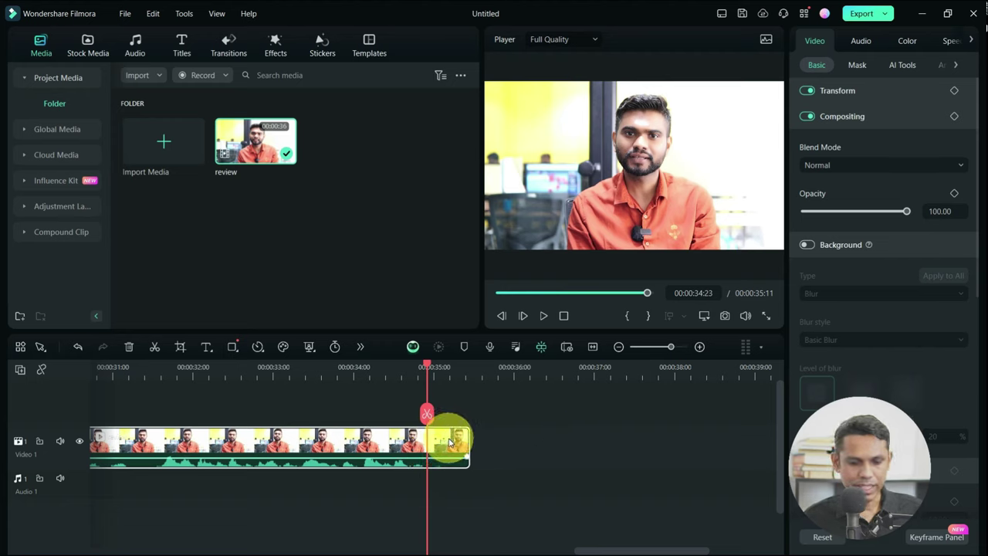
key(ctrl+b)
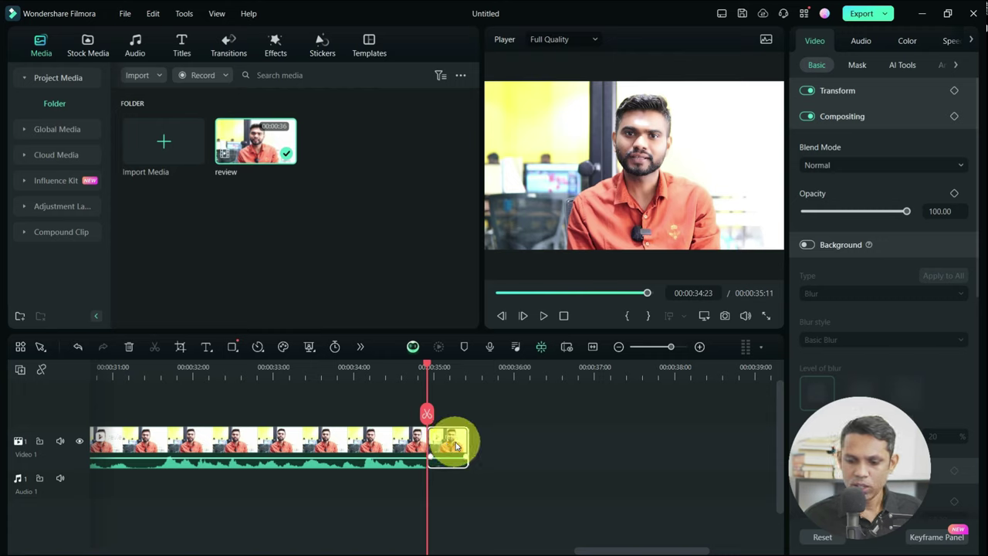
key(Delete)
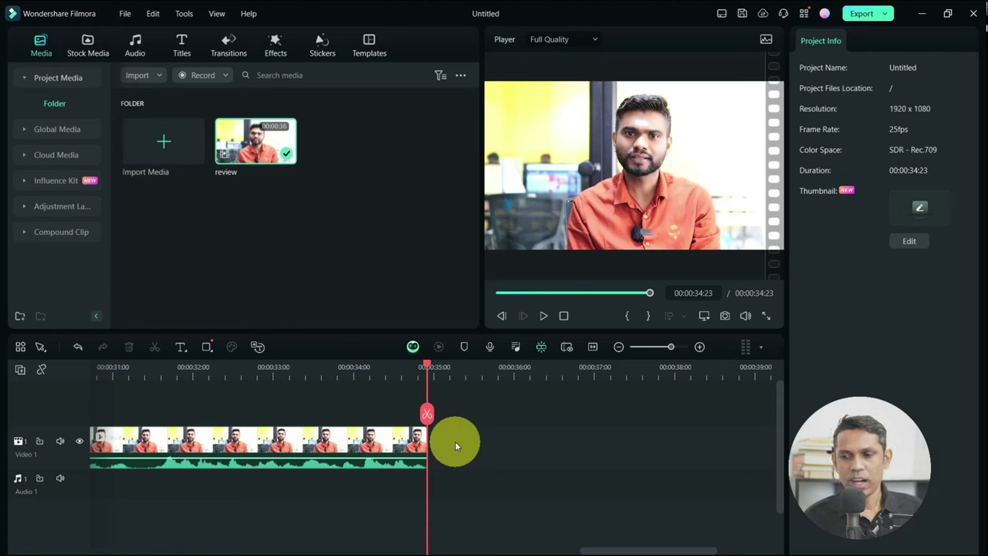
Step: Zoom the timeline out, scrub through the edit, and return the playhead to 00:00
scroll(363, 369, down, 2)
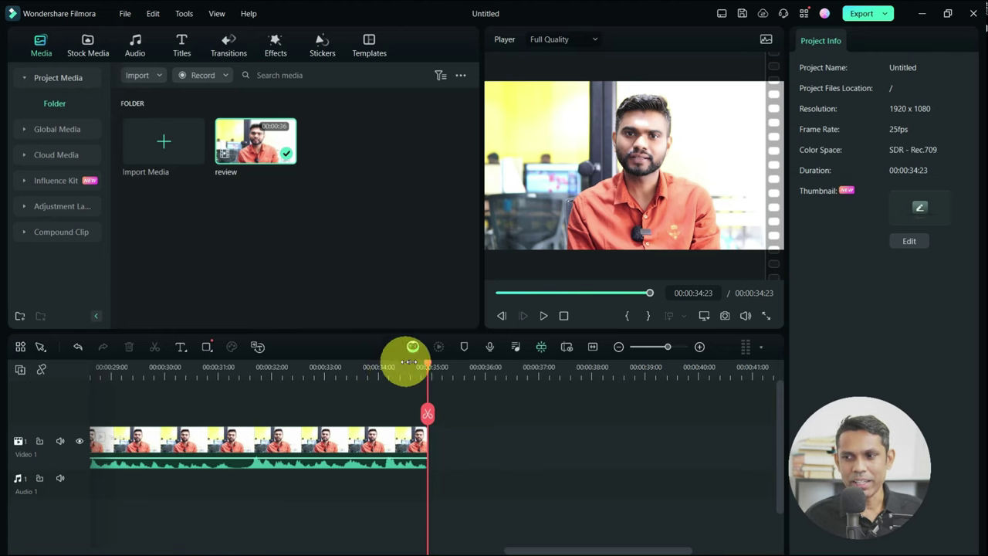
drag(426, 359, 25, 371)
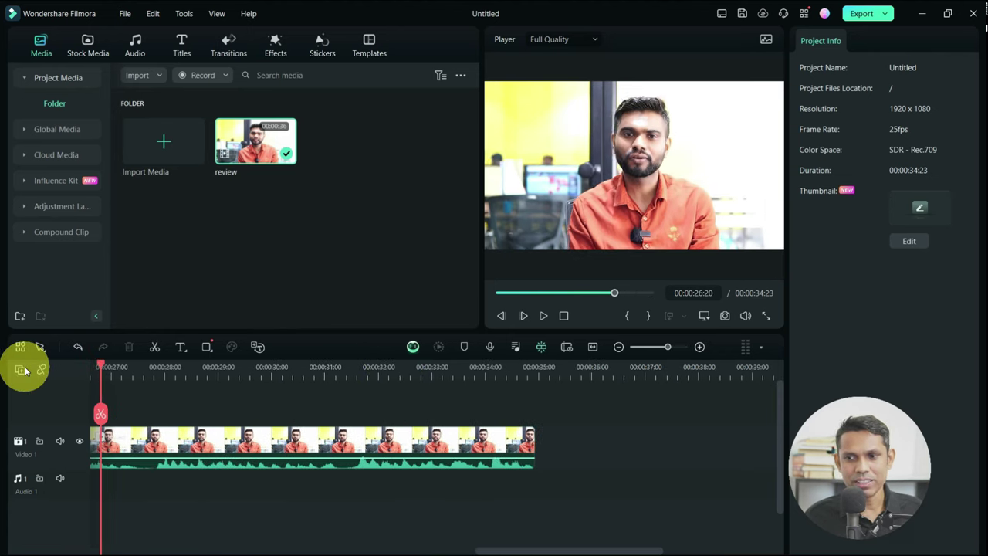
click(152, 363)
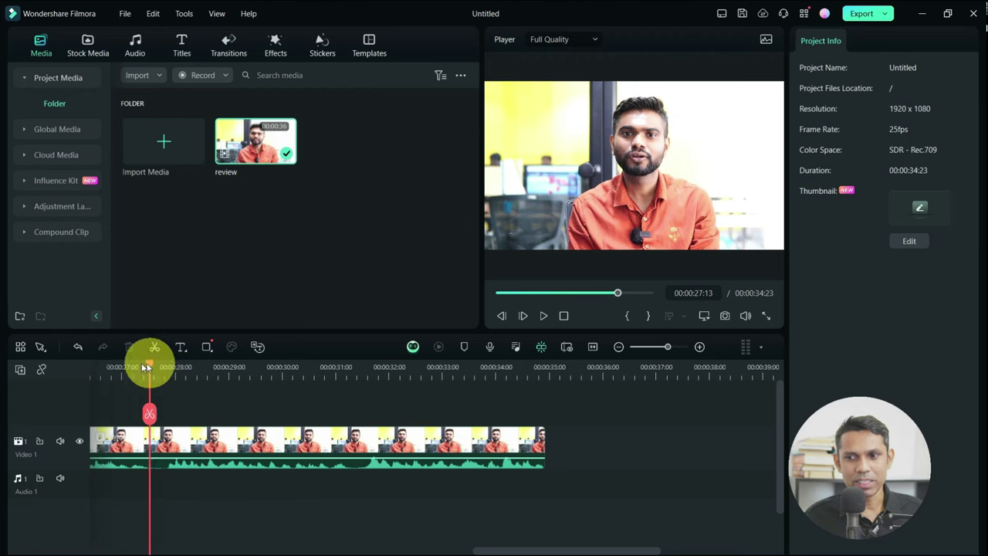
drag(145, 368, 79, 369)
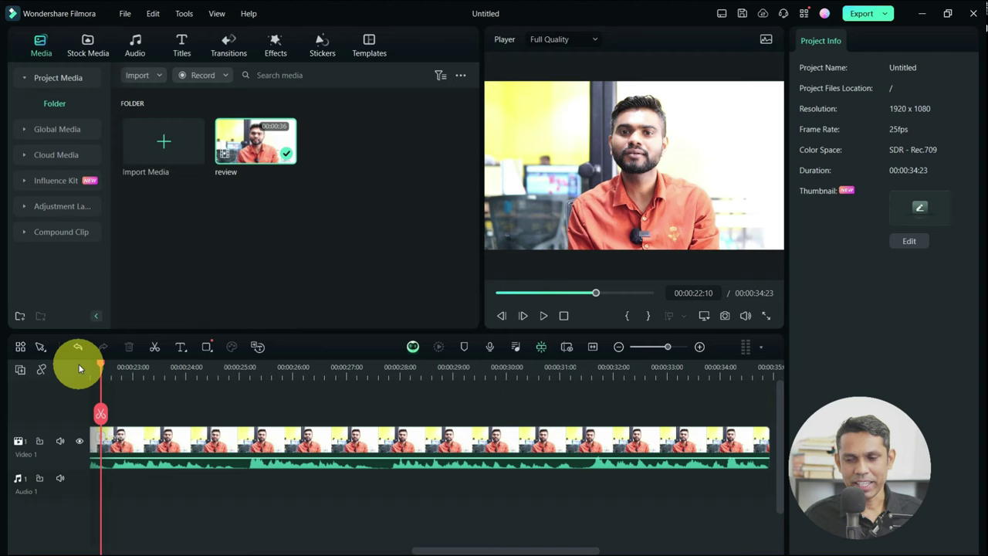
scroll(167, 371, down, 3)
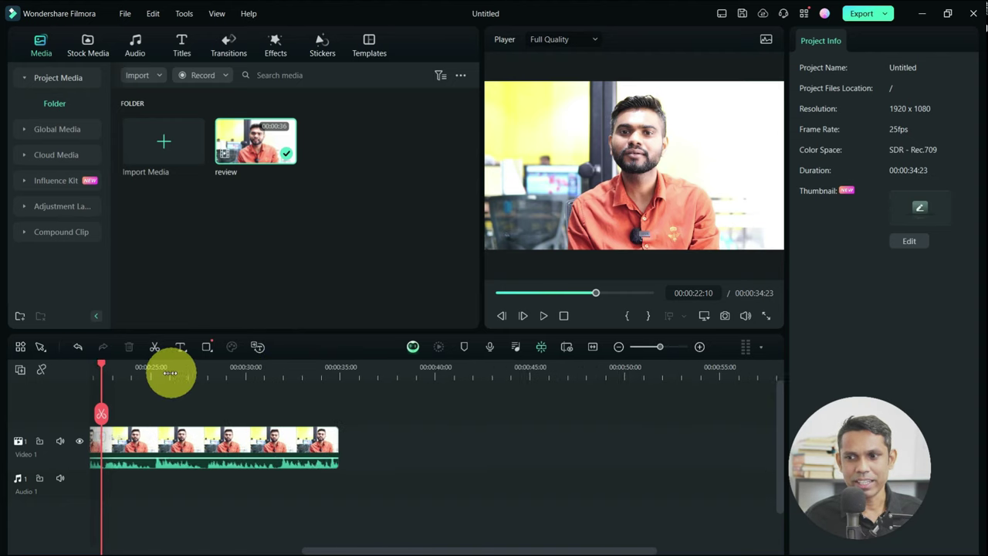
key(Home)
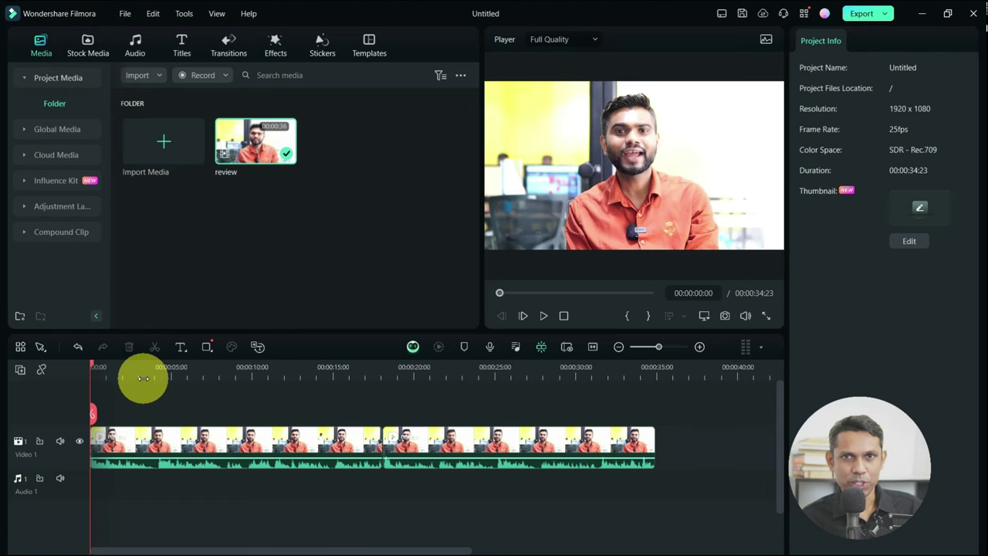
Step: Import 'It's Only Worth It if You Work for It (Instrumental) - NEFFEX' into the Audio tab's My music
click(135, 48)
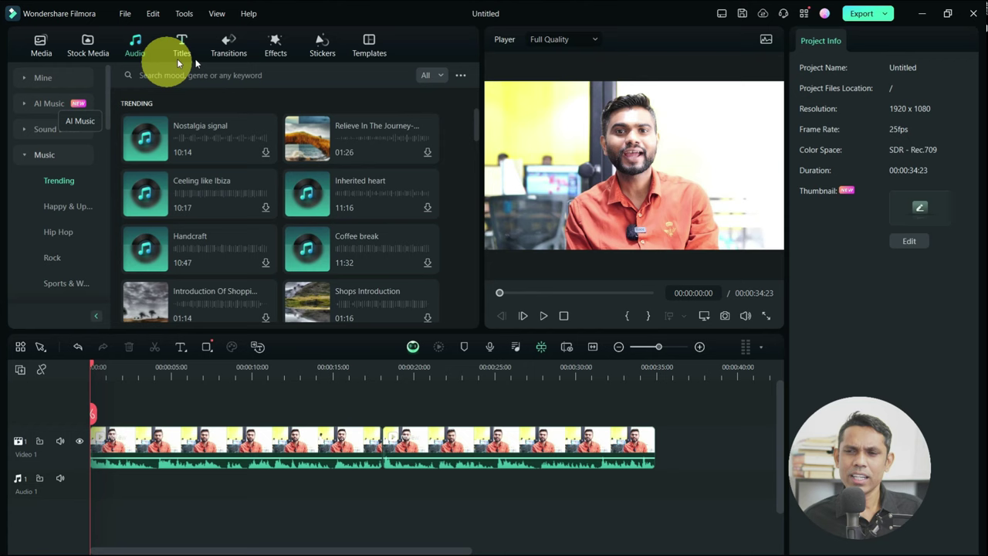
click(45, 75)
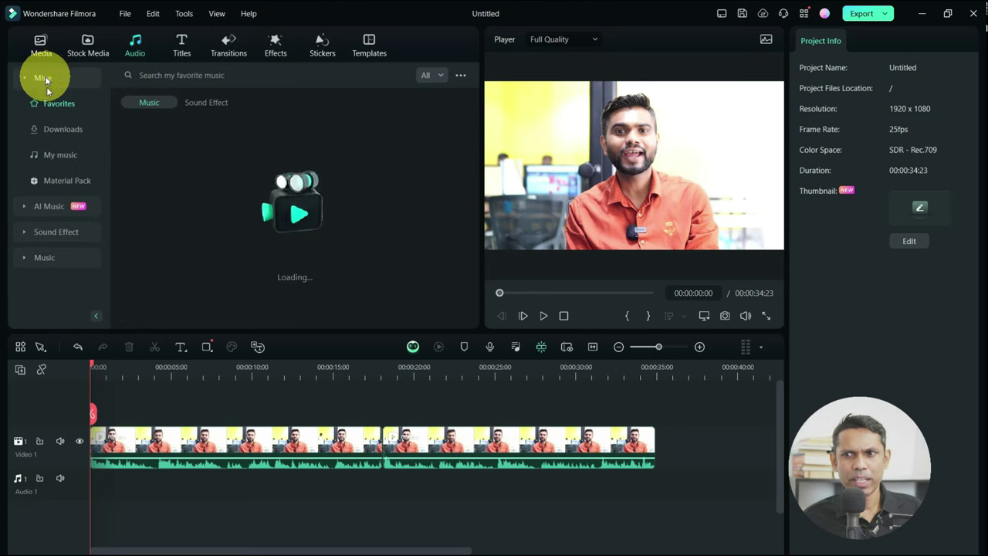
click(57, 162)
scroll(439, 269, down, 1)
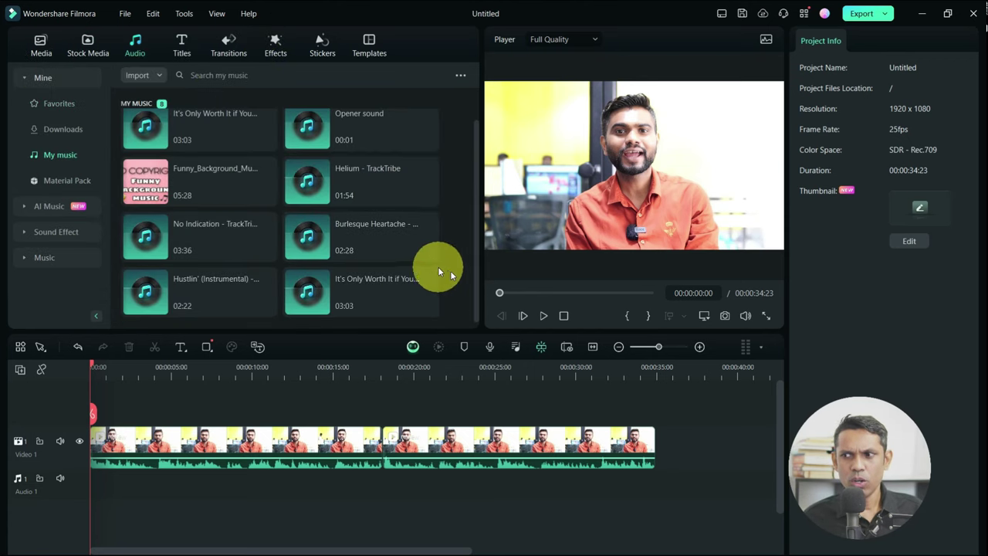
double_click(453, 272)
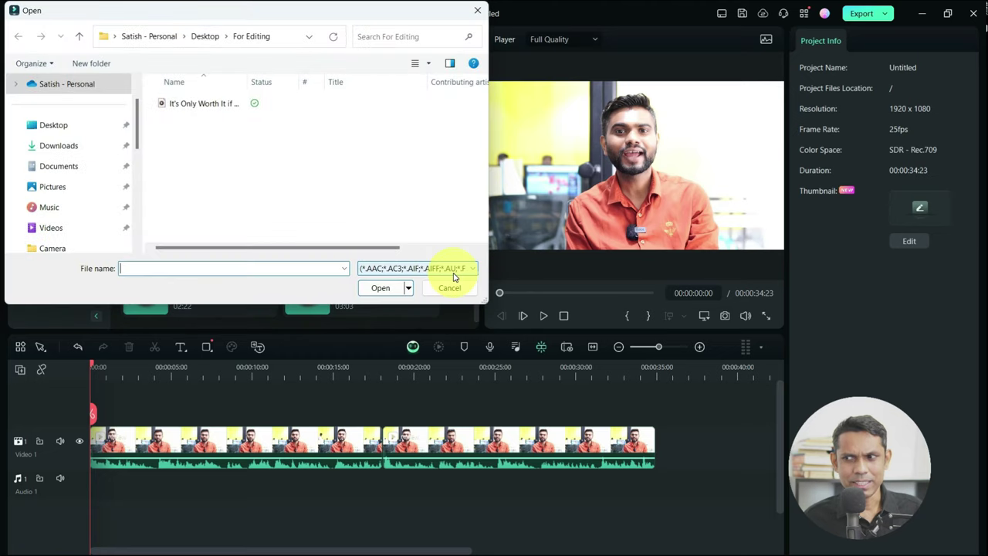
click(187, 108)
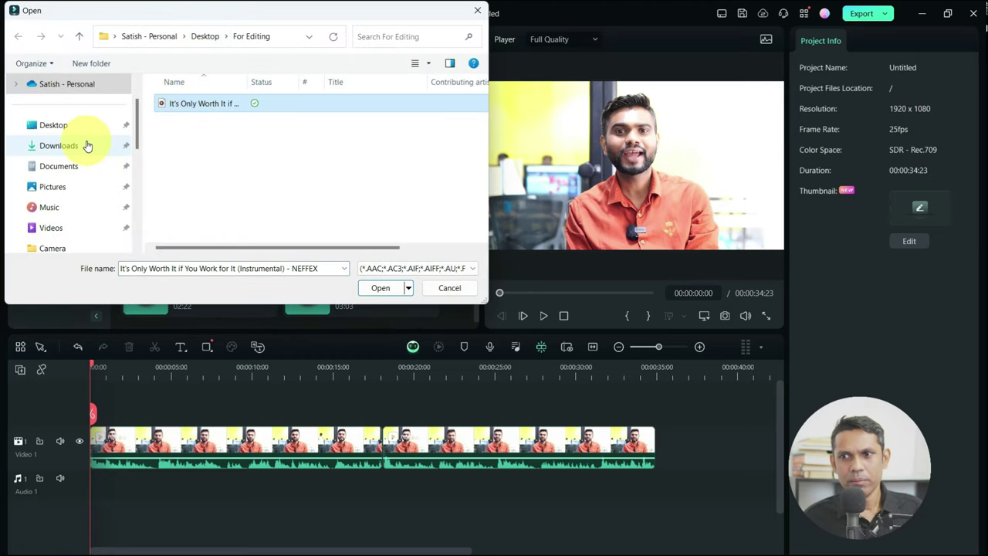
click(377, 289)
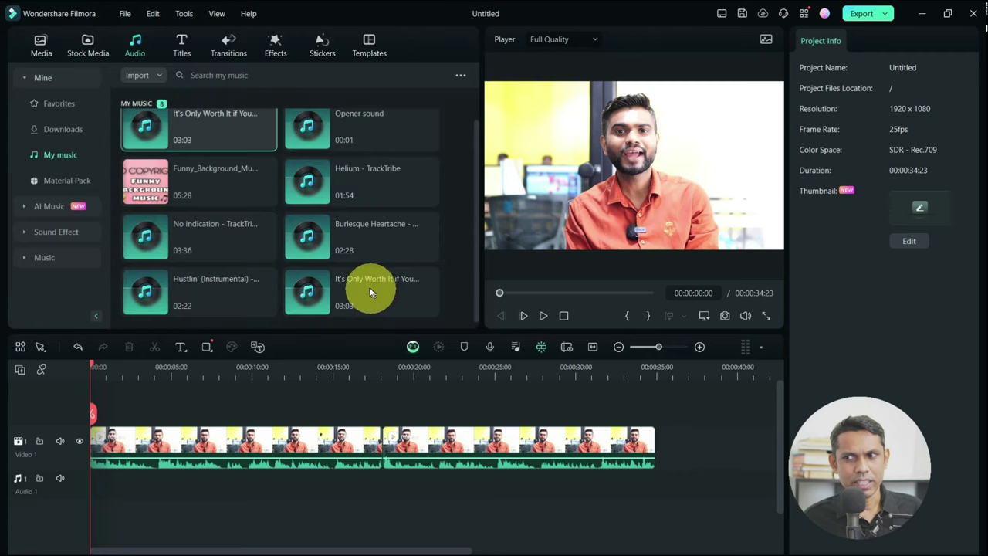
scroll(181, 171, up, 1)
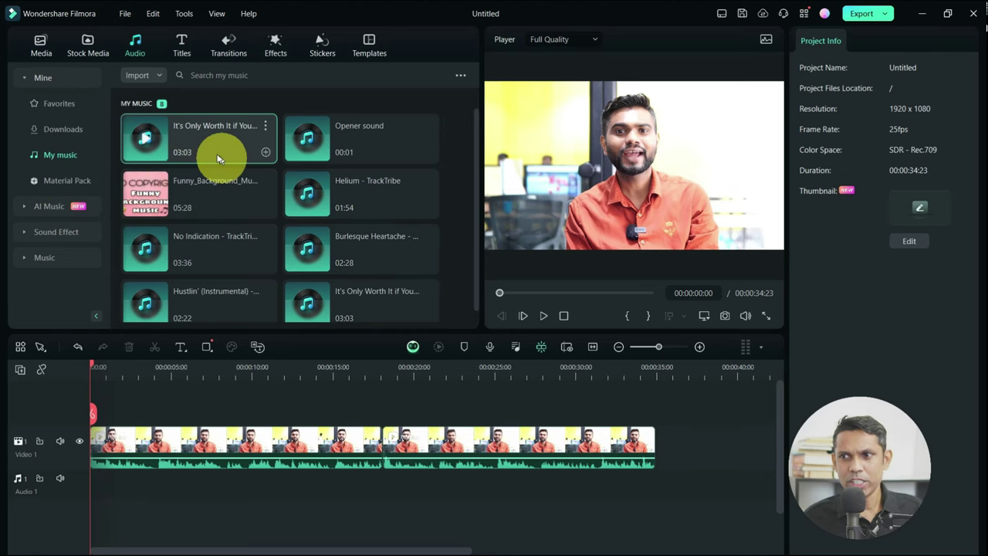
Step: Place the NEFFEX instrumental on Audio 1 beneath the review clip, discarding the trial Funny_Background clip
drag(211, 138, 94, 485)
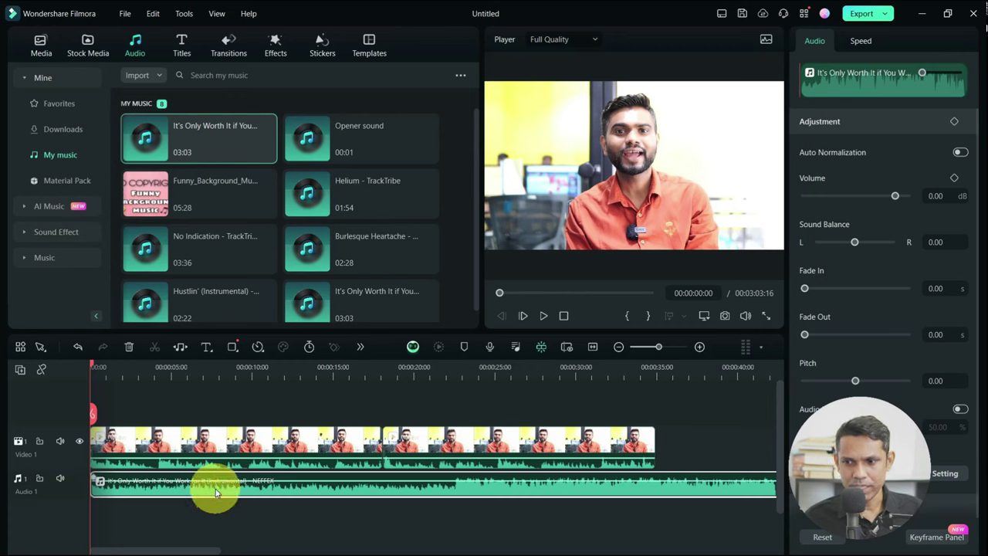
key(Delete)
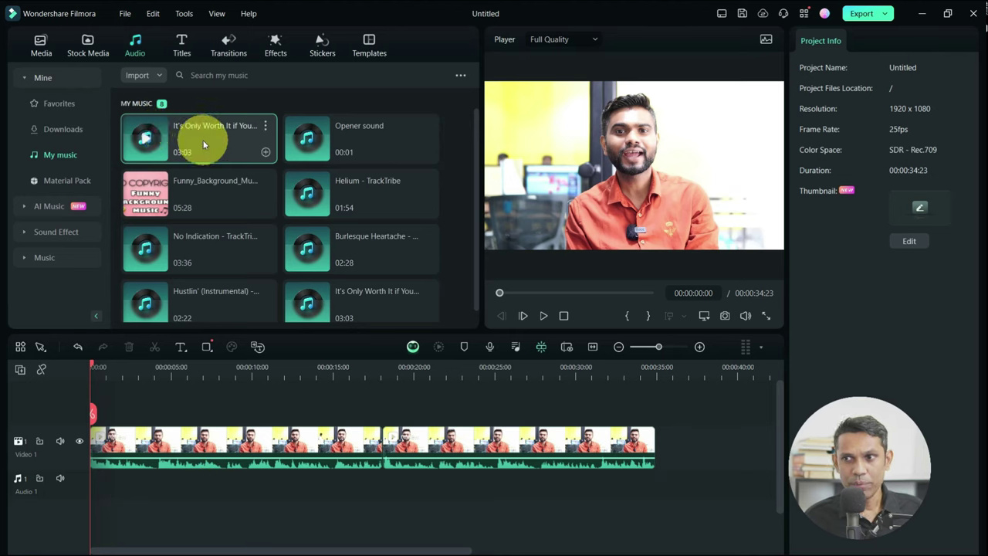
drag(201, 139, 96, 498)
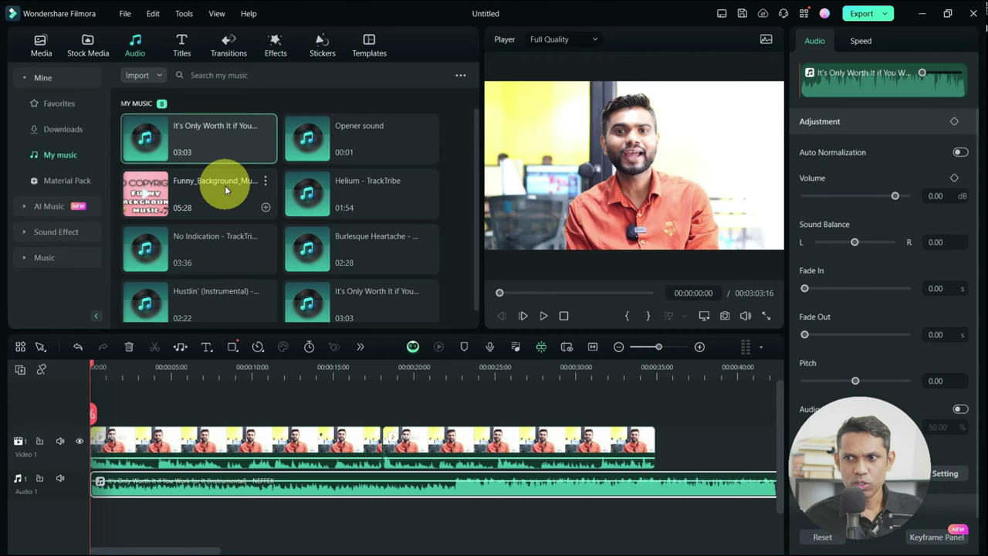
drag(225, 187, 23, 518)
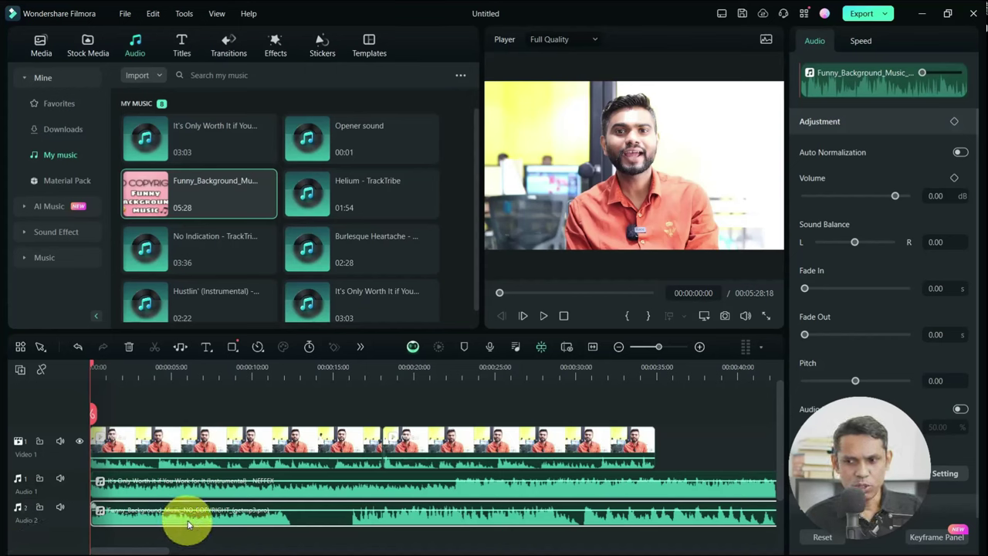
key(Delete)
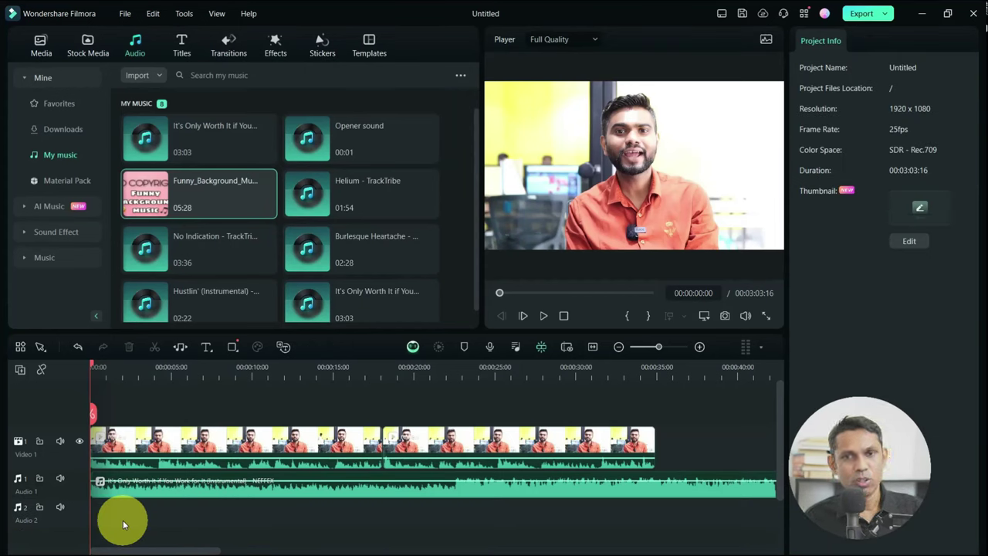
Step: Remove the empty Audio 2 track with Delete Empty Tracks from the track header menu
right_click(48, 515)
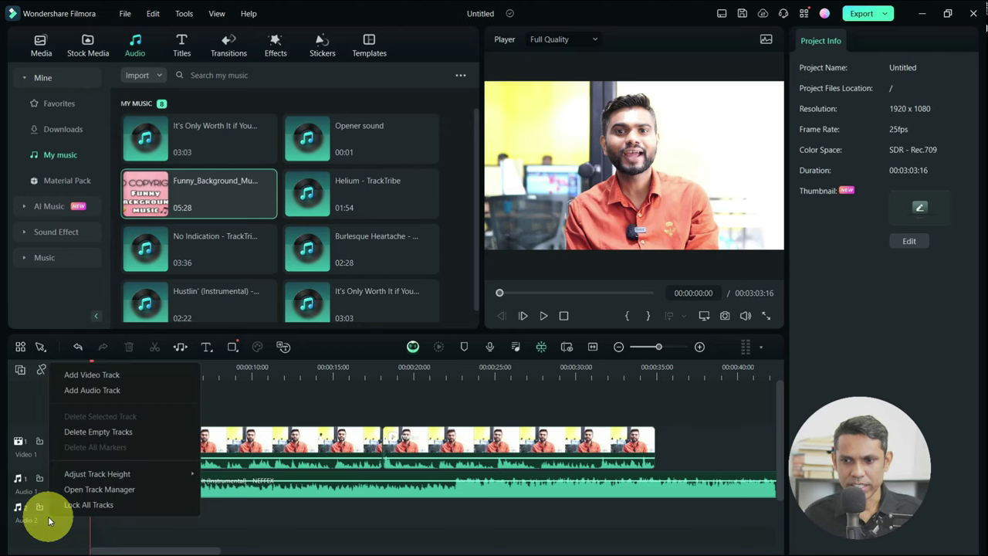
click(76, 433)
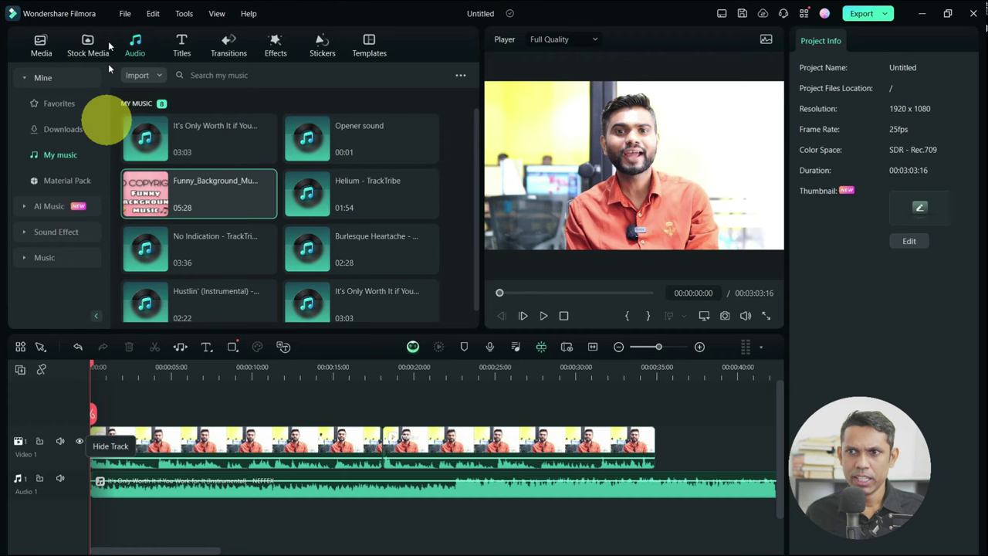
Step: Browse the Stock Media library's categories, including solid and gradient colour backgrounds and favourites
click(39, 48)
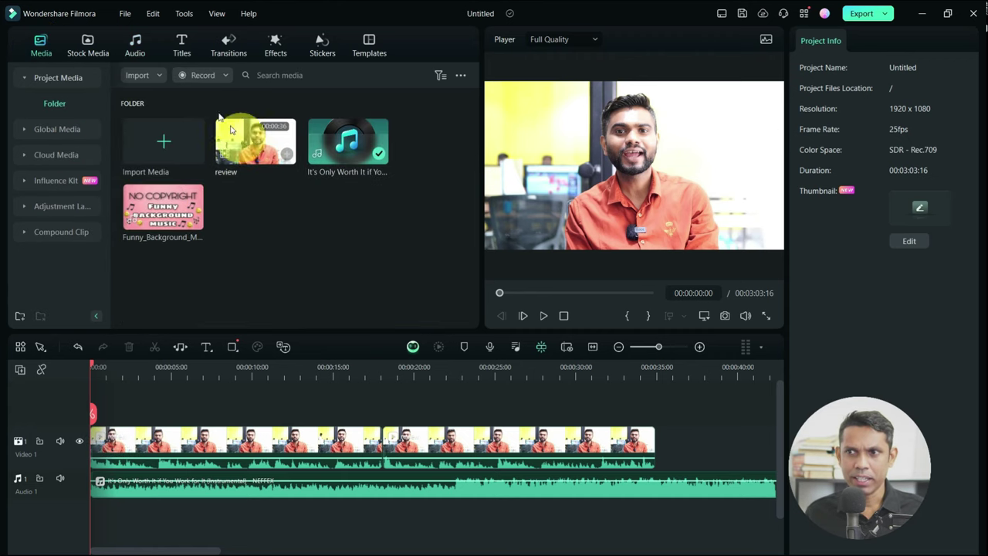
click(86, 44)
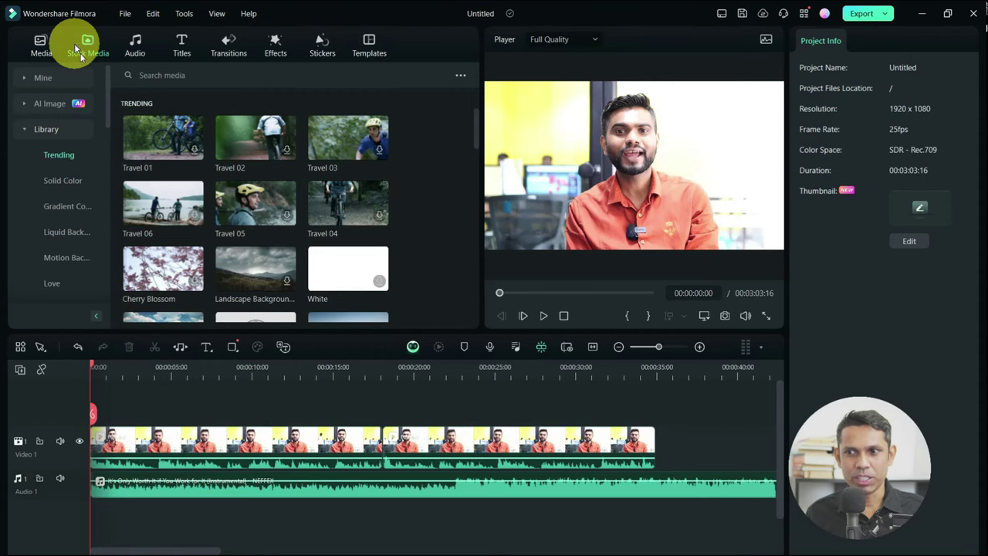
click(66, 181)
click(65, 207)
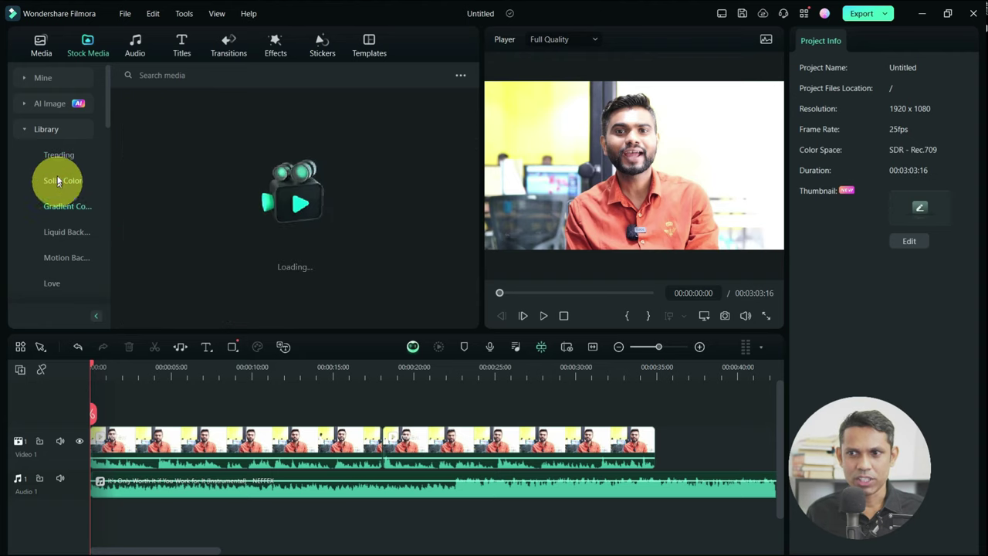
click(45, 130)
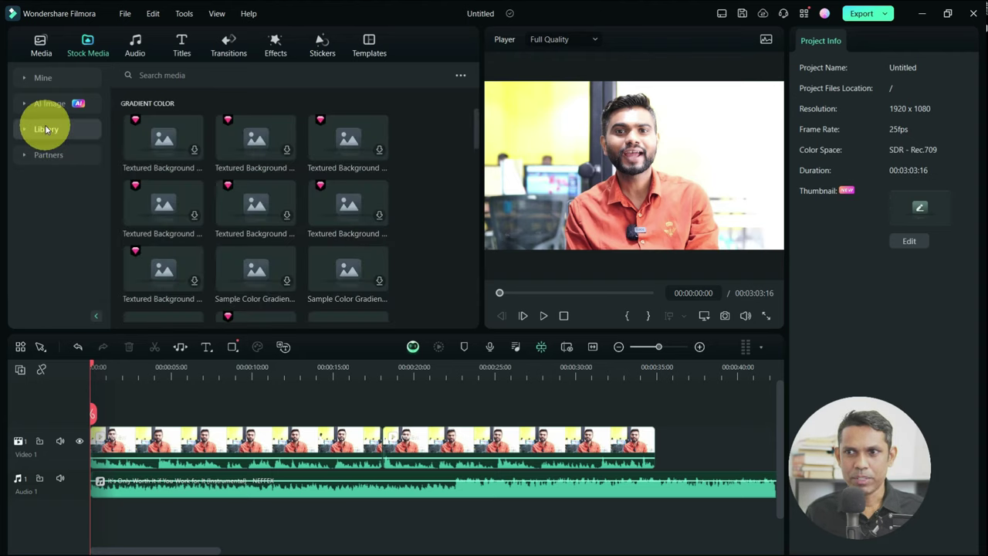
click(45, 163)
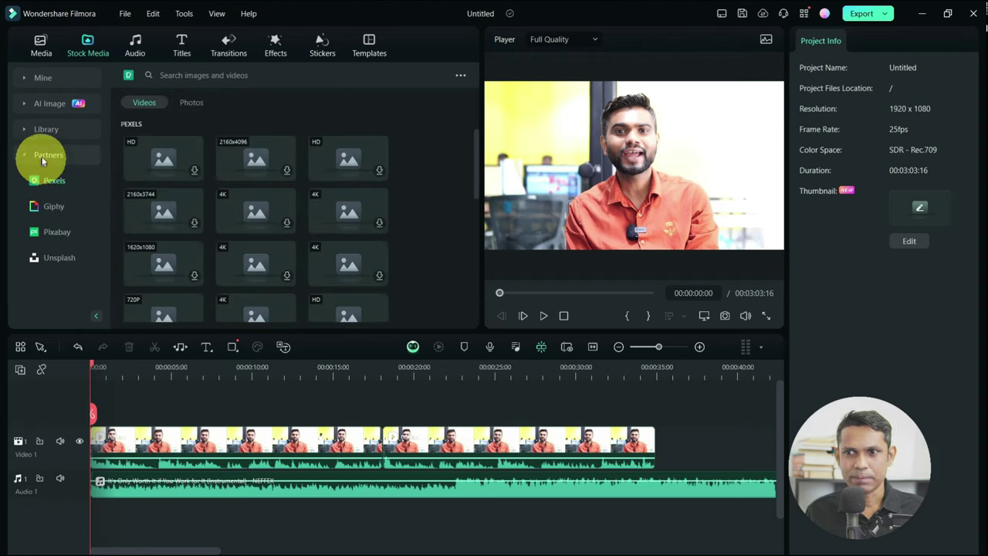
click(51, 74)
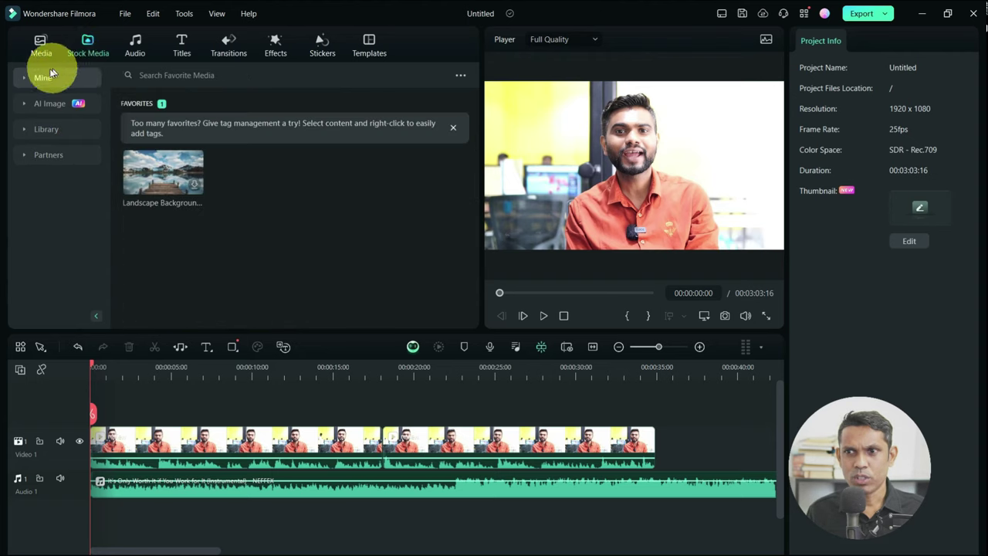
click(30, 131)
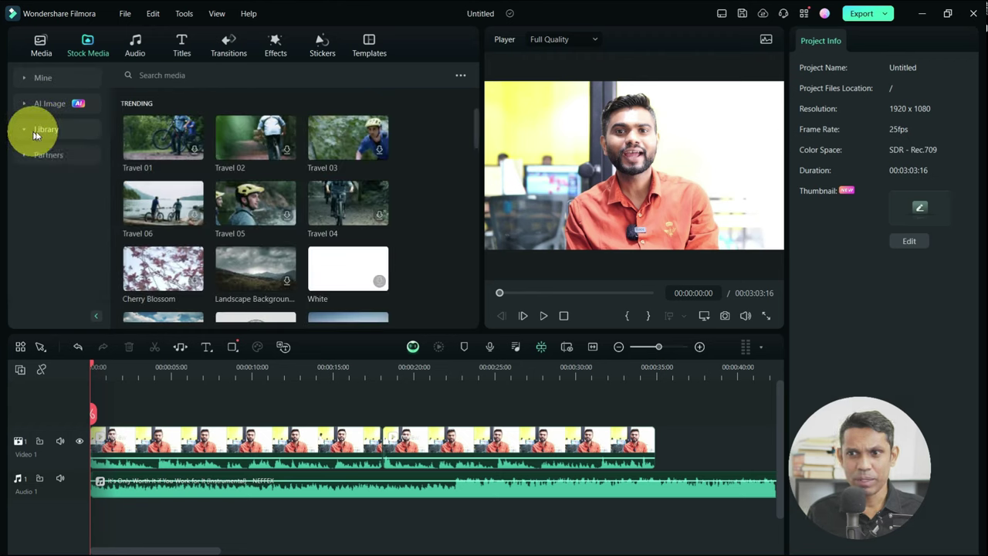
Step: Look through the Pexels, Giphy, Pixabay and Unsplash partner stock, then download Pexels' seal-on-the-beach clip
click(32, 129)
click(32, 157)
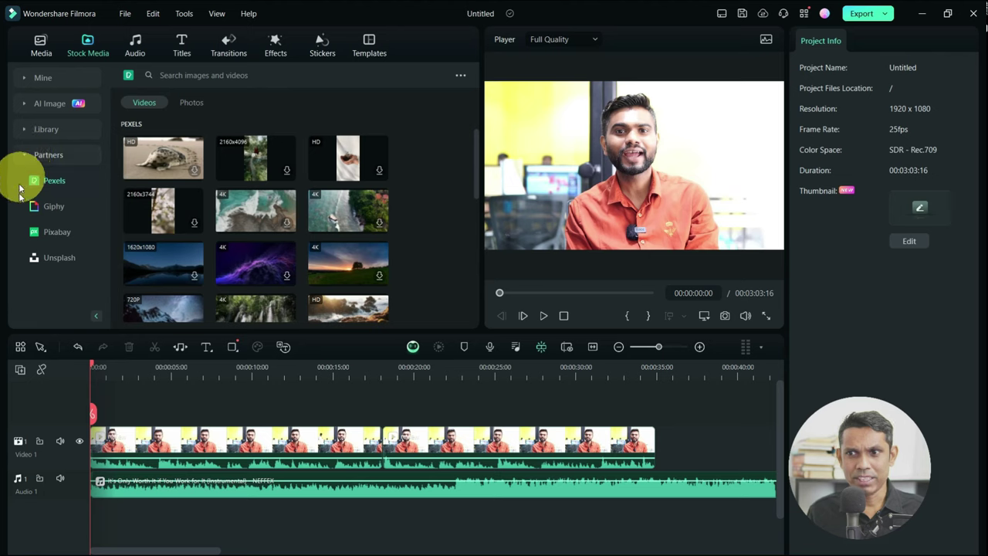
click(49, 207)
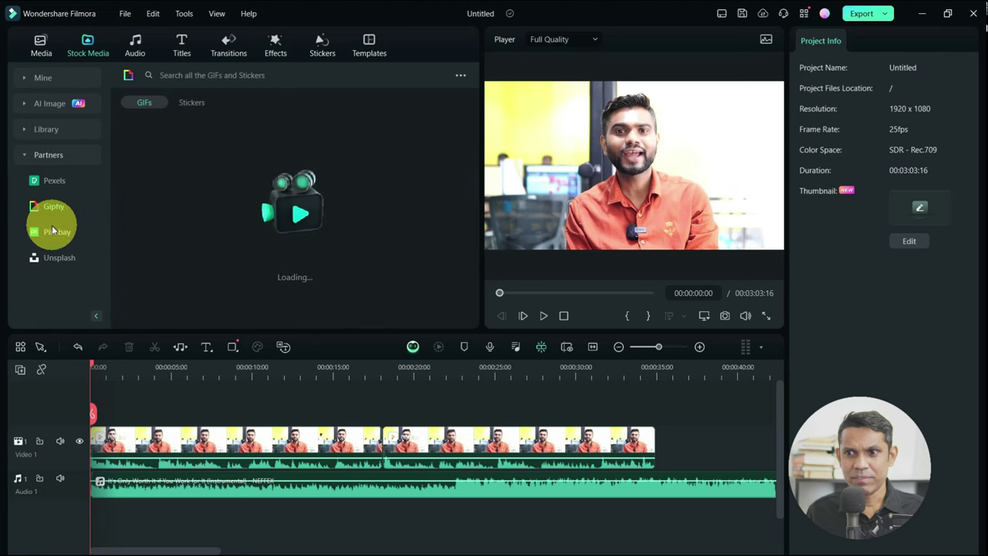
click(53, 239)
click(58, 262)
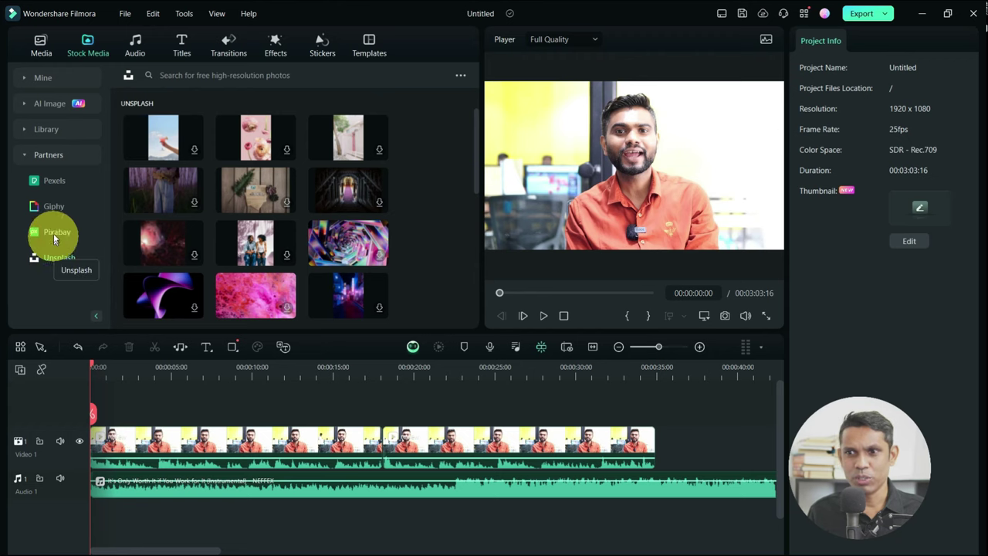
click(51, 182)
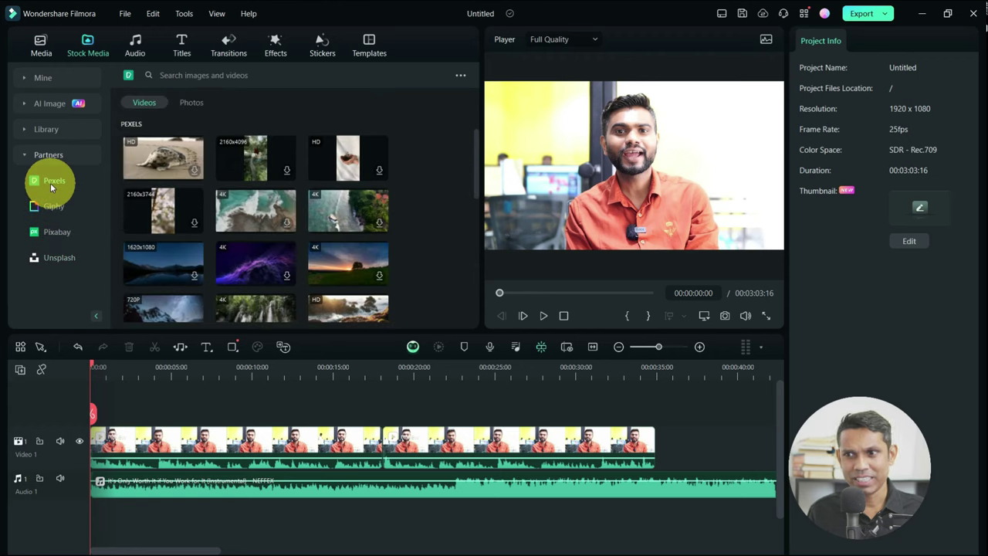
click(153, 170)
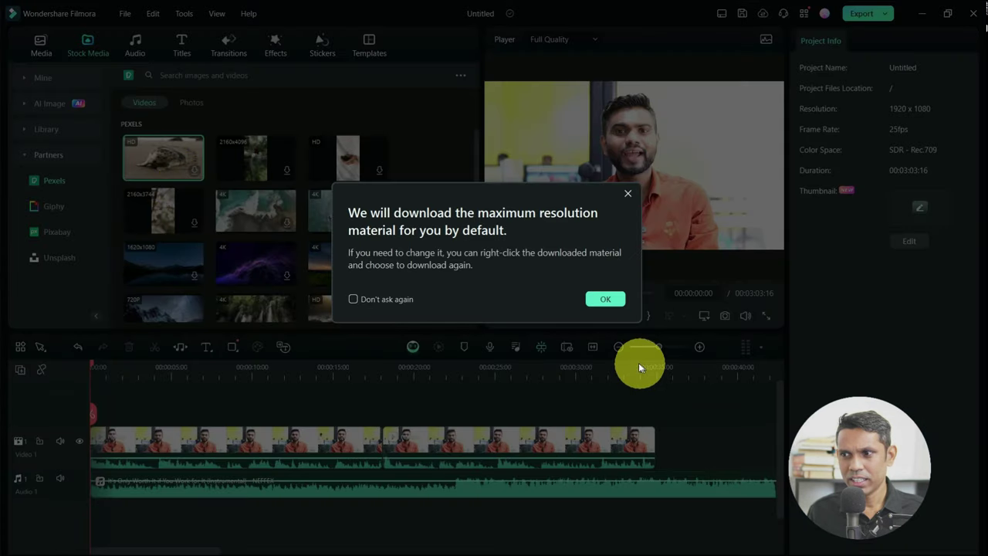
Step: Dismiss the resolution notice and put the seal clip on a new Video 2 track
click(604, 300)
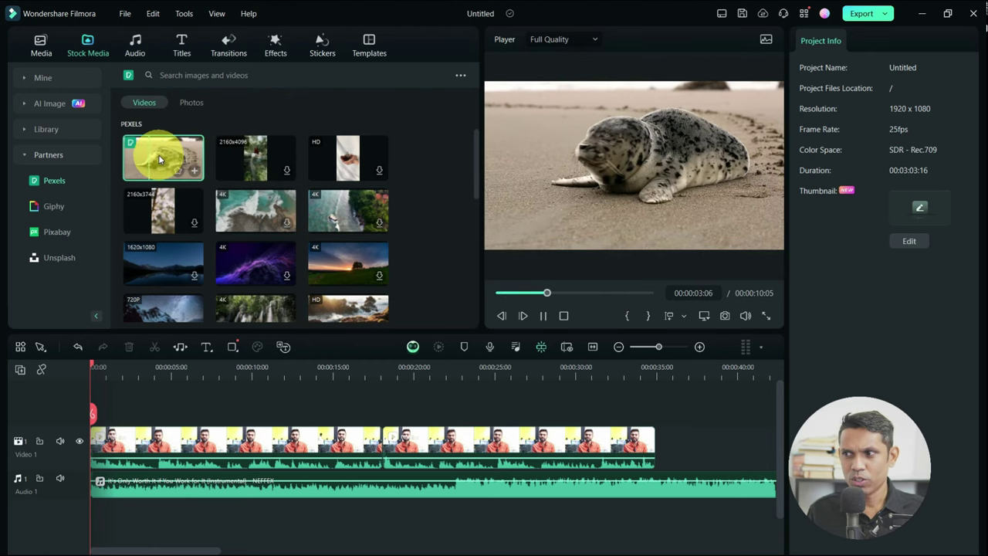
drag(158, 154, 143, 417)
click(135, 373)
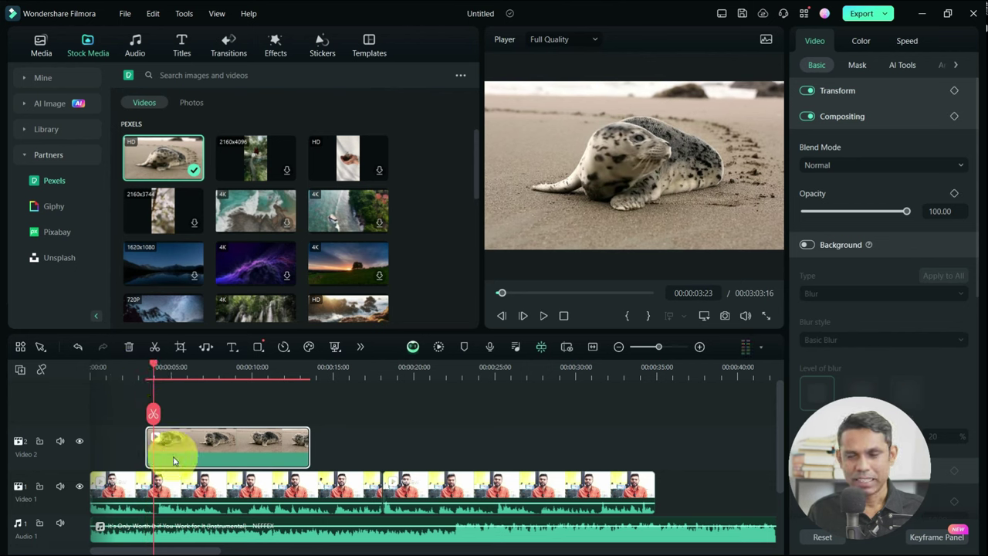
Step: Shrink the seal clip into a small overlay in the player's top-left corner
scroll(174, 454, down, 1)
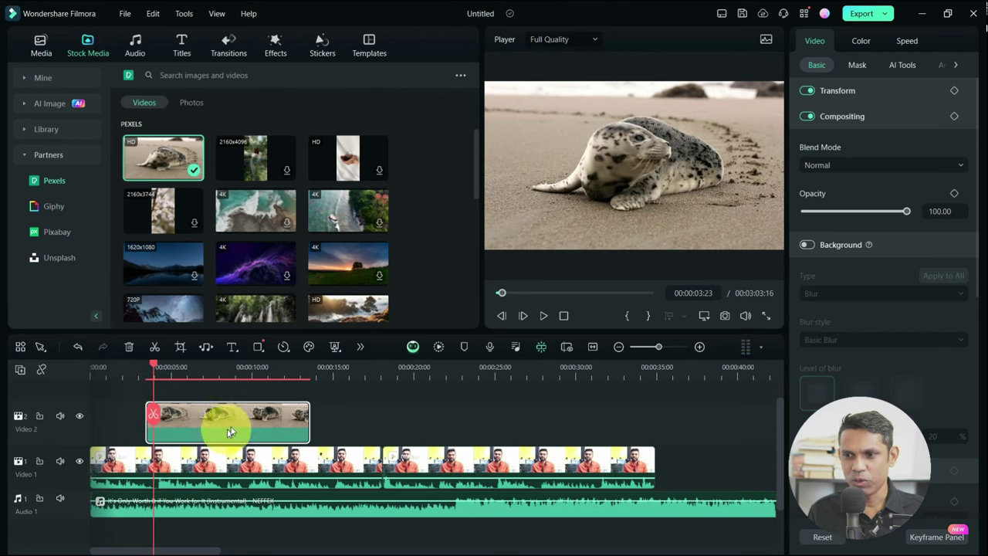
click(706, 154)
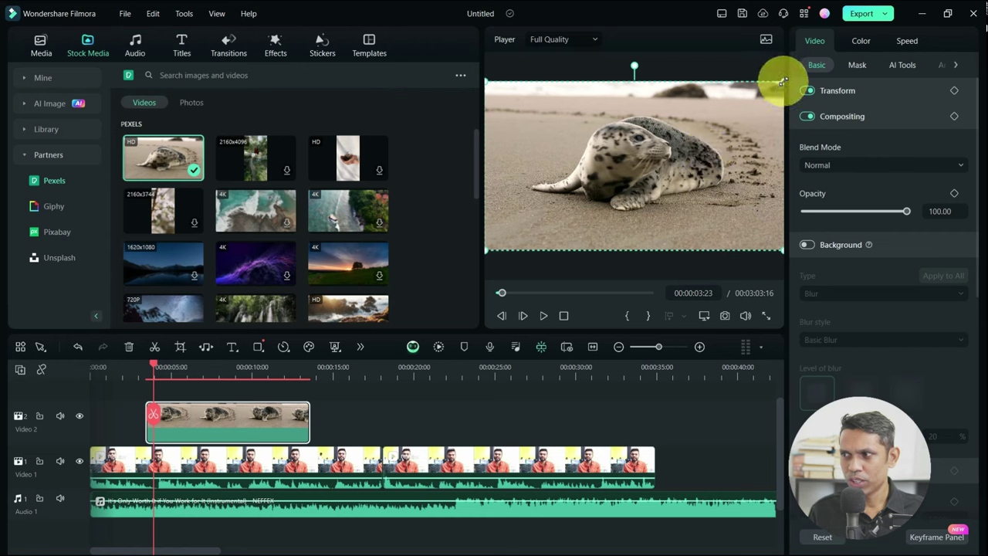
drag(783, 80, 573, 202)
drag(571, 213, 562, 111)
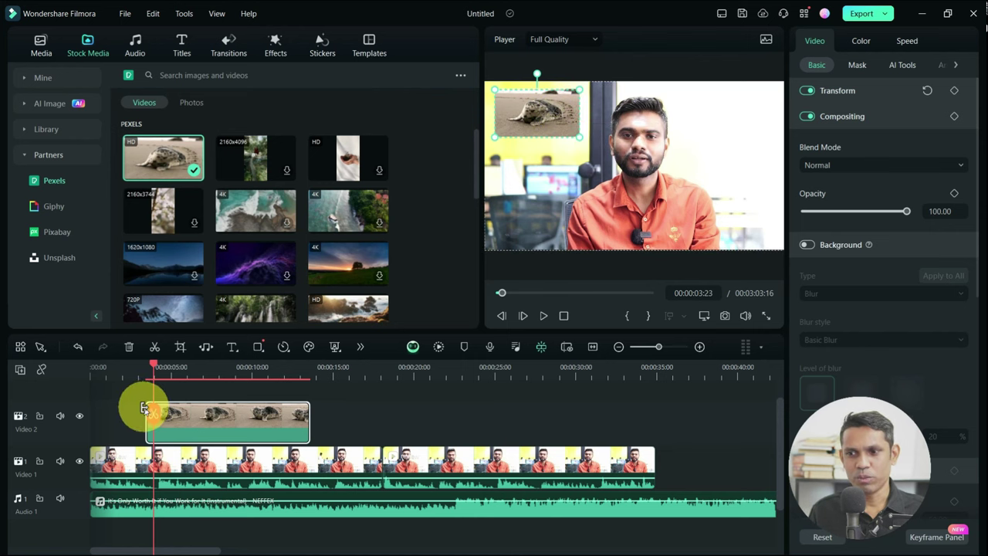
drag(151, 363, 82, 360)
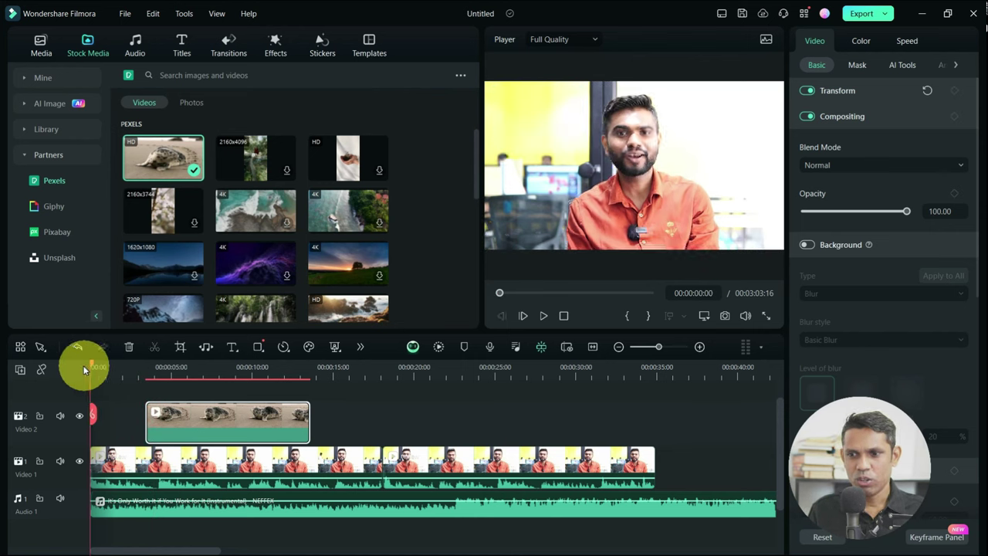
Step: Set the NEFFEX music volume to -13 dB, cut it at 00:00:34:23 and delete the tail
click(122, 510)
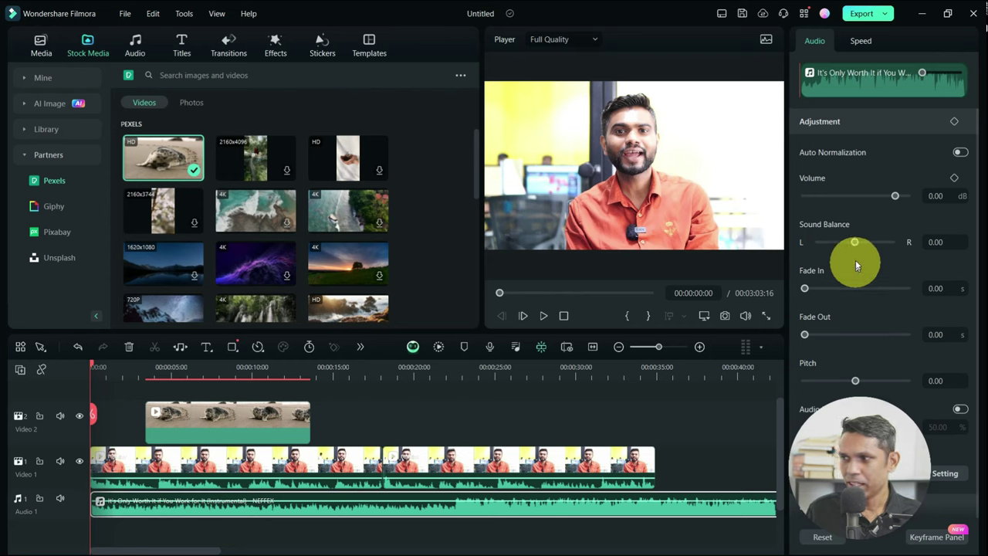
drag(893, 196, 883, 196)
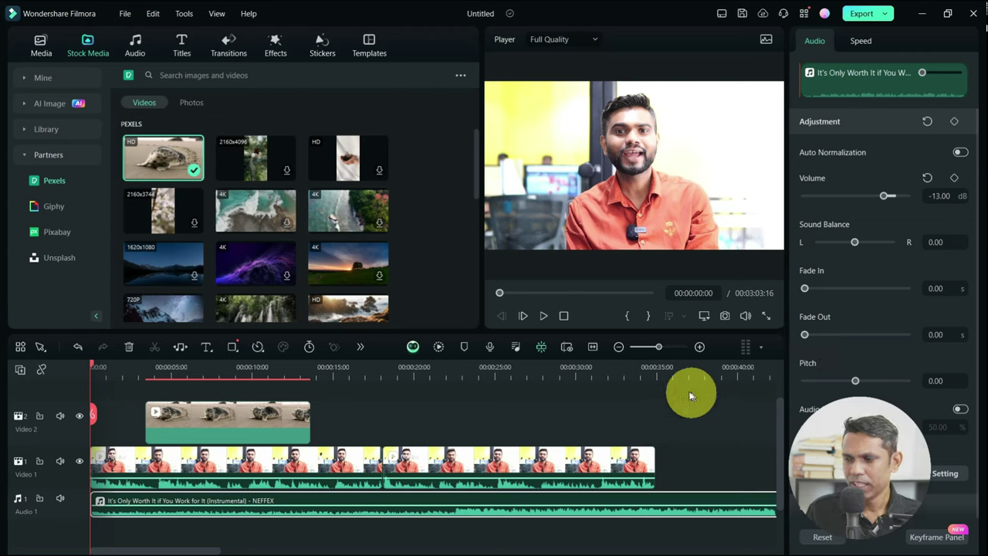
mouse_move(650, 373)
mouse_down()
mouse_move(671, 372)
mouse_move(643, 377)
mouse_move(655, 383)
mouse_up()
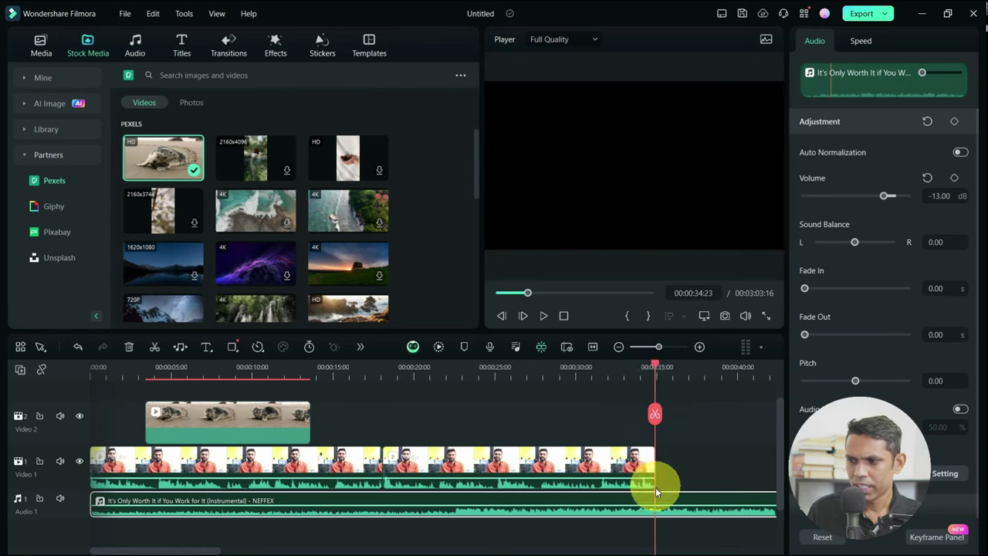
drag(662, 503, 663, 507)
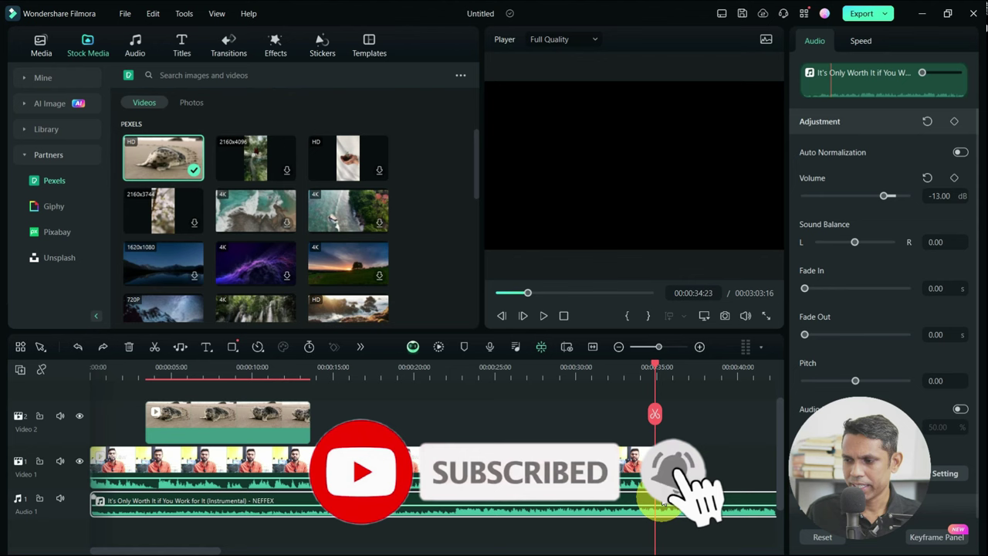
click(662, 500)
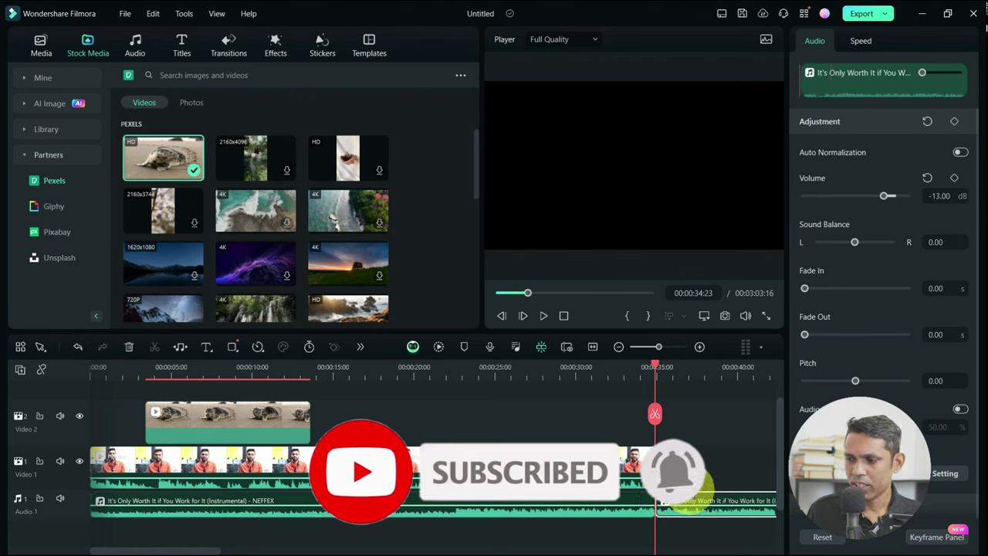
scroll(671, 471, down, 2)
key(Delete)
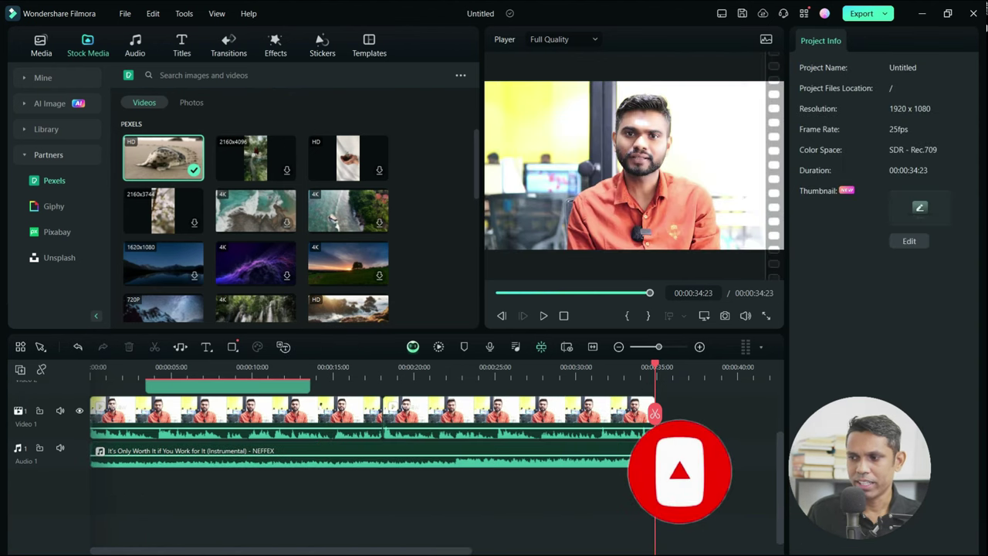
scroll(673, 478, up, 2)
click(622, 529)
Step: Give the background music a 5.71 s fade-in and a 13.18 s fade-out
key(Home)
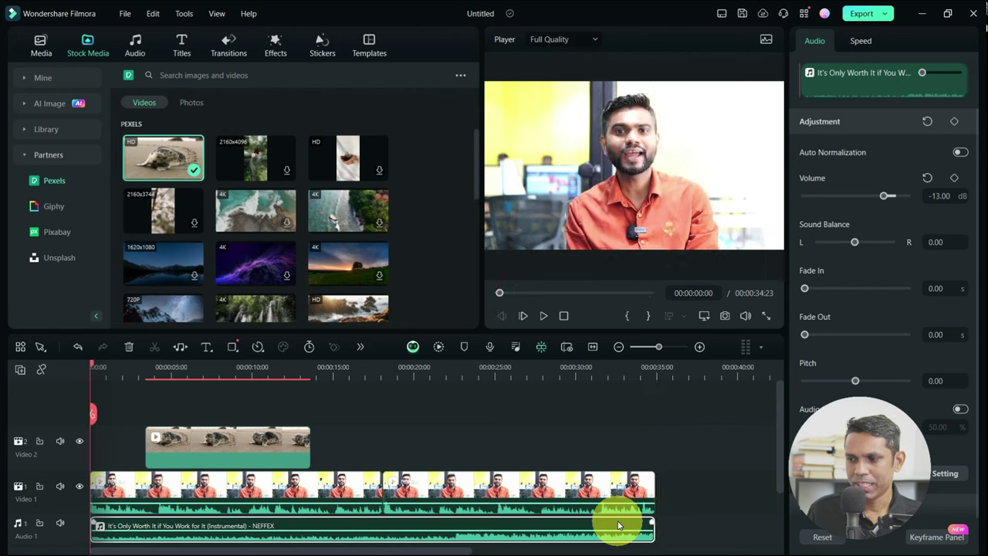
drag(815, 294, 821, 290)
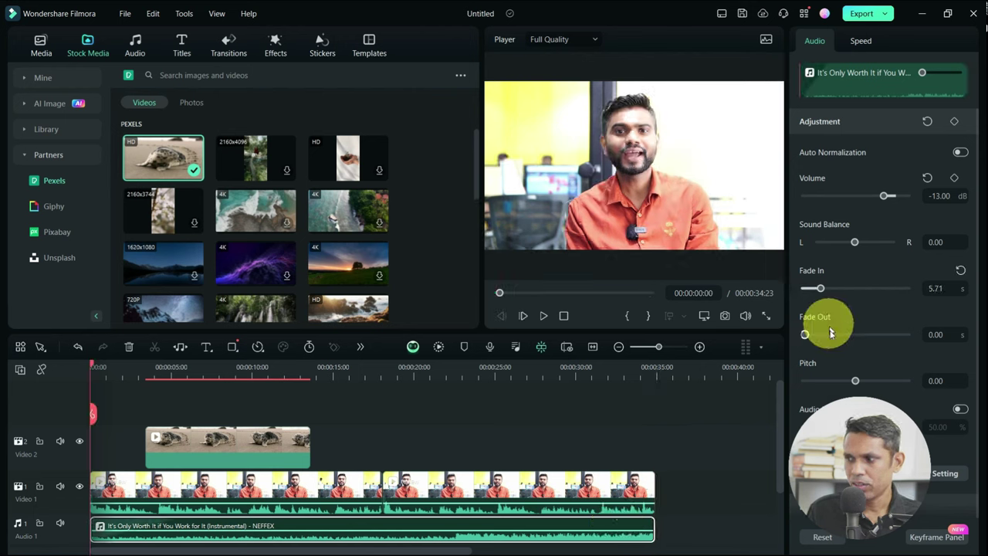
drag(838, 333, 843, 334)
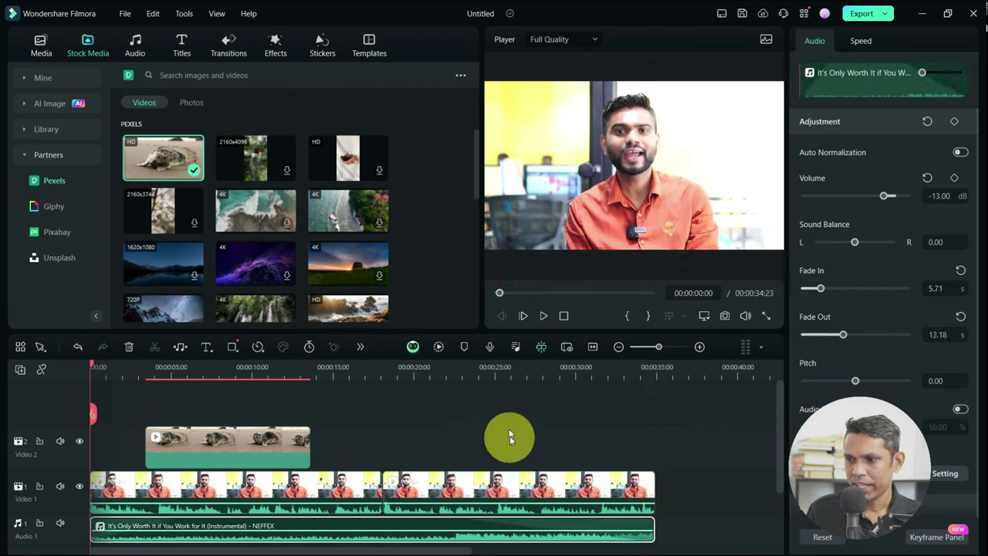
Step: Play back from about 25 seconds to hear the fade-out, then return to 7 seconds
click(503, 372)
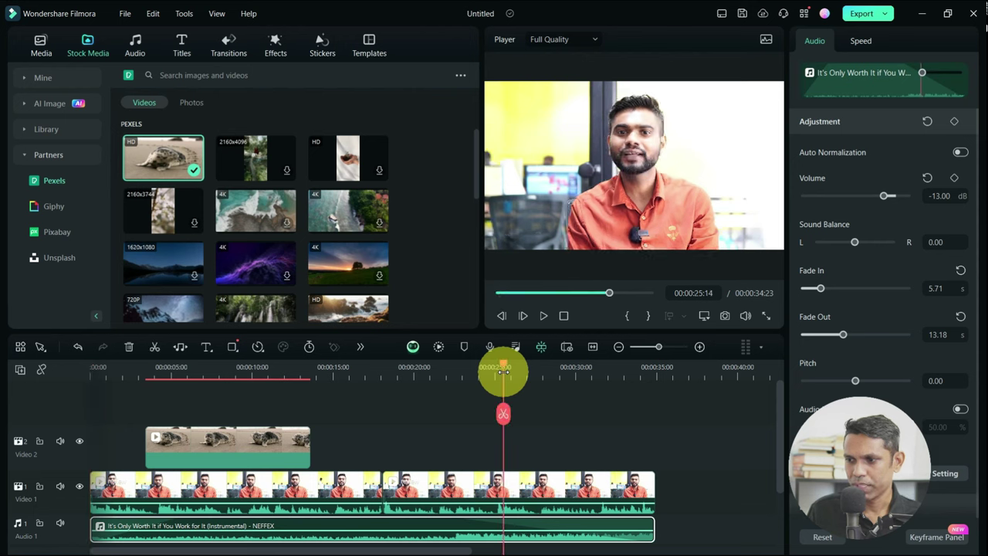
key(space)
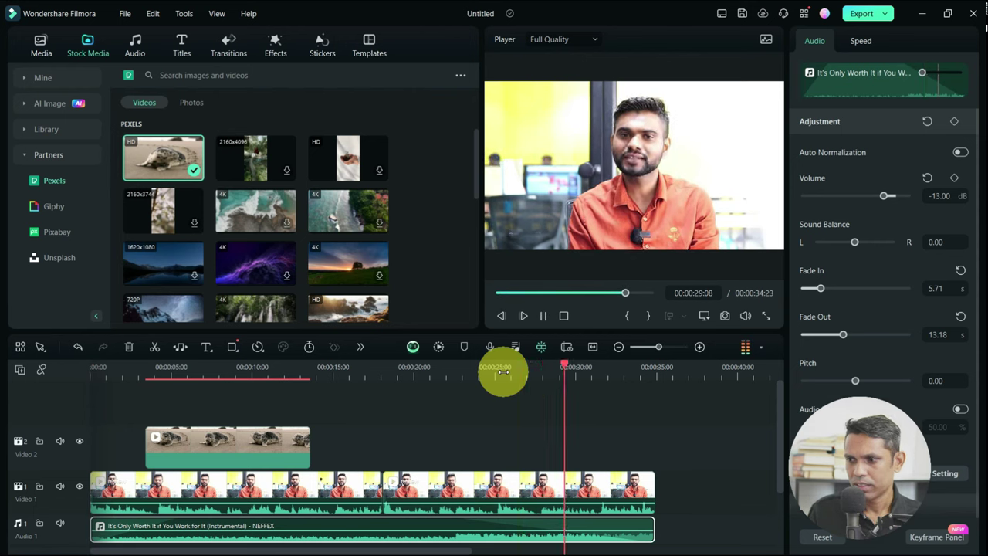
key(space)
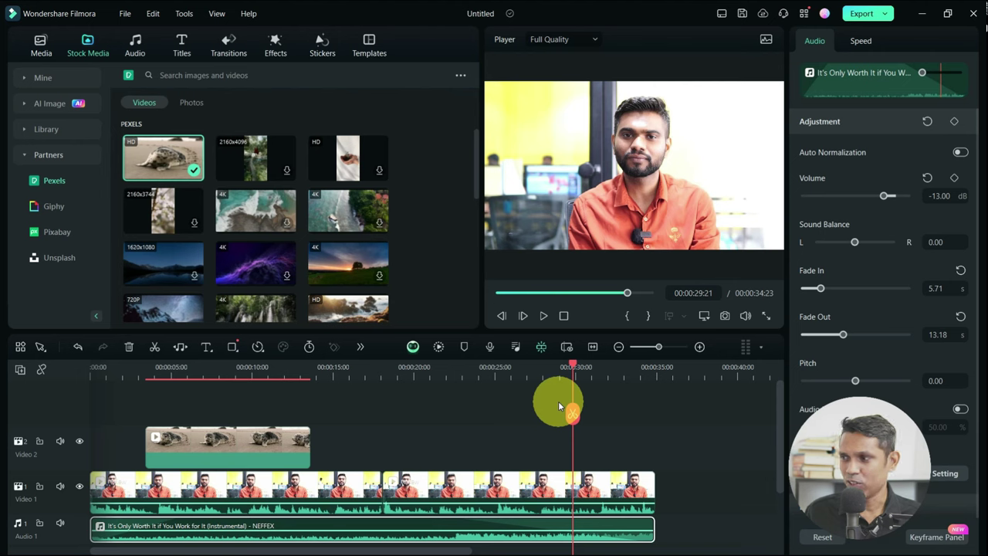
click(206, 375)
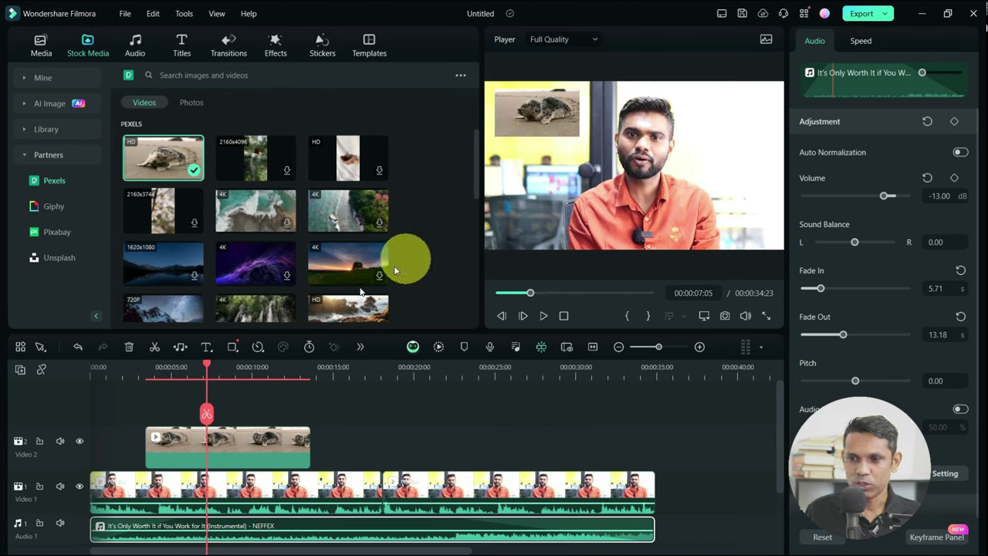
scroll(306, 494, down, 1)
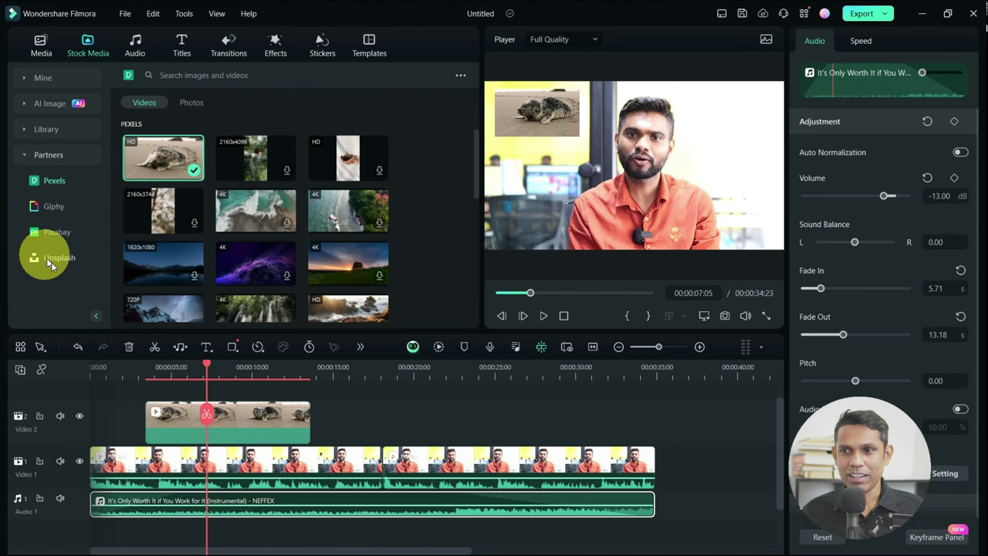
Step: Preview the seal overlay and drag it toward the top-right, then delete the seal clip from Video 2
click(239, 425)
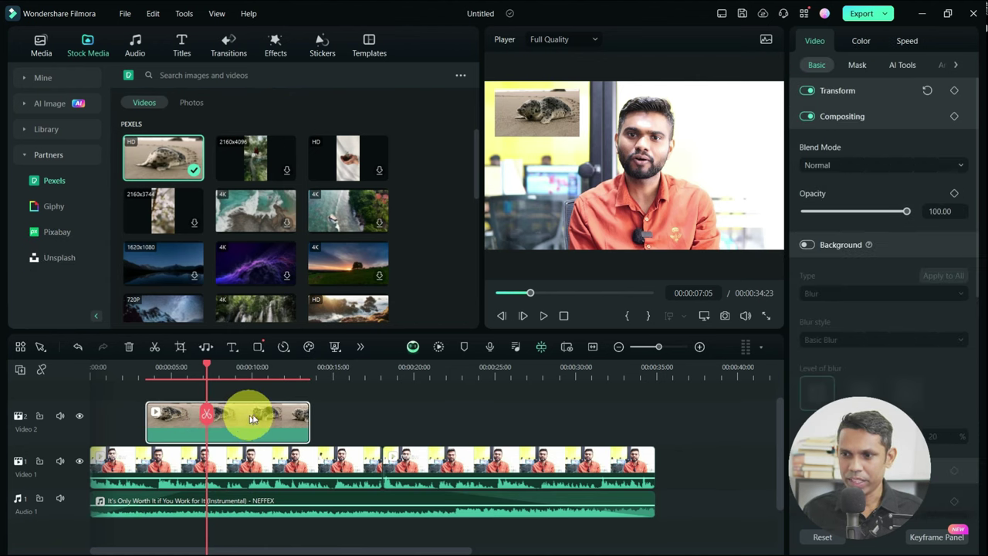
click(138, 372)
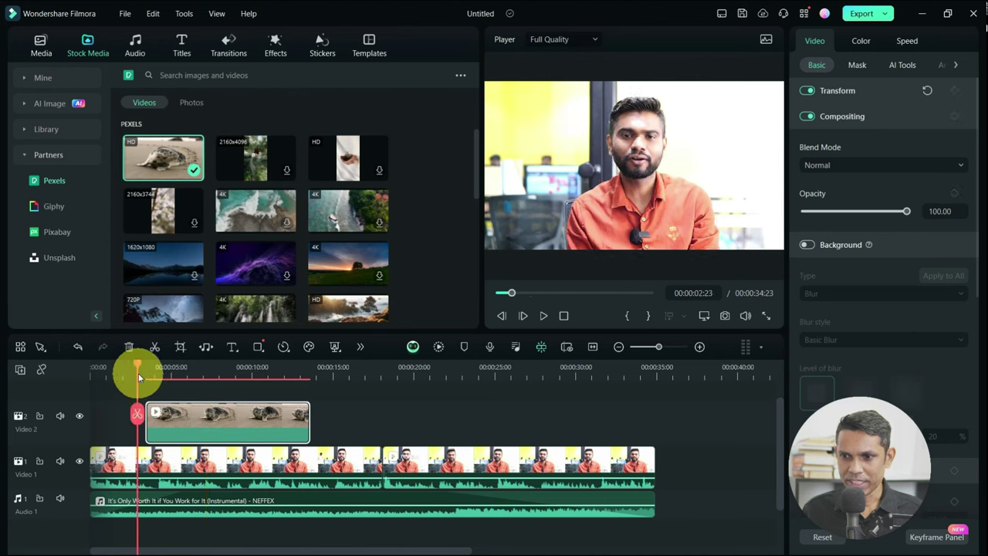
key(space)
click(541, 115)
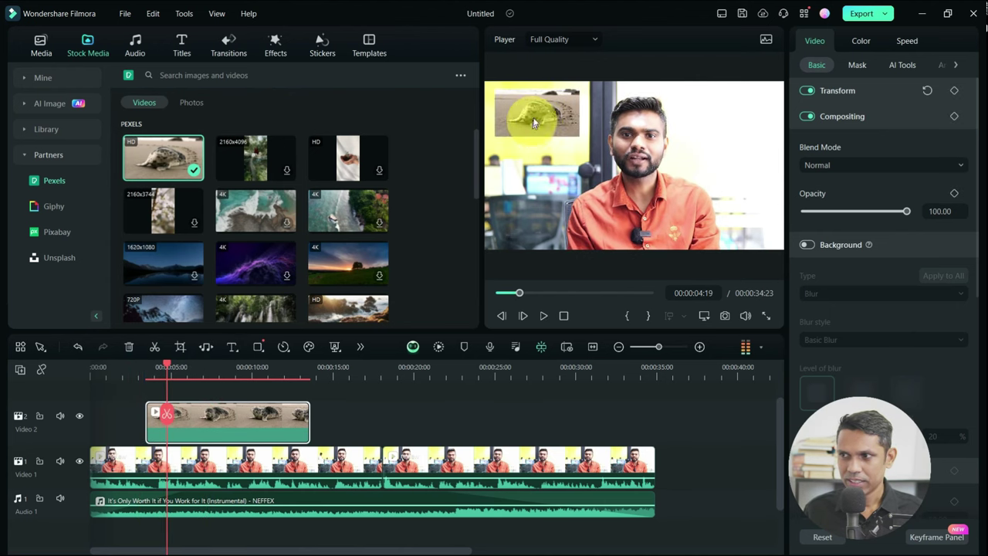
drag(541, 115, 712, 154)
click(221, 411)
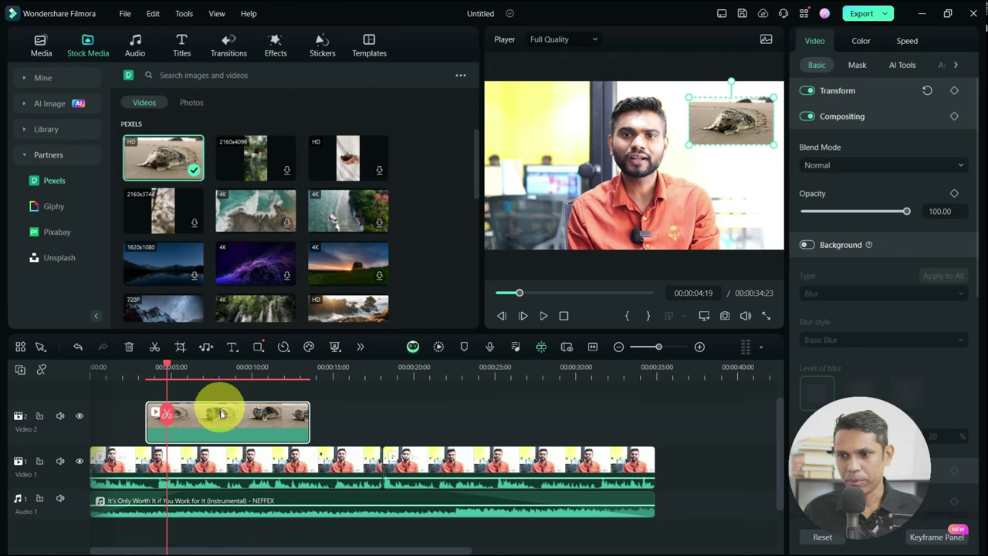
key(Delete)
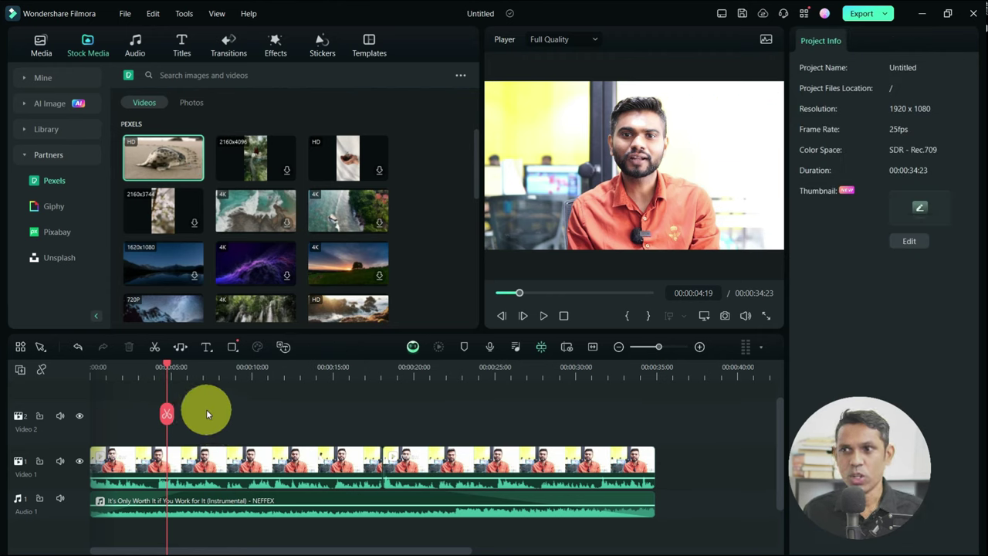
Step: Drag the New LowerThirds 18 template from Titles > Lower Thirds onto Video 2 at about 4 seconds
click(182, 48)
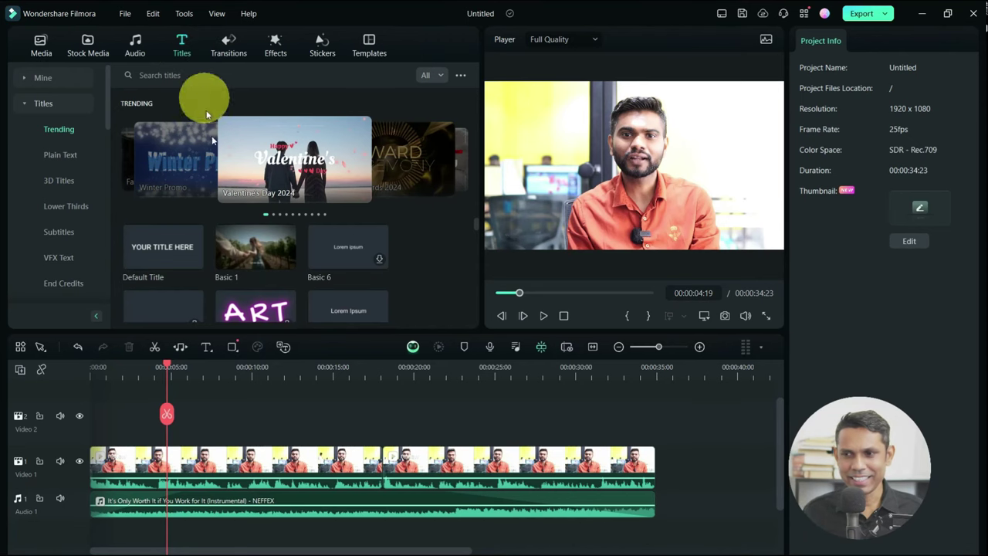
click(68, 208)
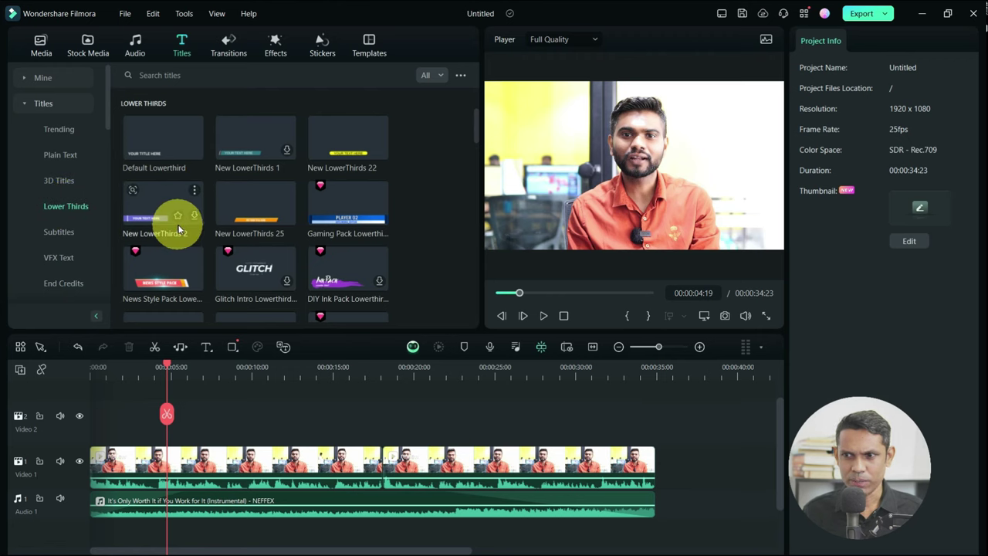
scroll(186, 250, down, 5)
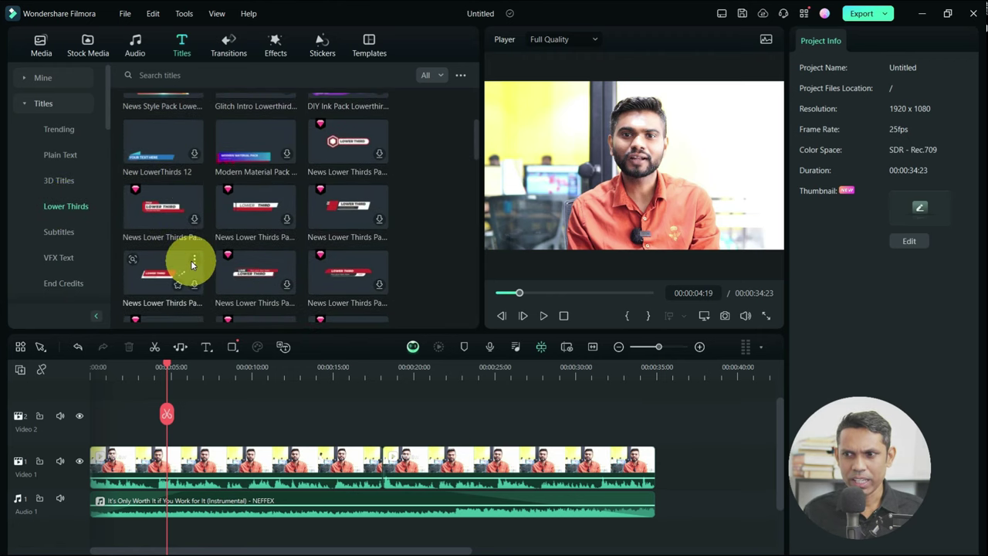
scroll(192, 265, down, 5)
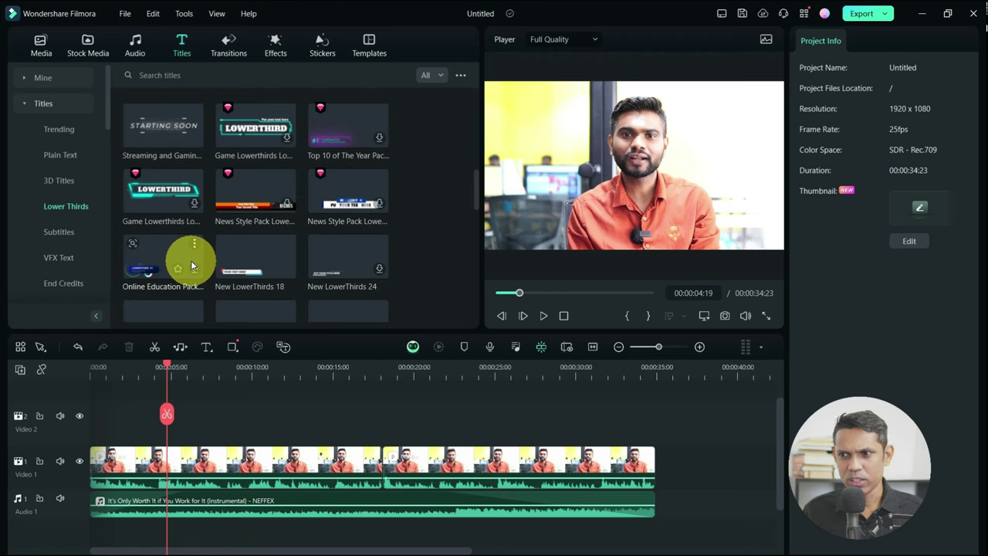
click(244, 267)
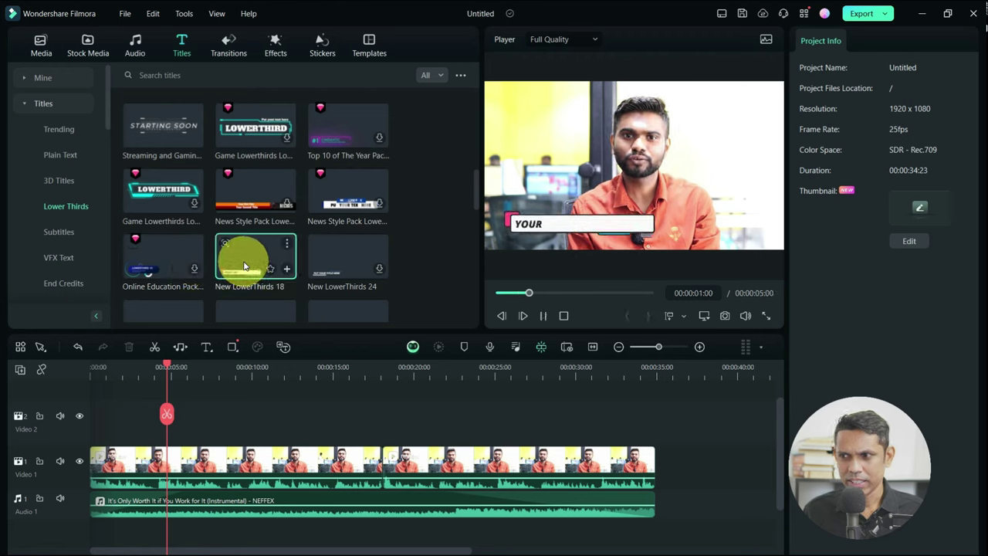
drag(249, 262, 191, 440)
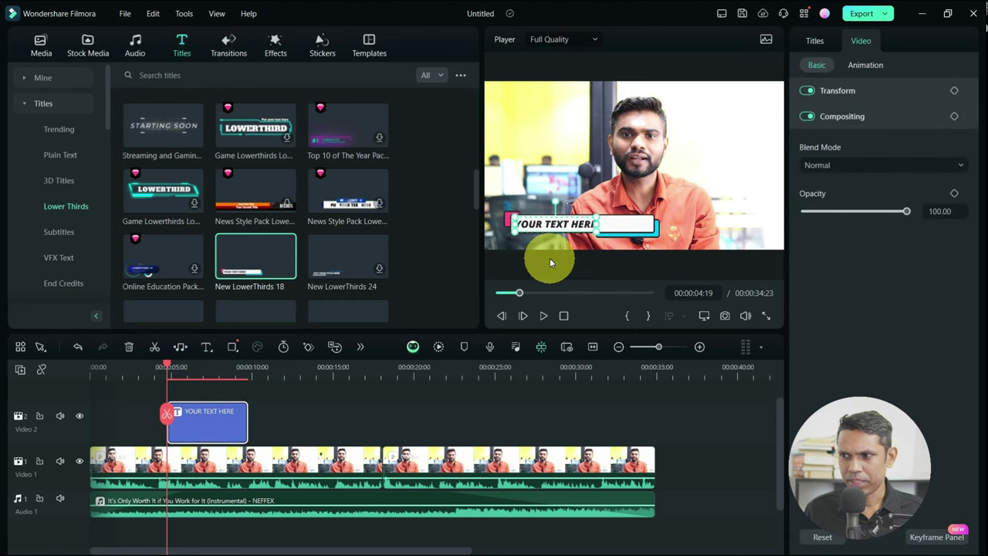
Step: Replace the lower third's placeholder text with the pasted speaker name and role
double_click(558, 224)
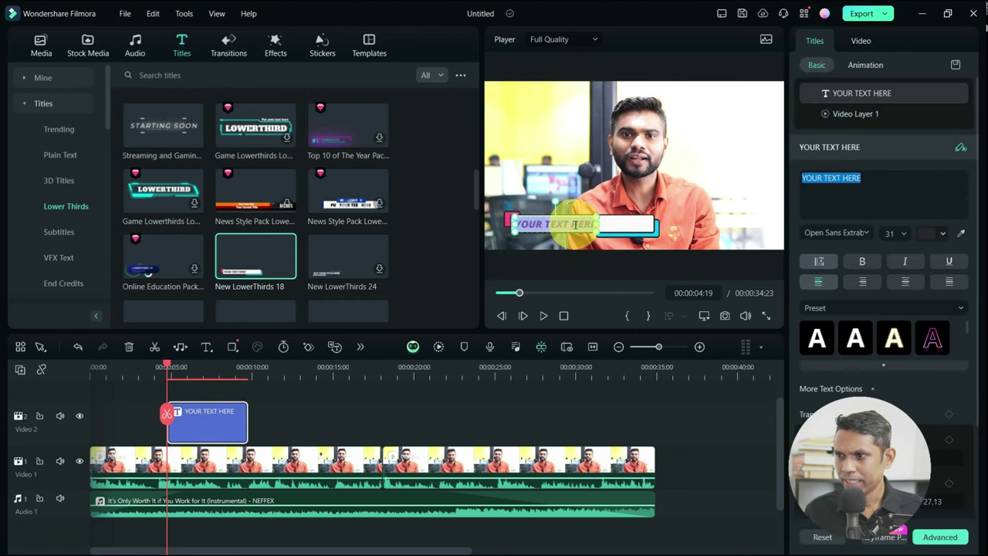
click(866, 183)
key(ctrl+a)
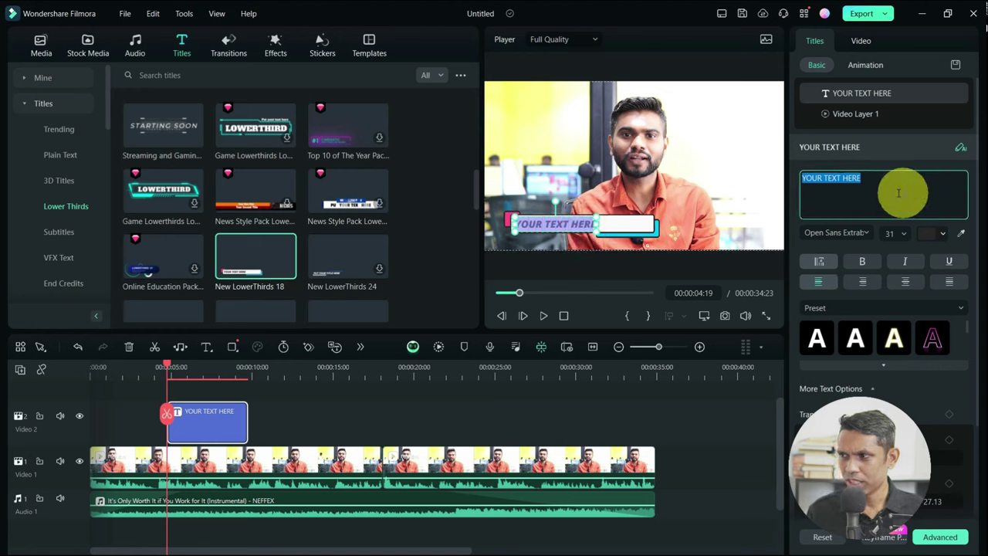
text(AMAR PAL (POWER BI DEVELOPER))
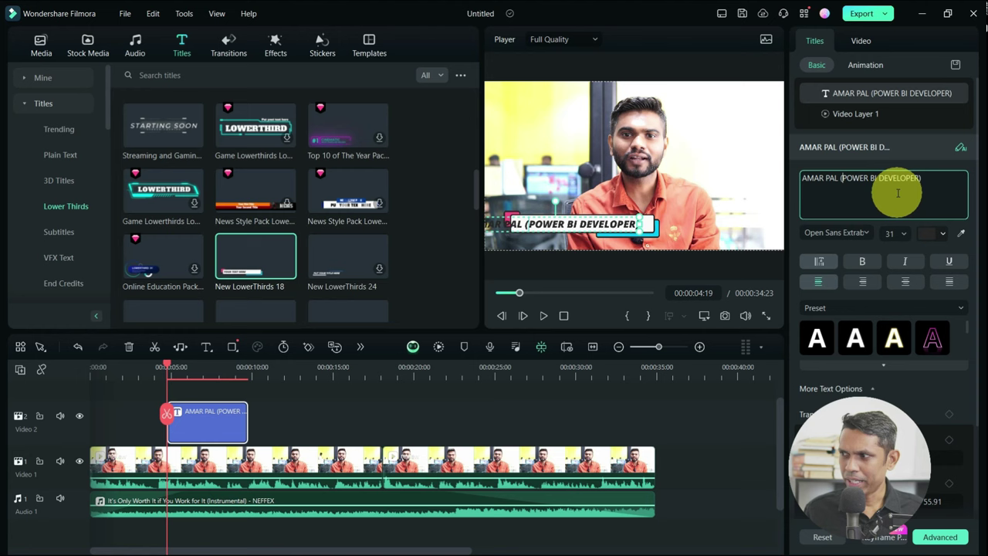
Step: Enlarge the title to about 72.56% scale and shift it so the full name line shows
click(637, 230)
drag(661, 210, 715, 202)
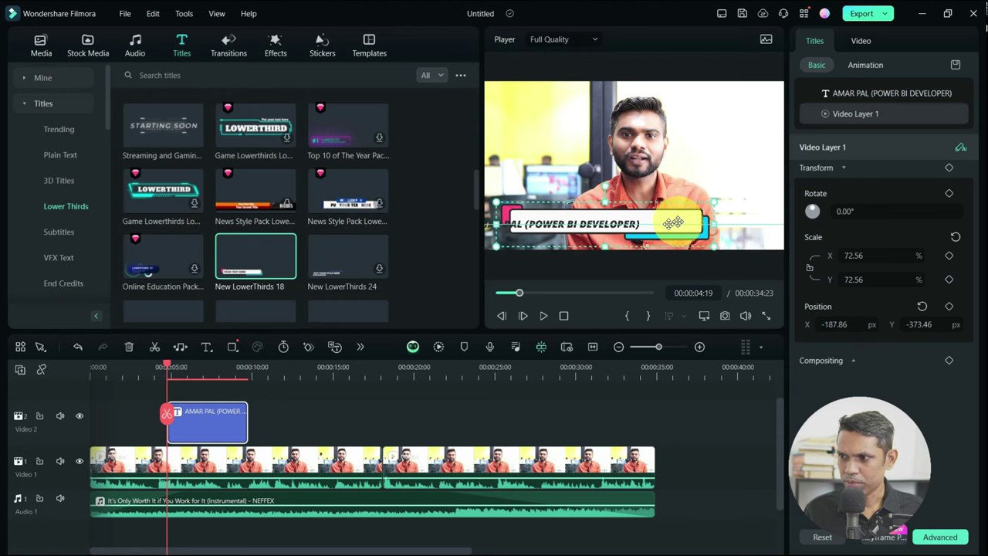
click(620, 226)
drag(613, 221, 638, 232)
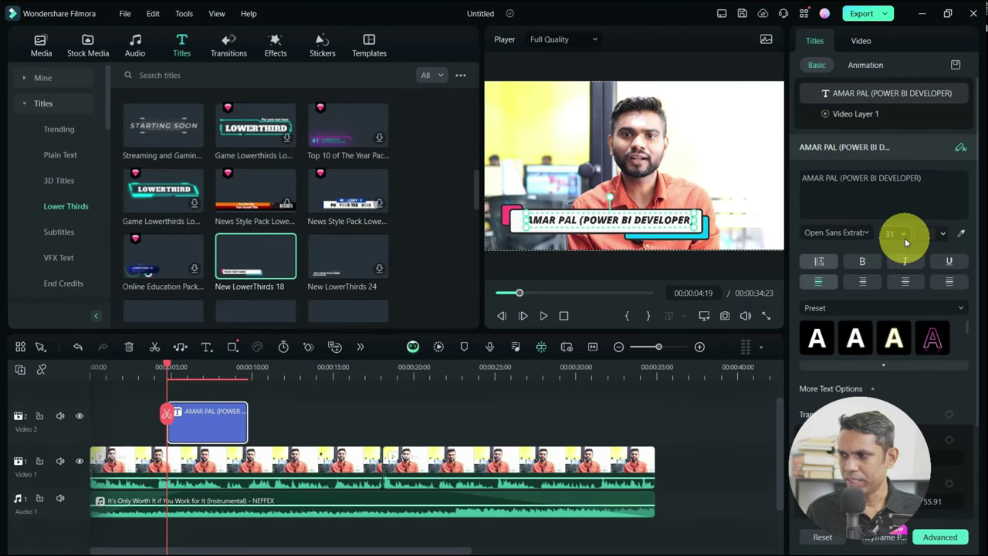
Step: Change the lower-third title font to Open Sans Bold
click(866, 234)
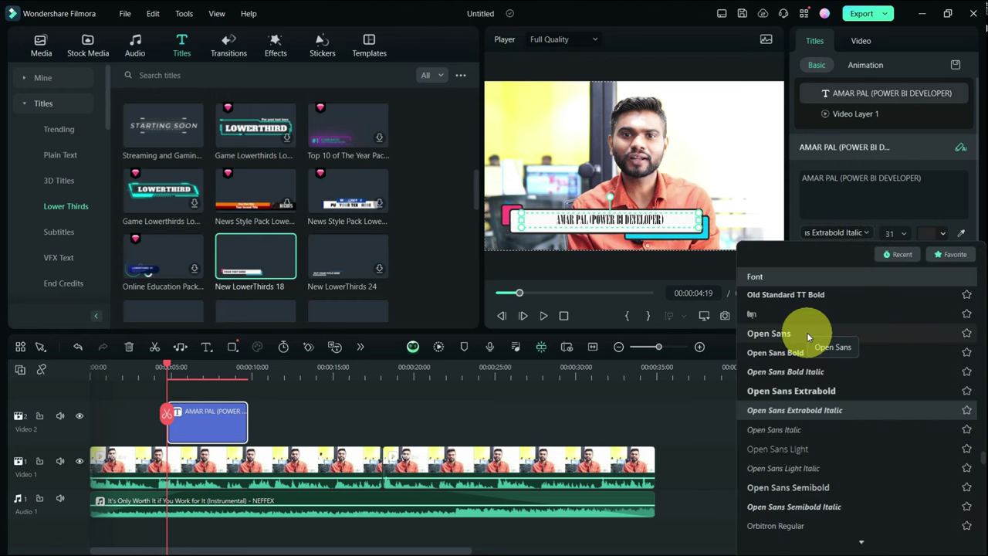
click(805, 354)
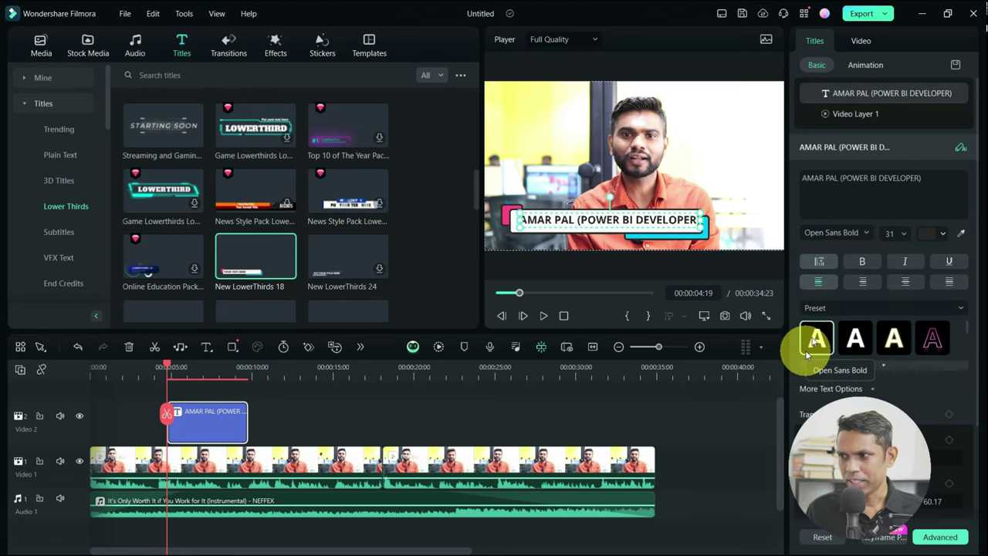
click(721, 220)
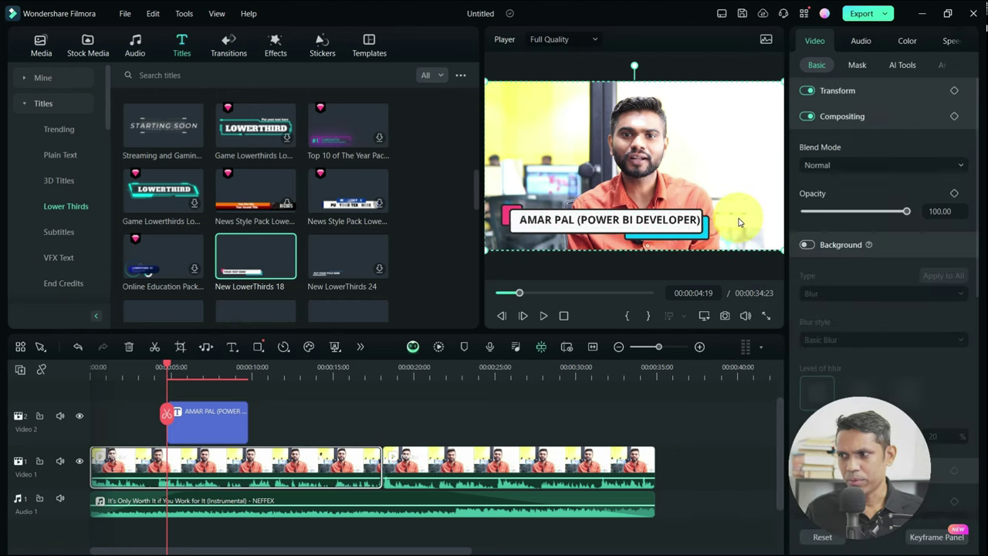
click(656, 223)
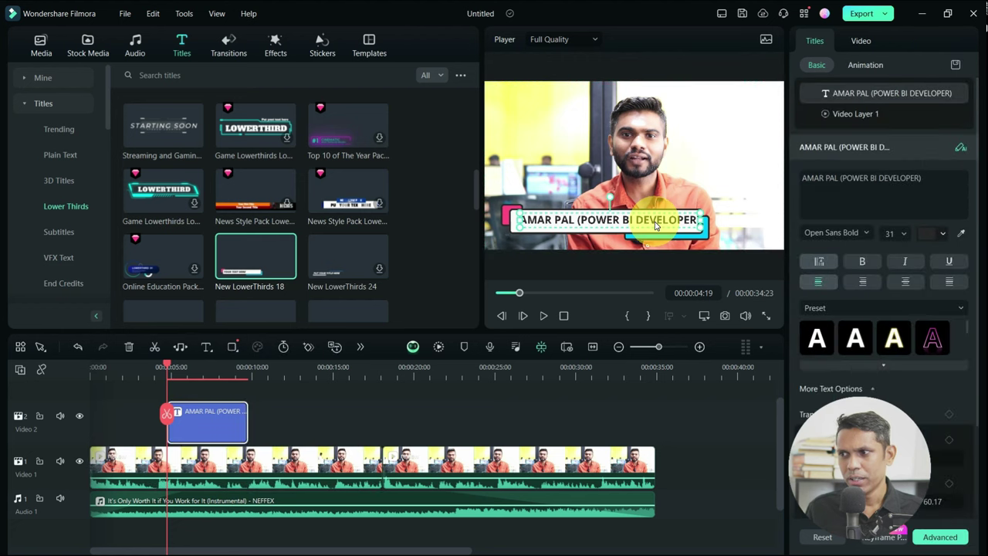
click(162, 371)
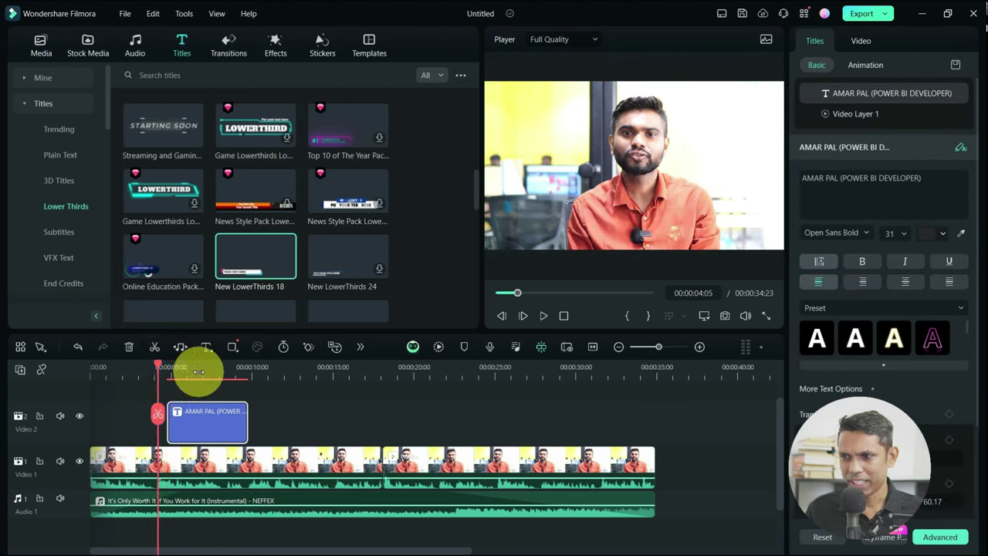
key(space)
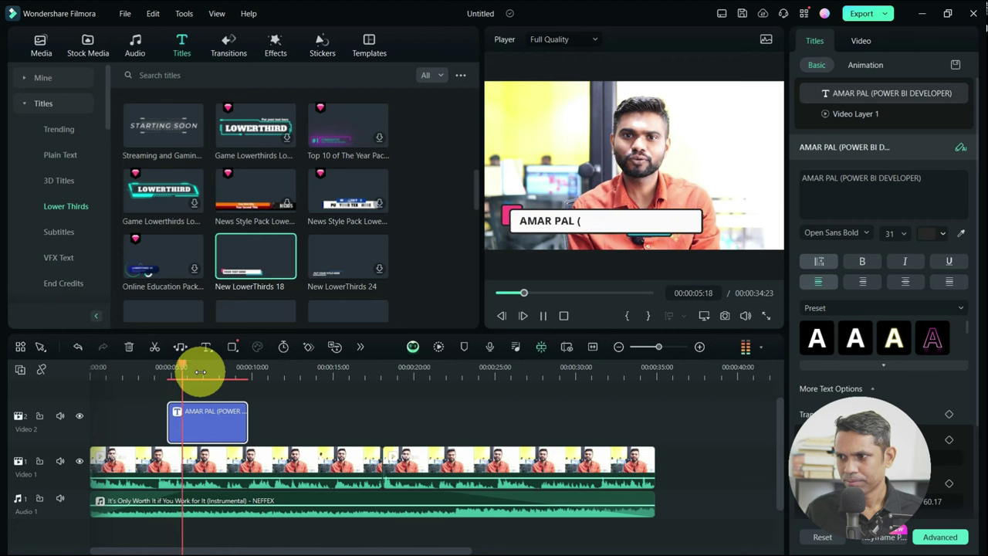
key(space)
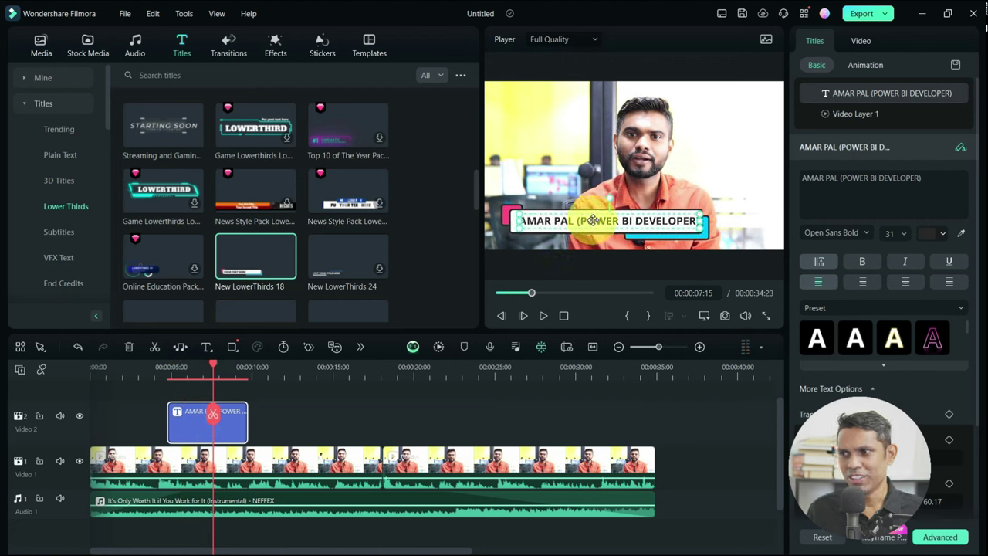
click(317, 407)
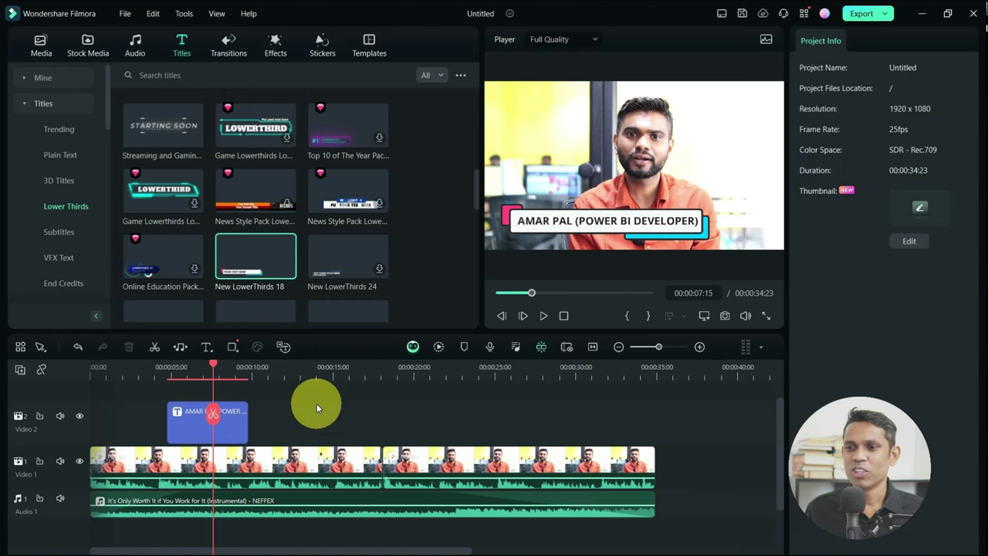
scroll(296, 249, down, 5)
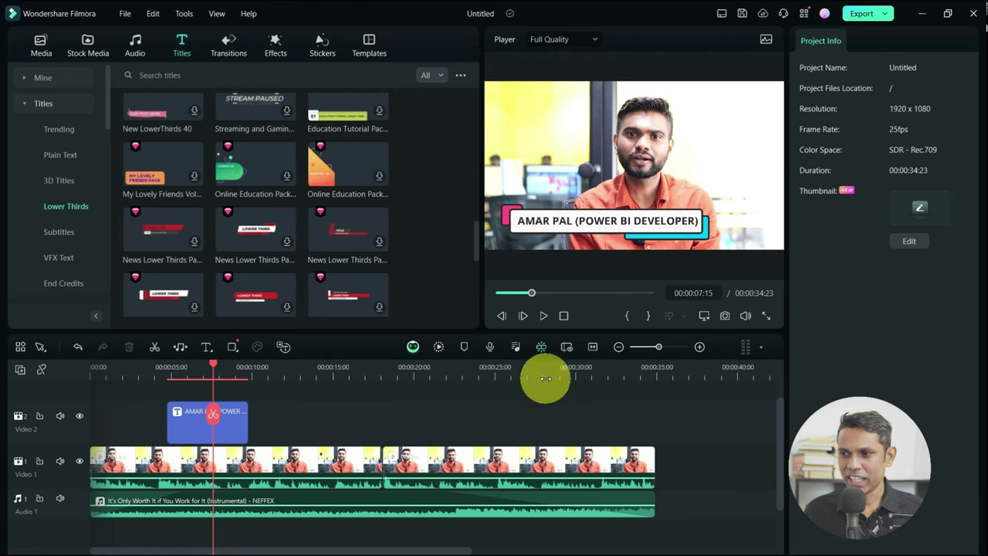
scroll(513, 378, down, 1)
scroll(513, 378, down, 1)
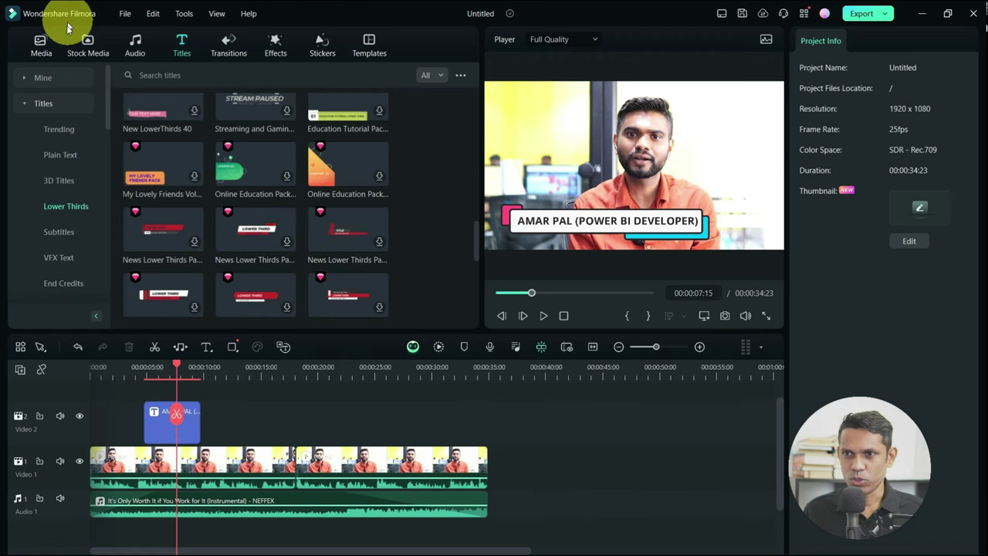
Step: Import the desk-recording clip video_2024-02-14_22-23-51 into the project media
click(40, 51)
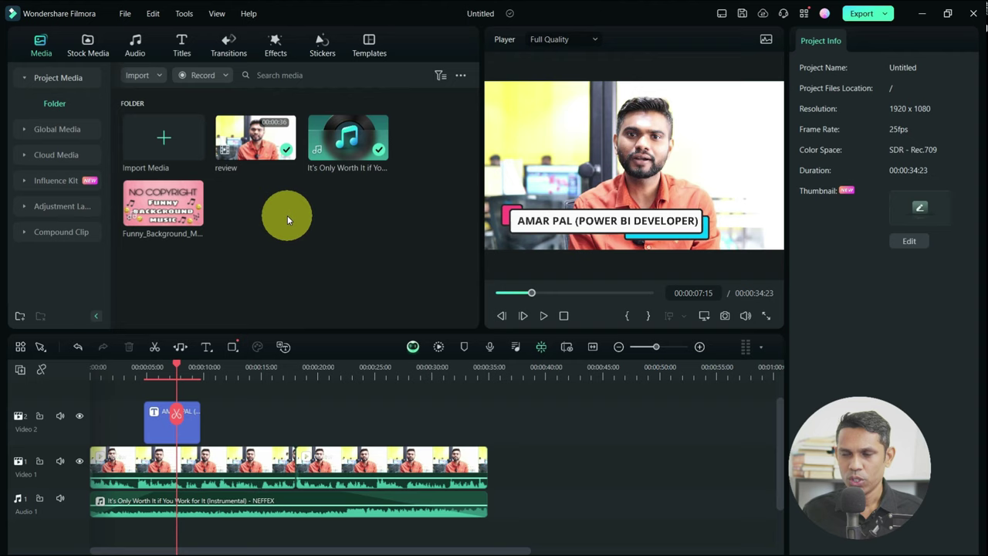
double_click(290, 218)
scroll(386, 220, down, 1)
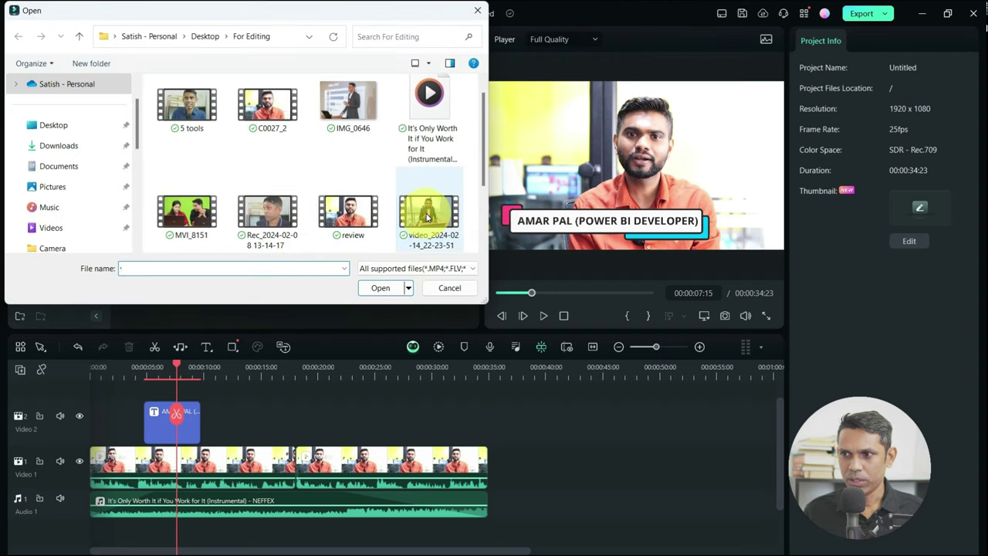
double_click(429, 218)
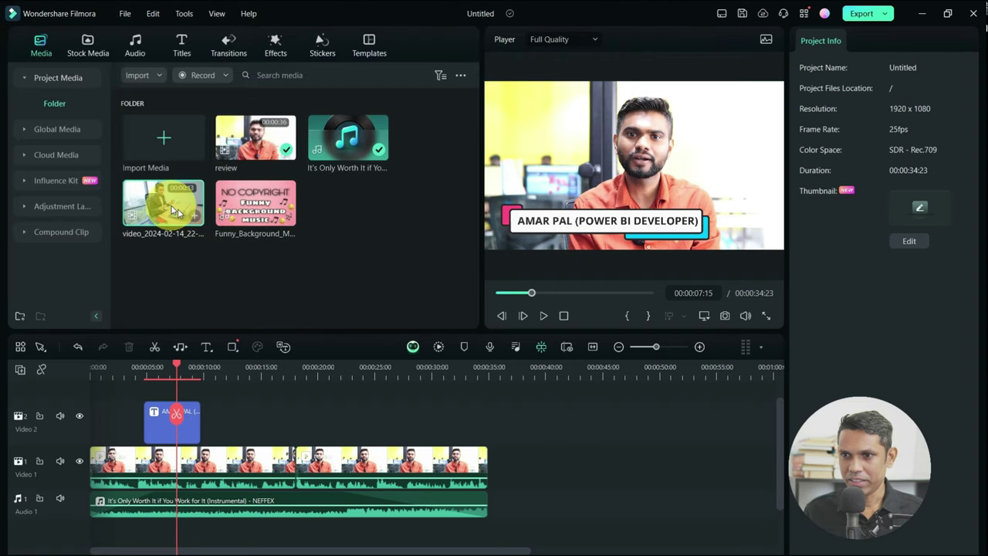
Step: Place the desk clip on Video 1 after the review footage and play across the cut
drag(175, 211, 498, 472)
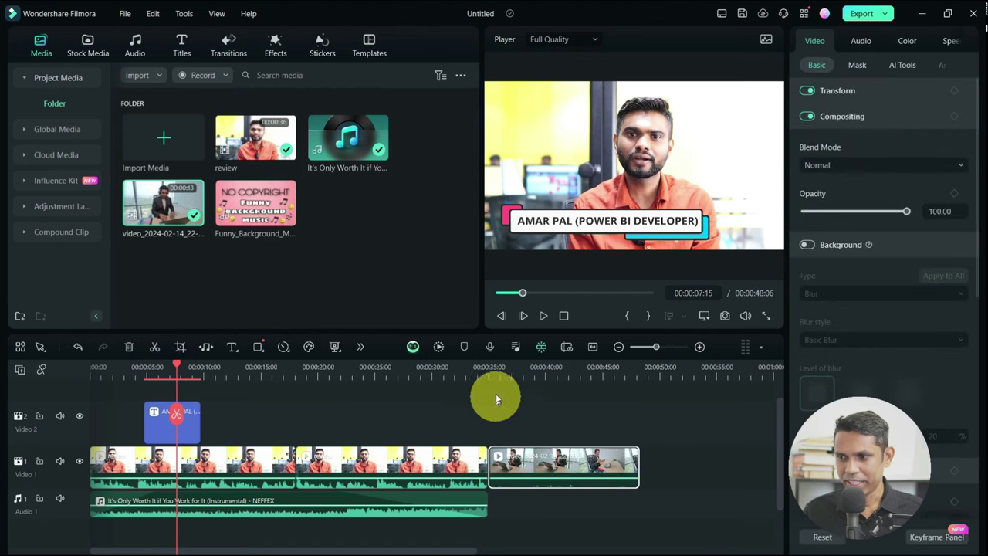
click(476, 366)
scroll(578, 370, up, 3)
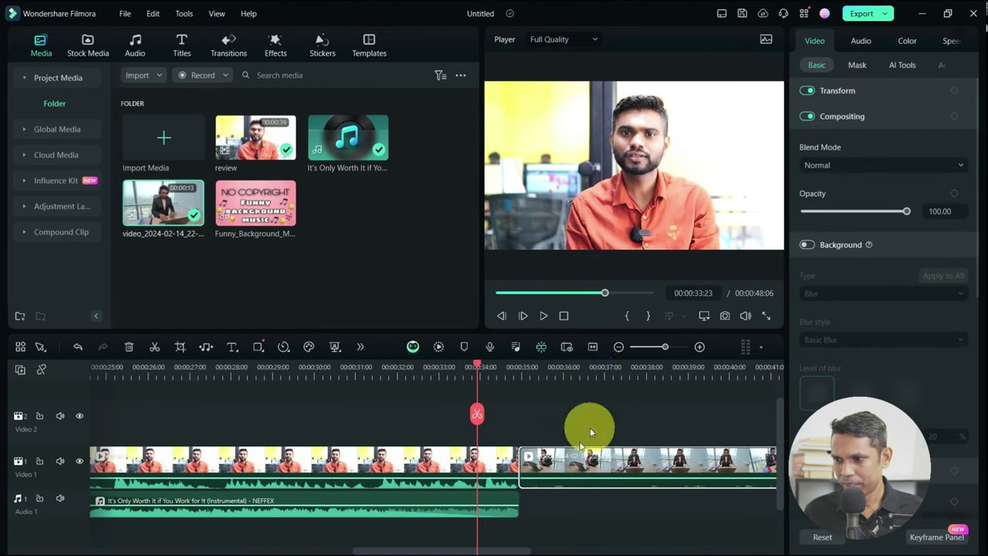
click(527, 366)
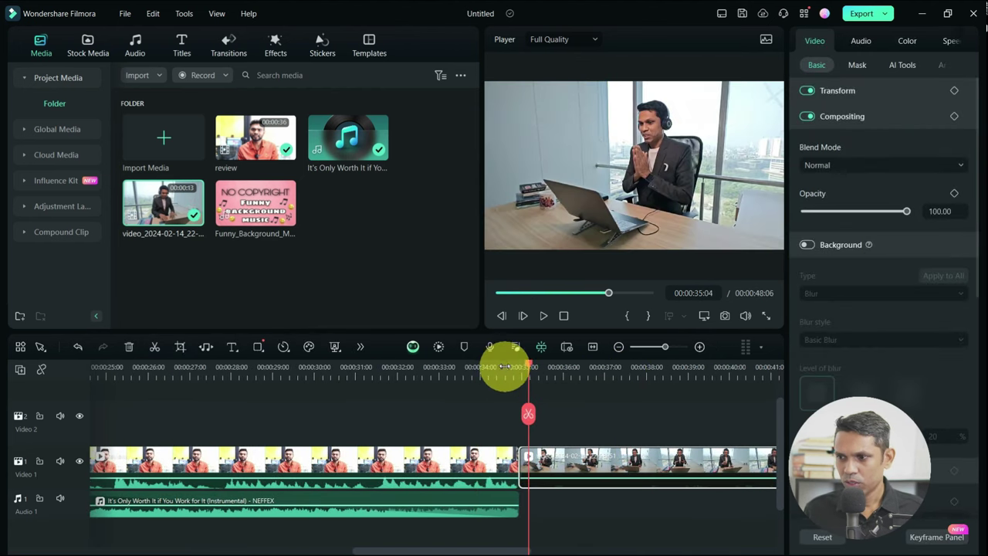
click(504, 365)
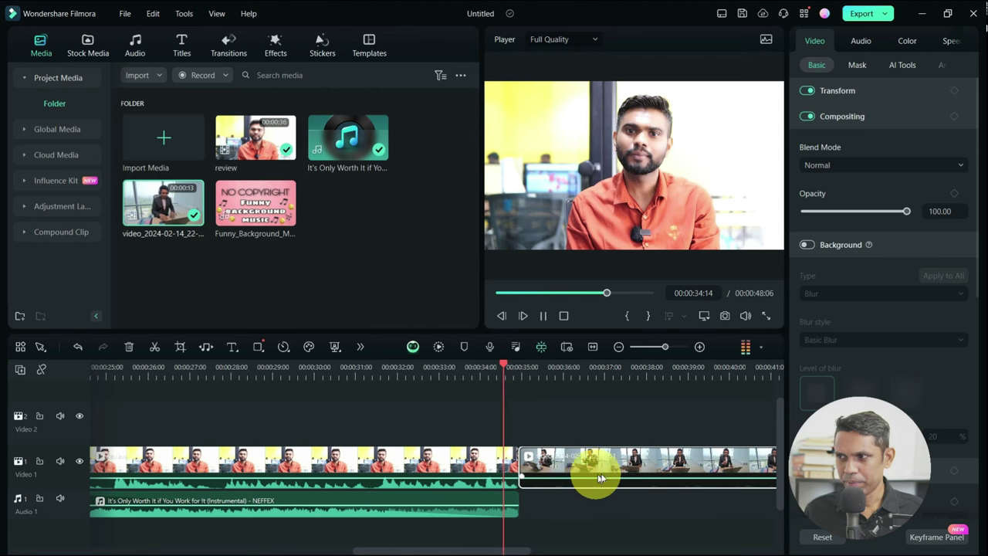
key(space)
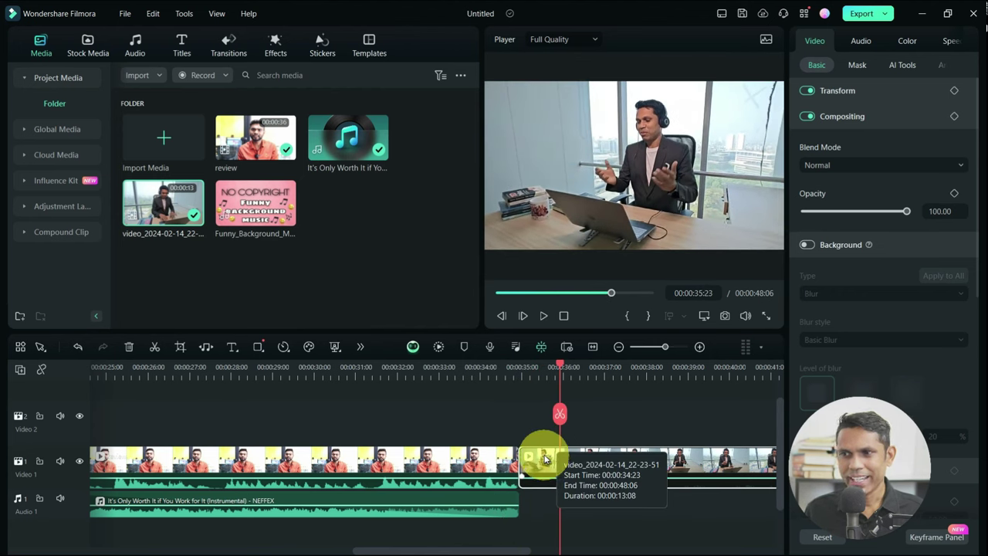
Step: Drop the Box Turn 1 transition between the review and desk clips and preview it
click(227, 43)
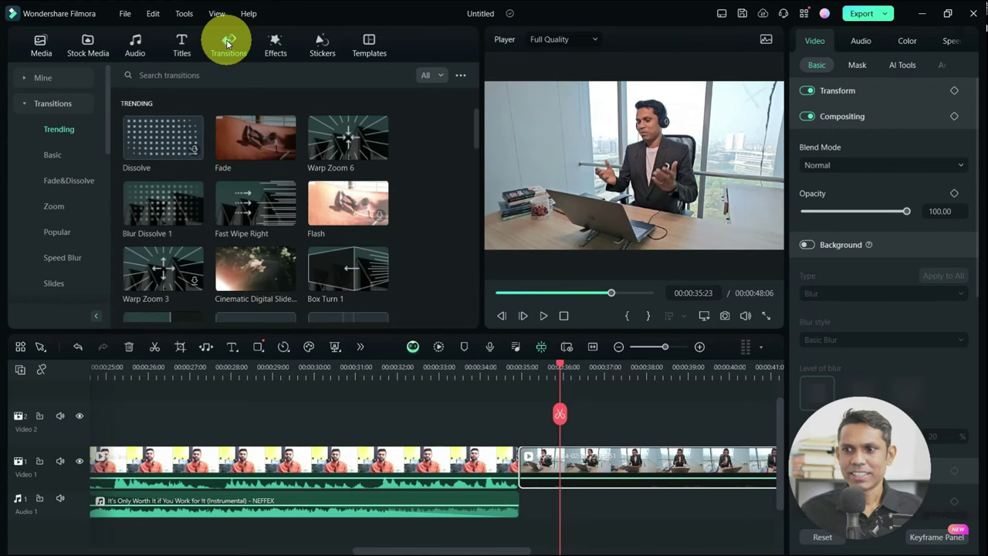
scroll(234, 212, down, 3)
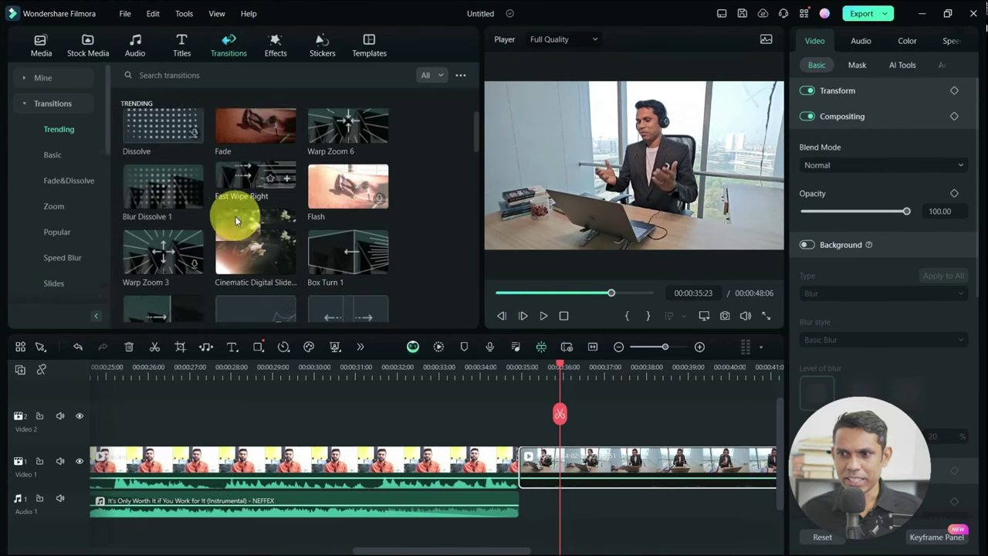
drag(347, 151, 523, 464)
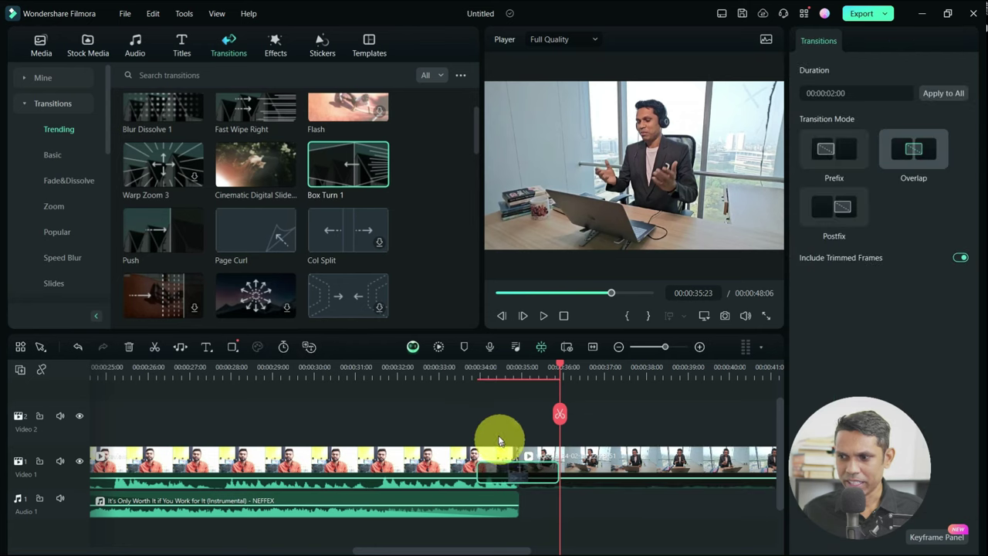
click(463, 367)
key(space)
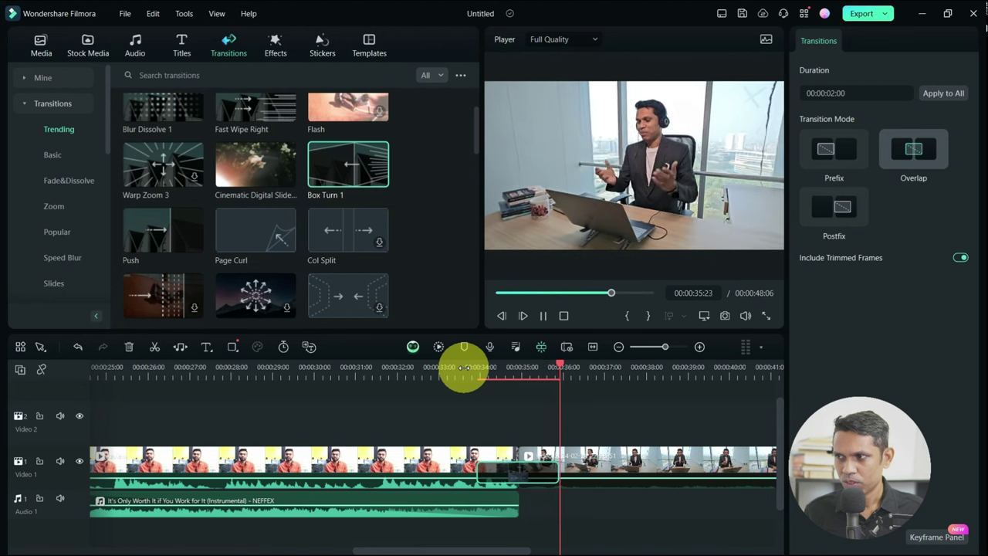
key(space)
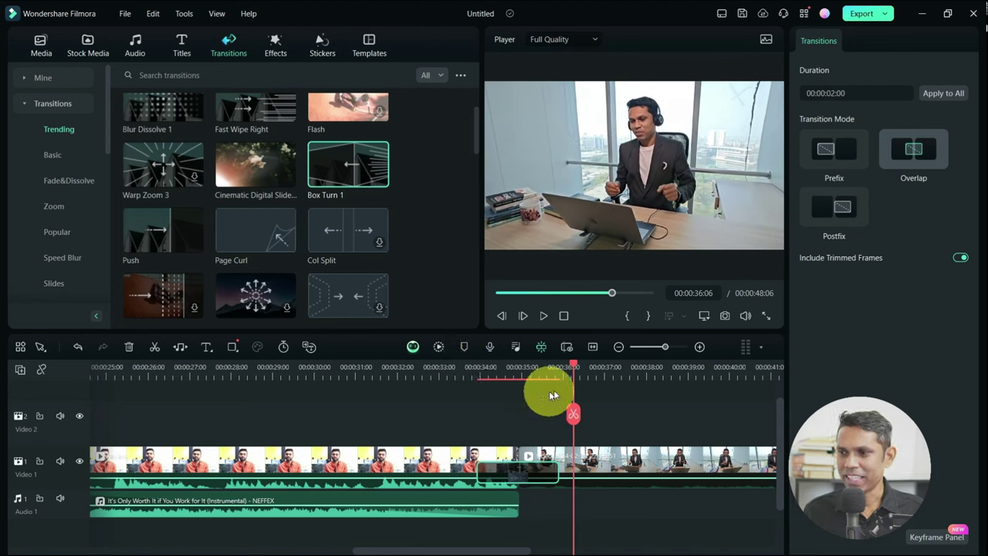
scroll(561, 371, down, 1)
scroll(561, 372, down, 2)
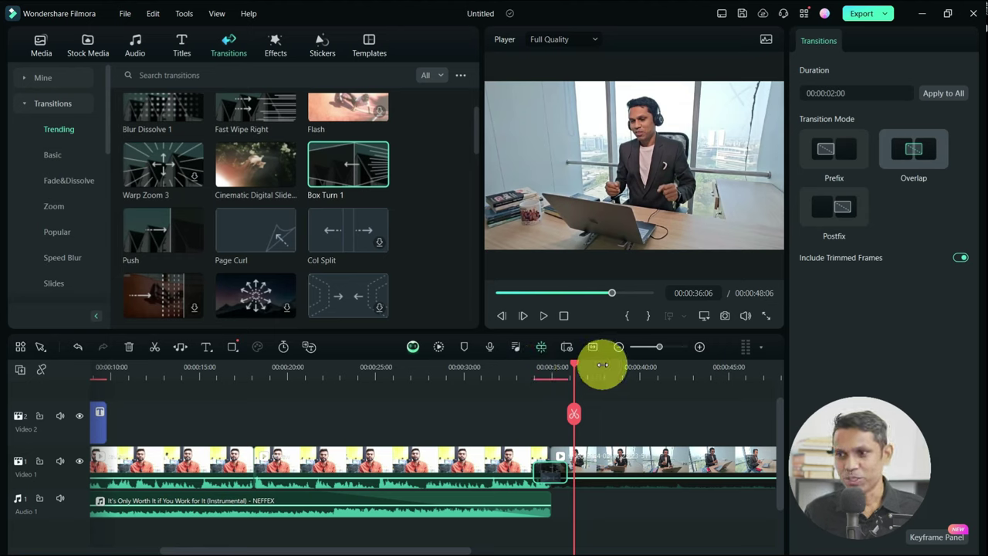
Step: Apply the B&W Film effect to the desk clip, then delete it to restore colour
click(275, 46)
scroll(262, 210, down, 4)
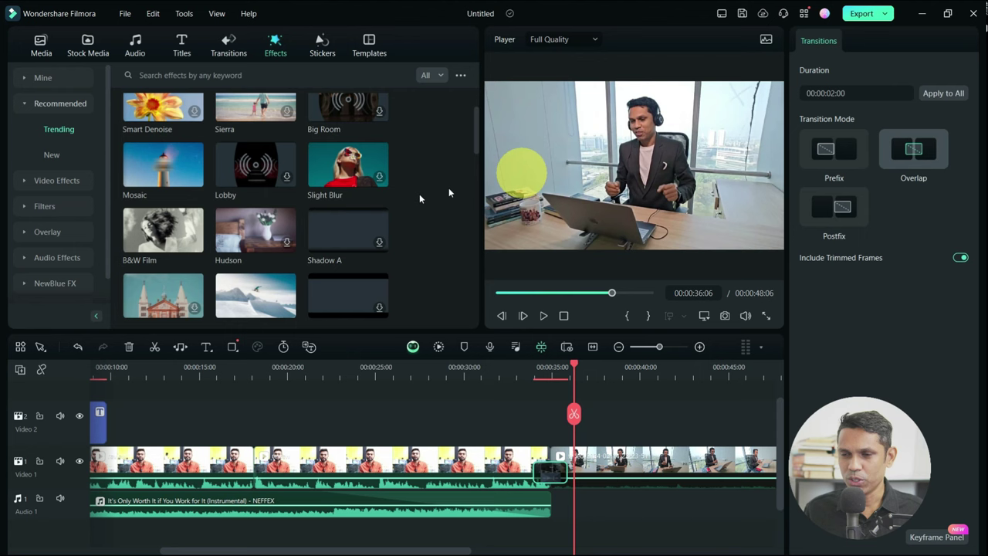
drag(164, 233, 621, 474)
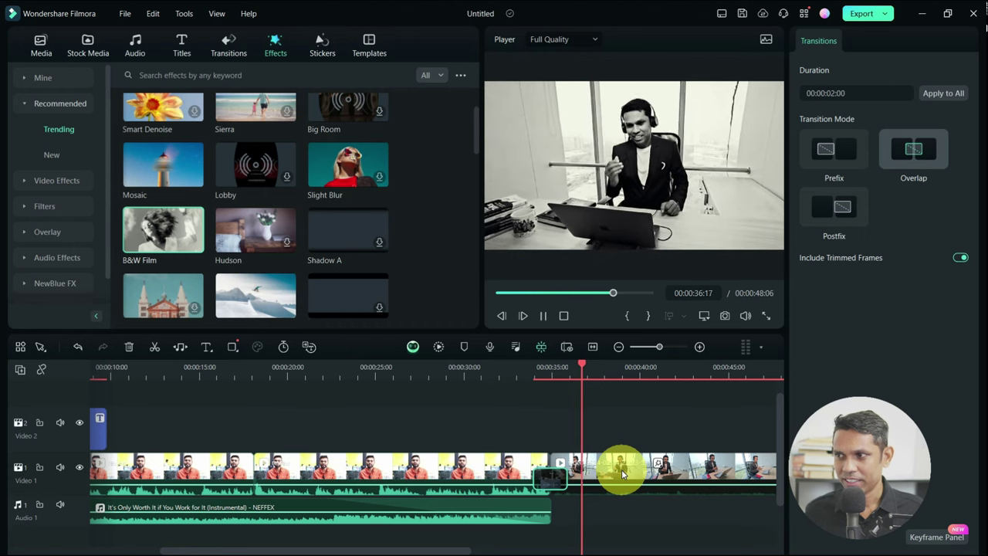
key(space)
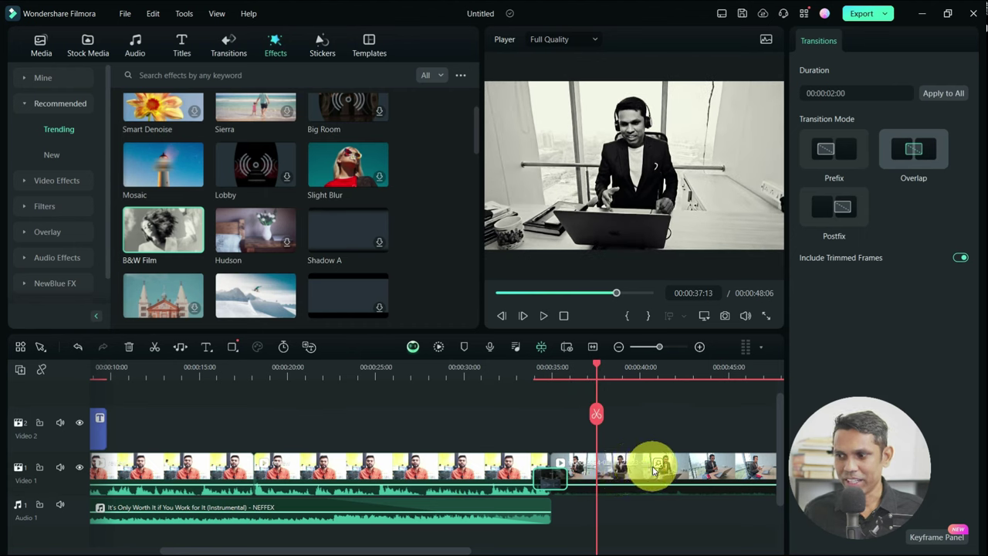
click(659, 467)
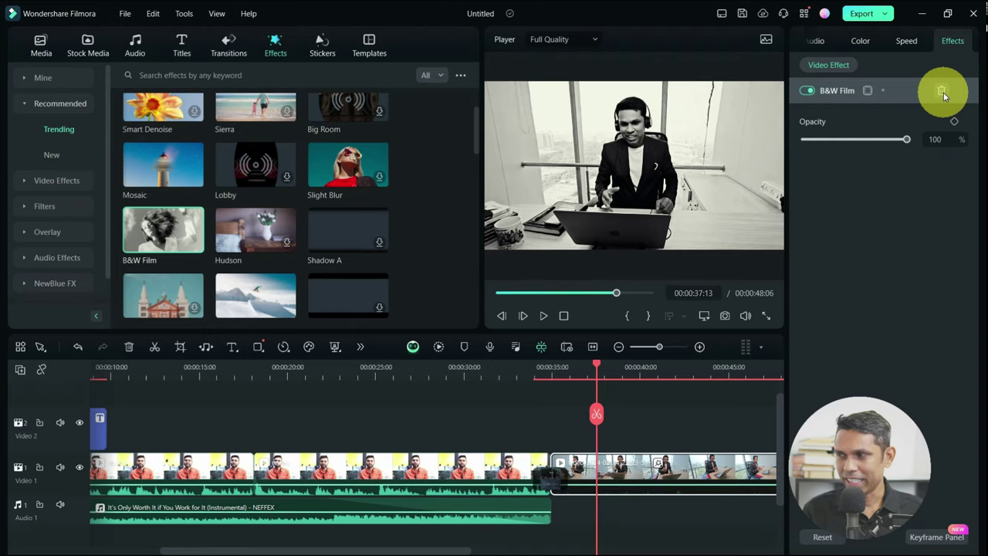
click(942, 92)
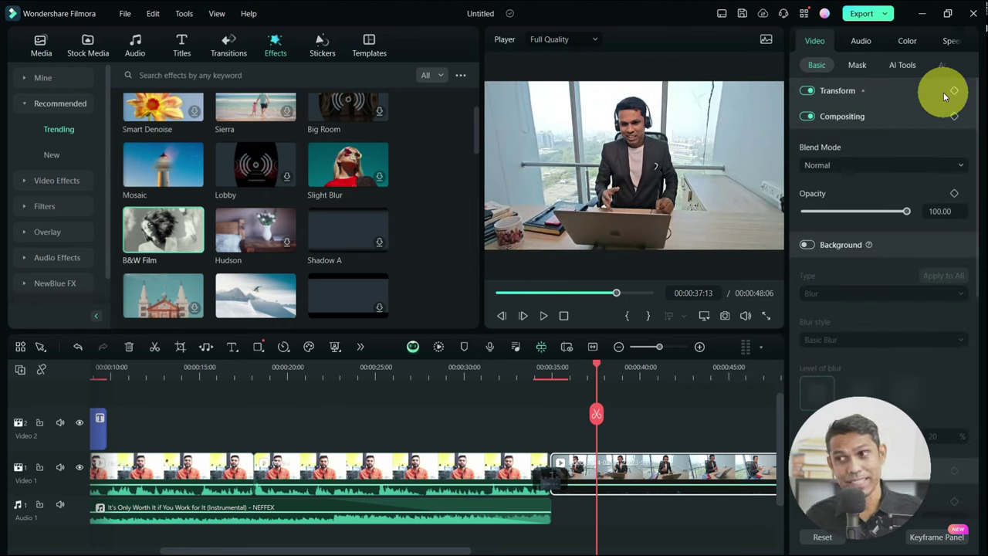
Step: Open the Stickers library and browse the sticker grid
click(319, 53)
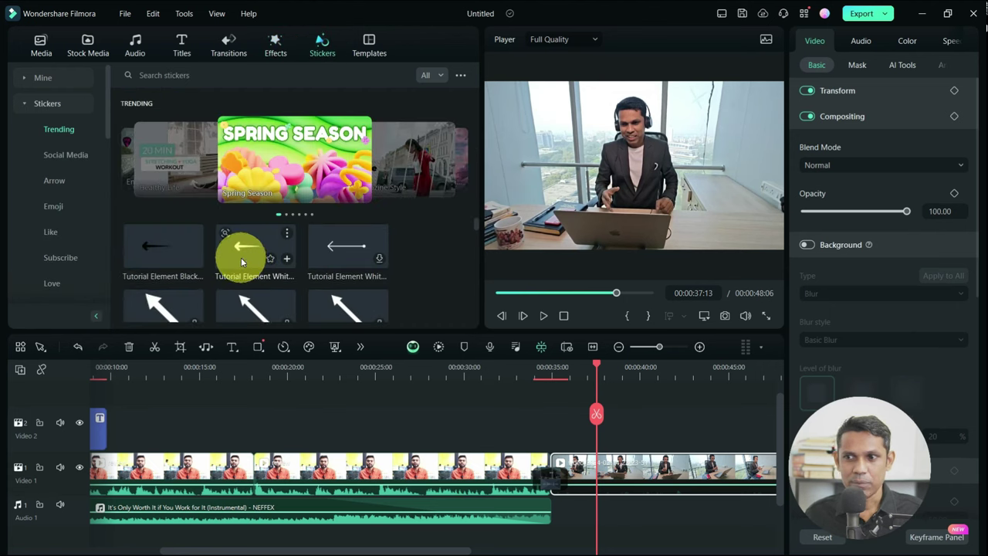
scroll(241, 259, down, 3)
scroll(240, 257, down, 3)
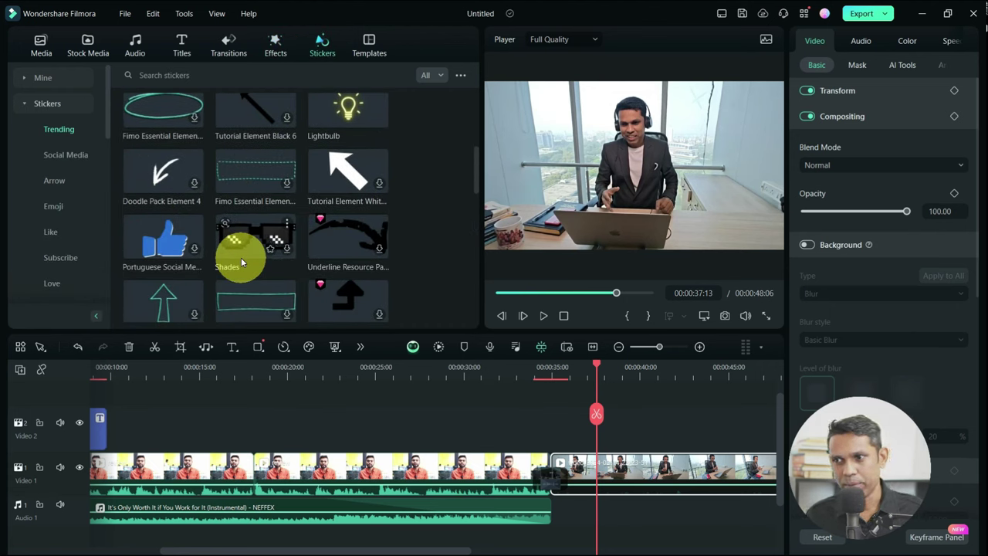
scroll(254, 247, up, 2)
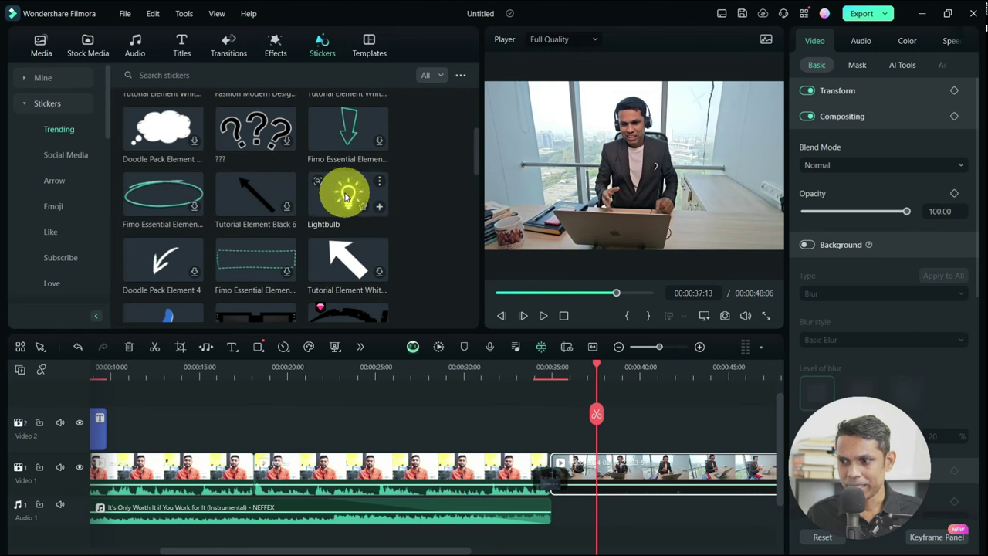
Step: Put a Lightbulb sticker on Video 2, shrink it into the top-right corner, and preview
drag(346, 197, 617, 455)
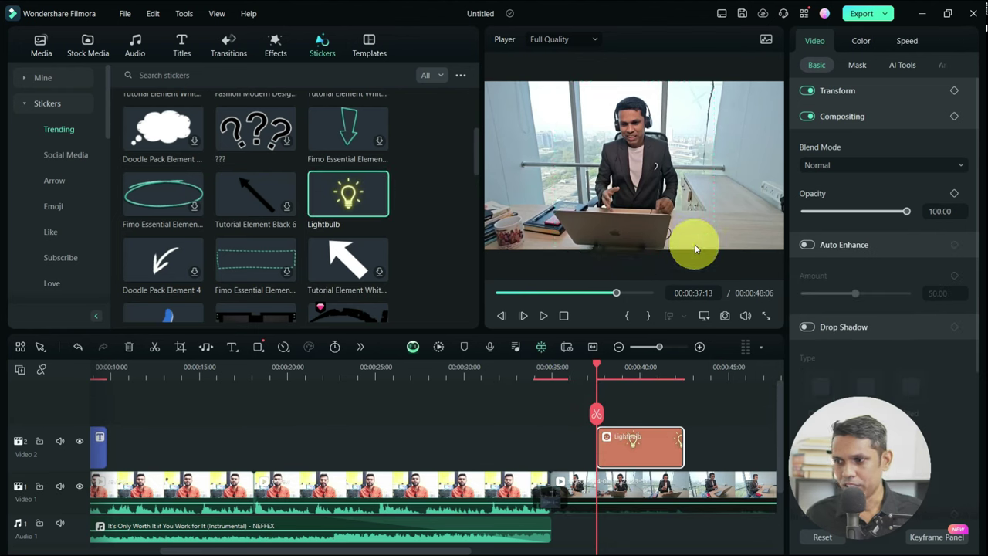
key(space)
click(679, 214)
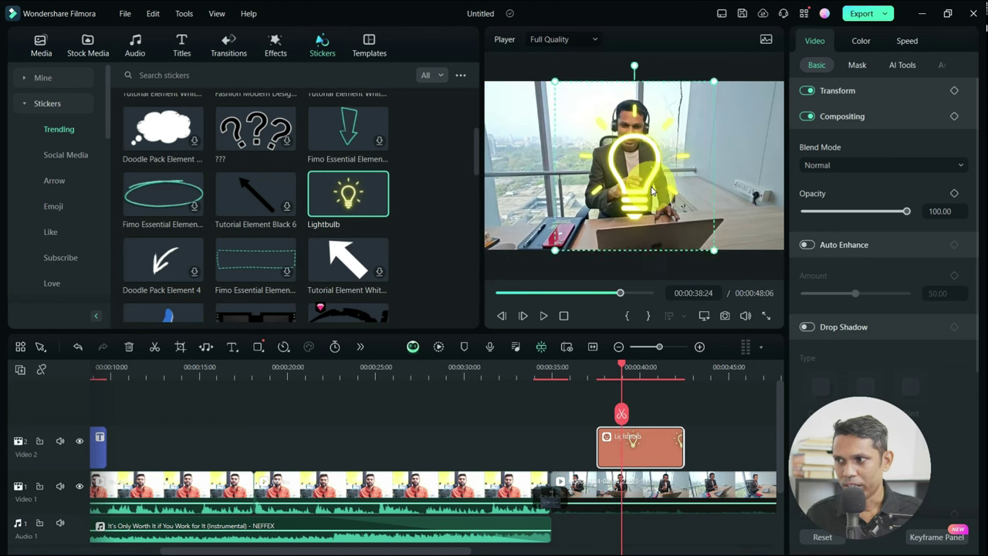
drag(712, 82, 741, 139)
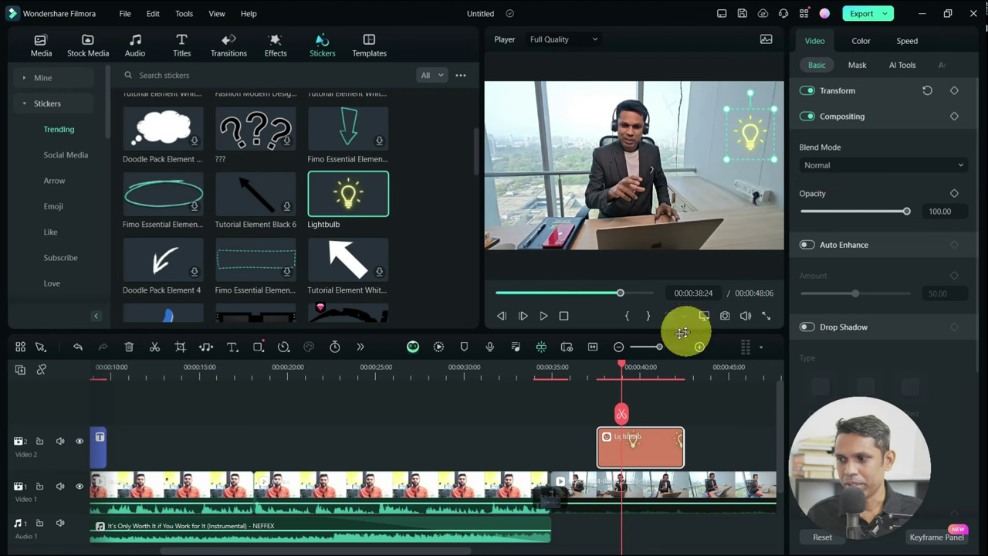
click(599, 369)
key(space)
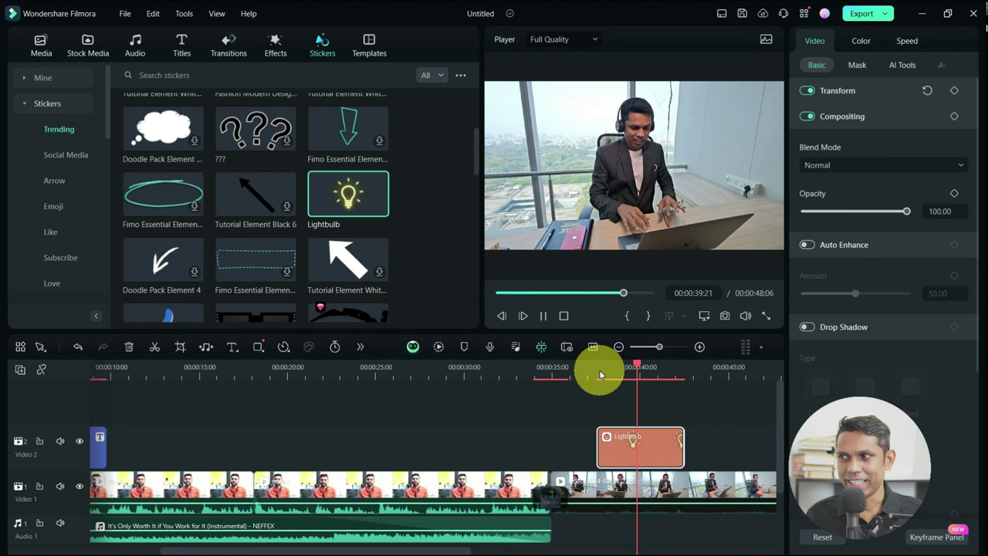
key(space)
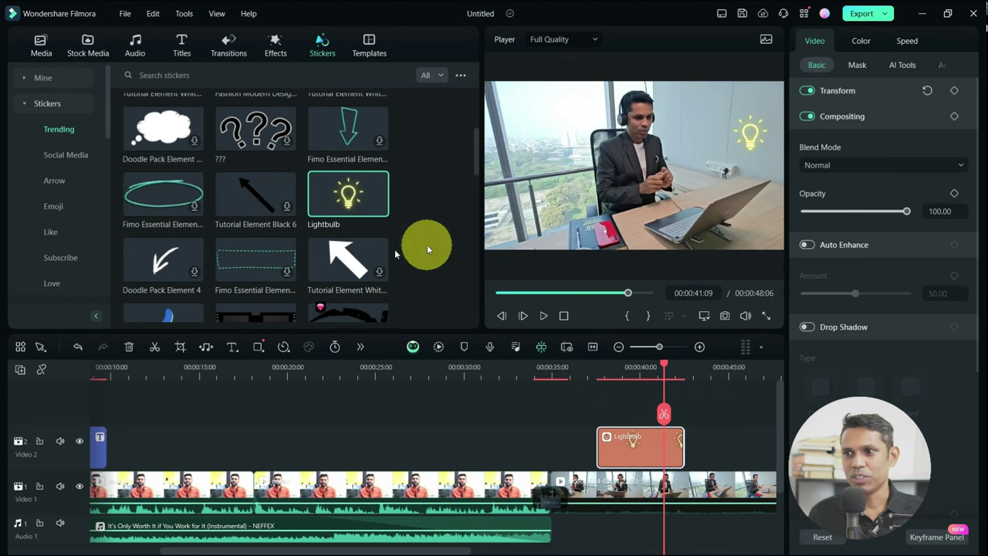
scroll(352, 244, down, 5)
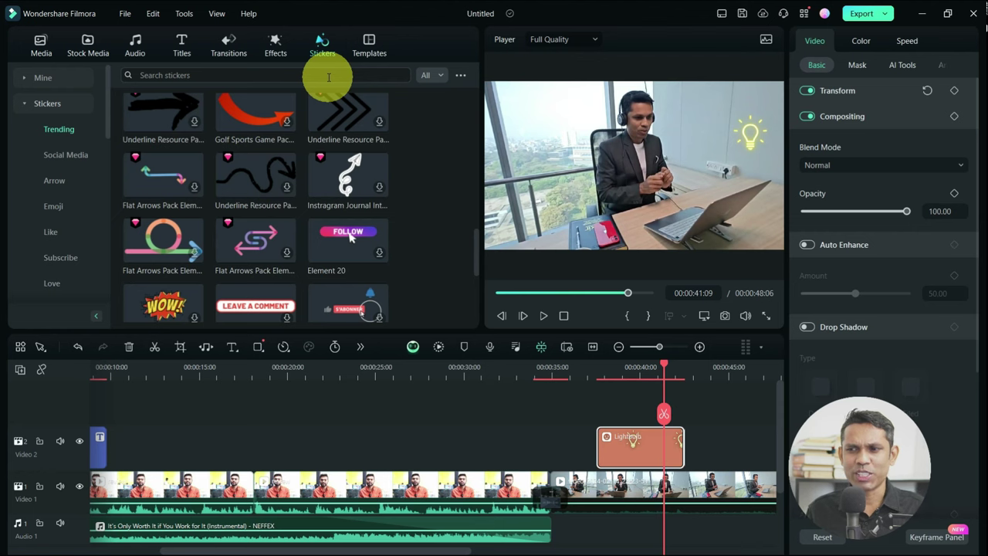
Step: Add the Element 06 'LEAVE A COMMENT' sticker after Lightbulb as a small lower-left banner
scroll(255, 213, down, 3)
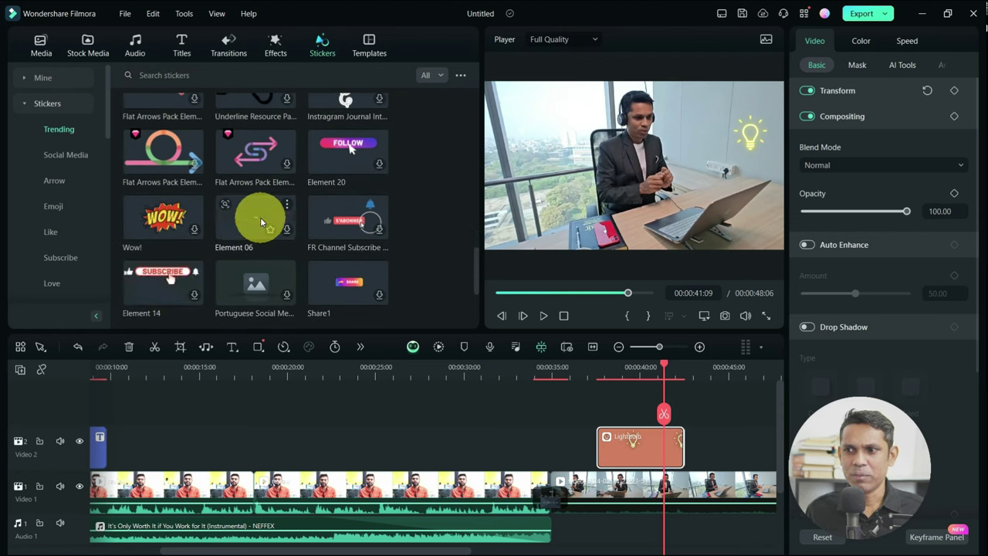
drag(236, 221, 710, 458)
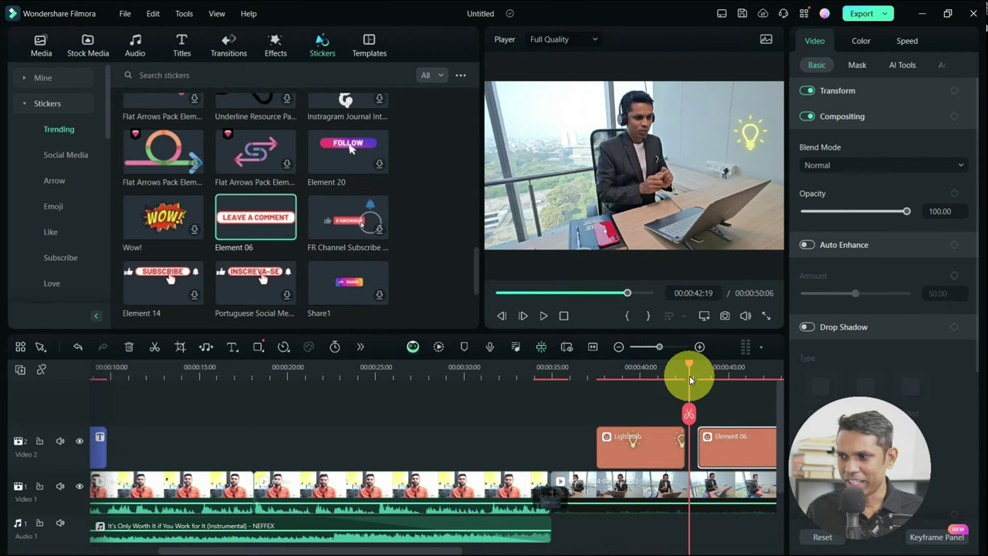
key(space)
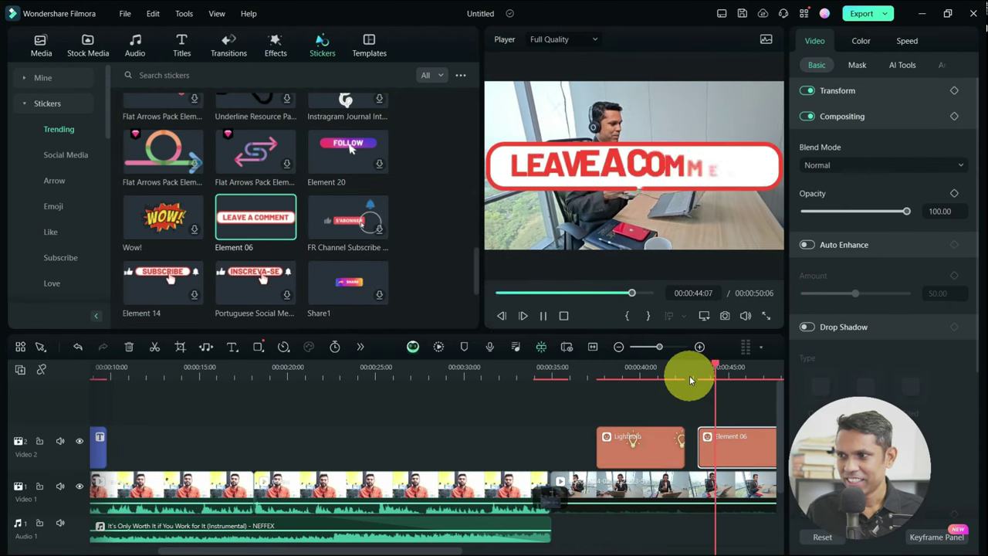
key(space)
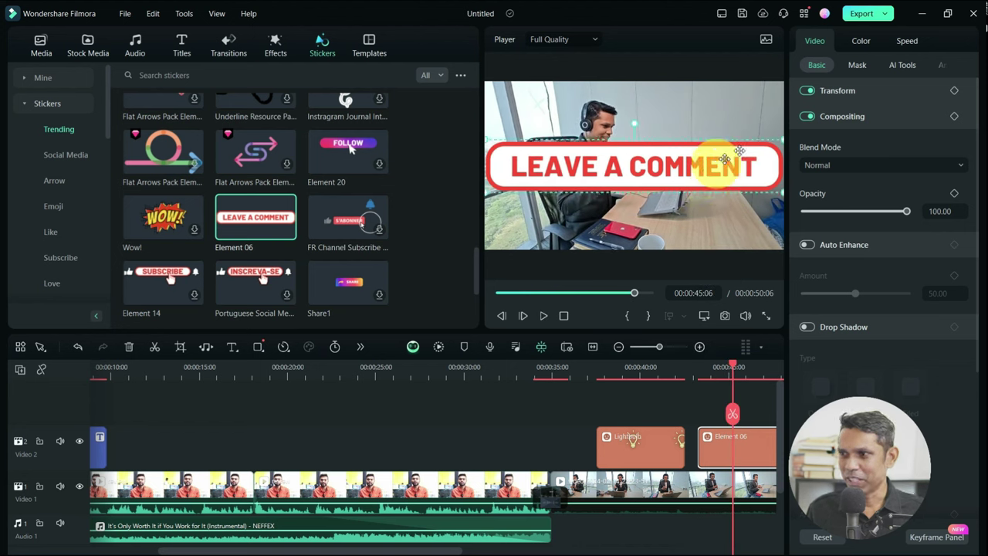
click(710, 159)
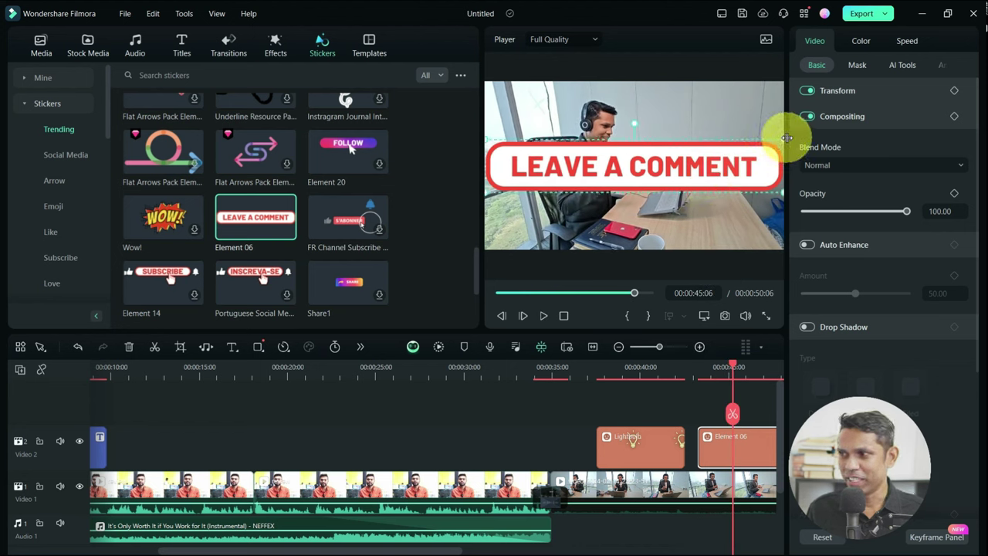
drag(782, 140, 622, 232)
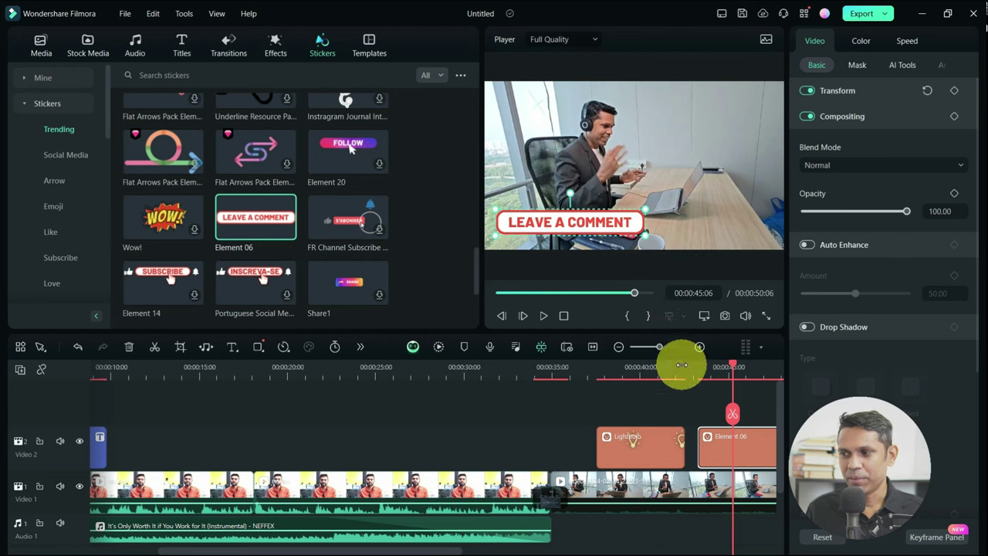
Step: Snap the Element 06 sticker against Lightbulb and trim it to end at 00:00:48:06
scroll(578, 368, down, 2)
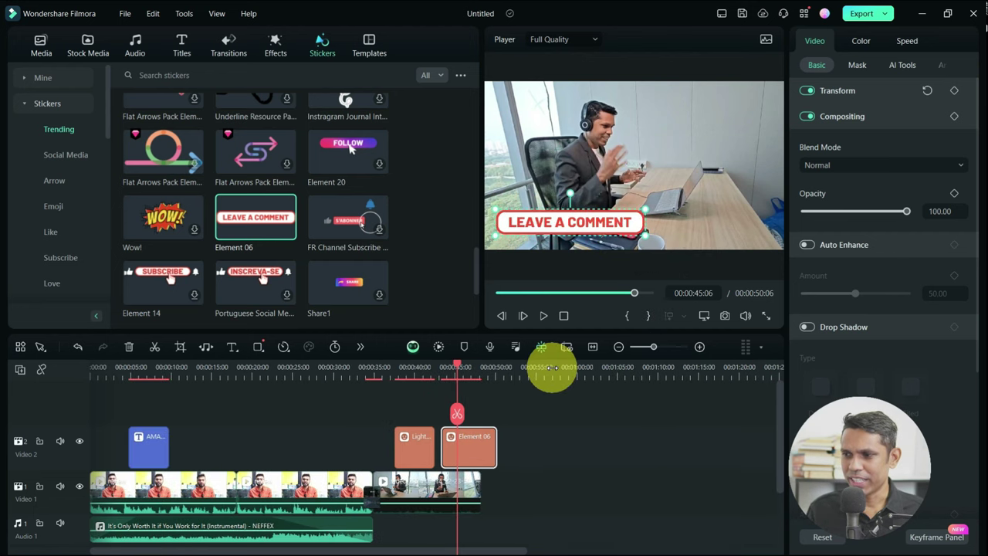
drag(470, 446, 461, 442)
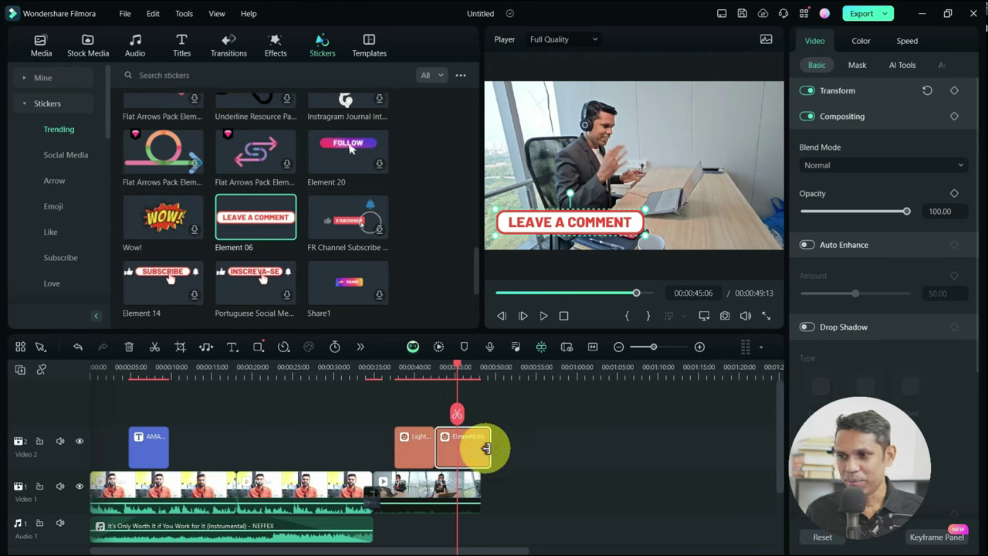
drag(489, 450, 480, 447)
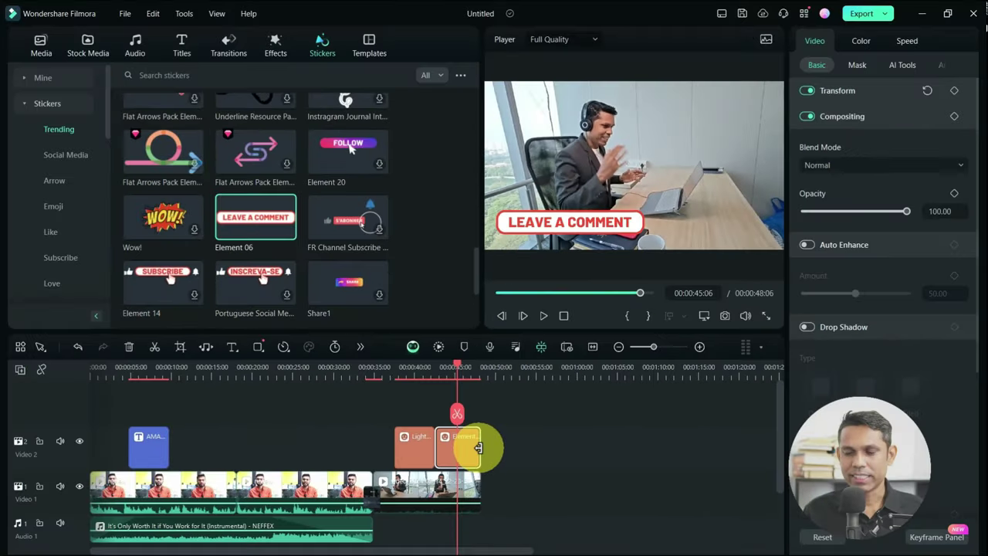
Step: Replay from the start of the office clip and select it to show its properties
click(367, 49)
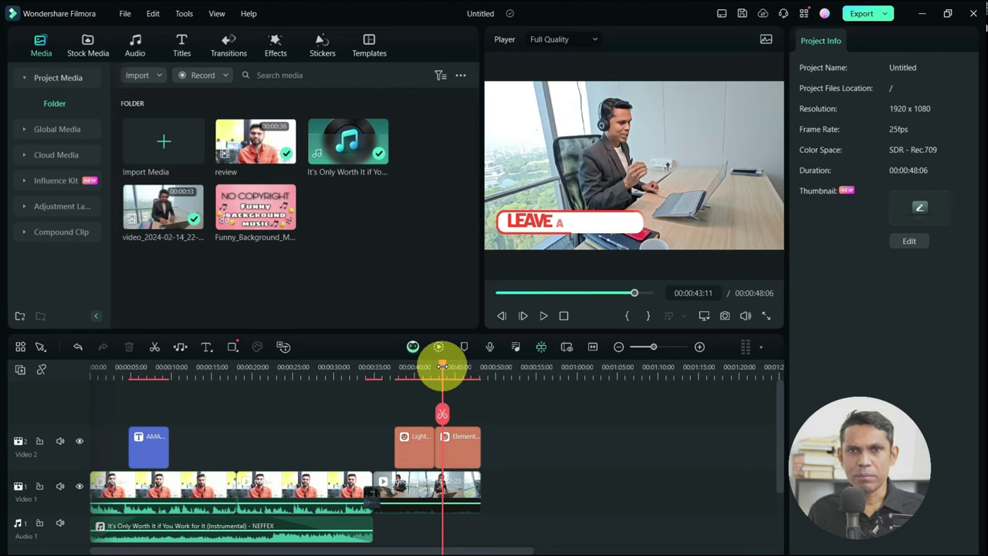
click(385, 367)
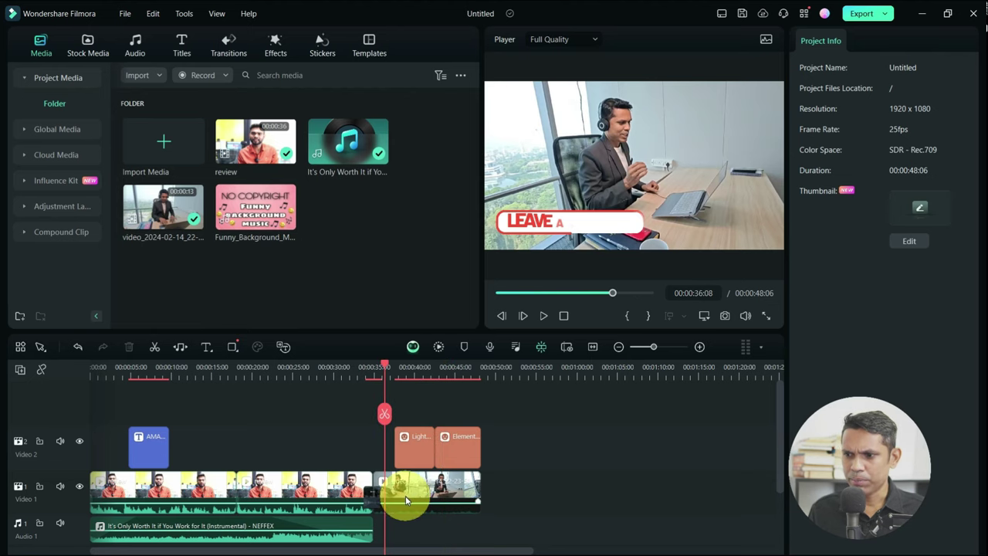
key(space)
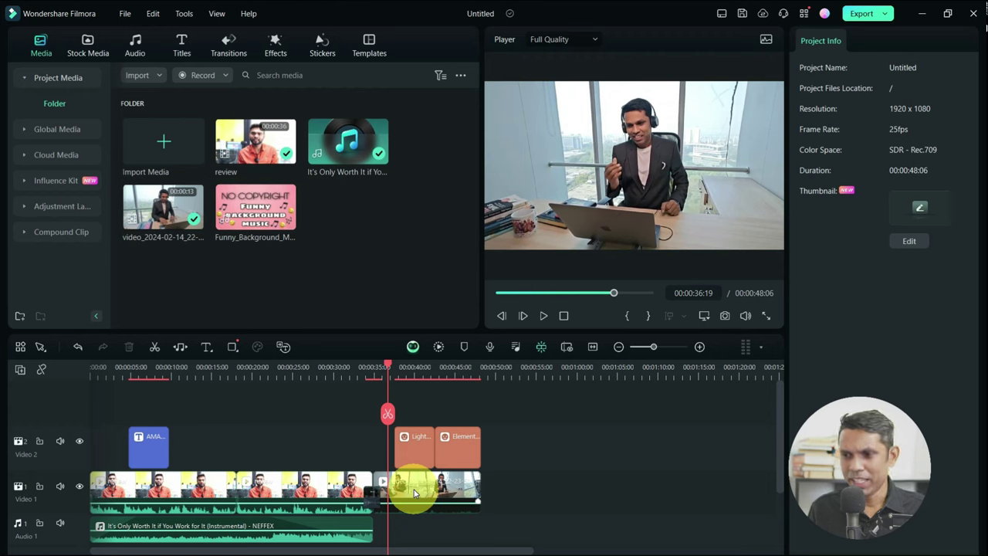
click(415, 492)
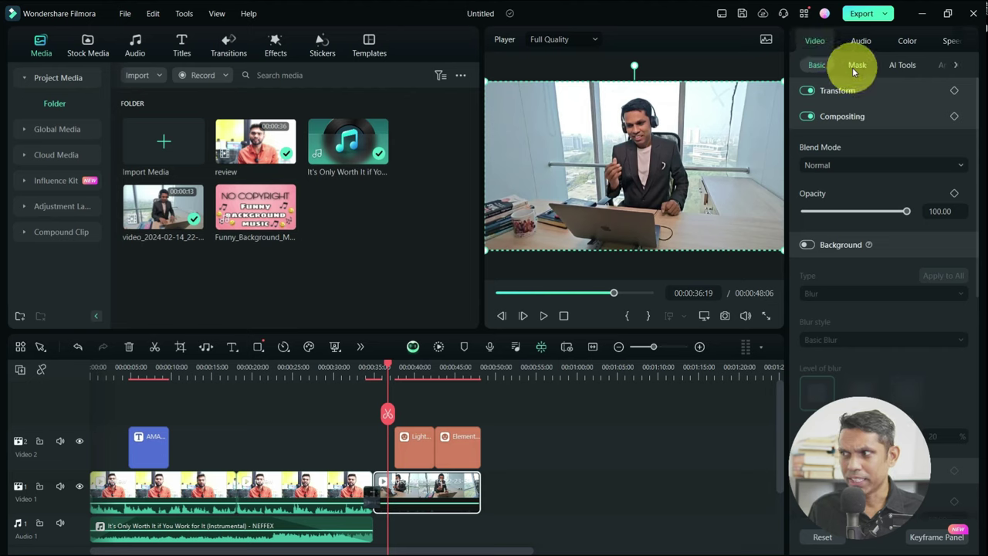
Step: Speed the office clip to about 2.95x, preview, then settle on a uniform 1.45x
click(863, 43)
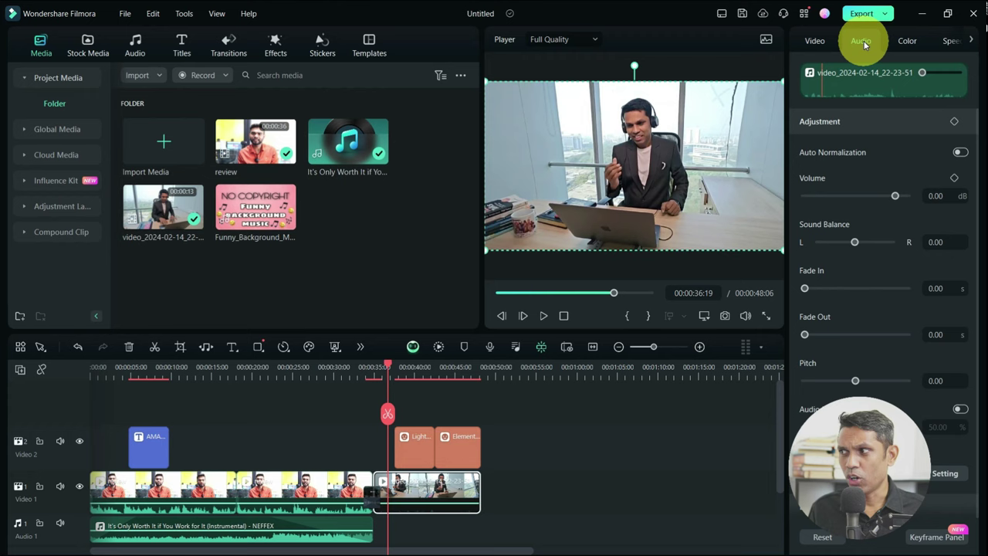
click(902, 42)
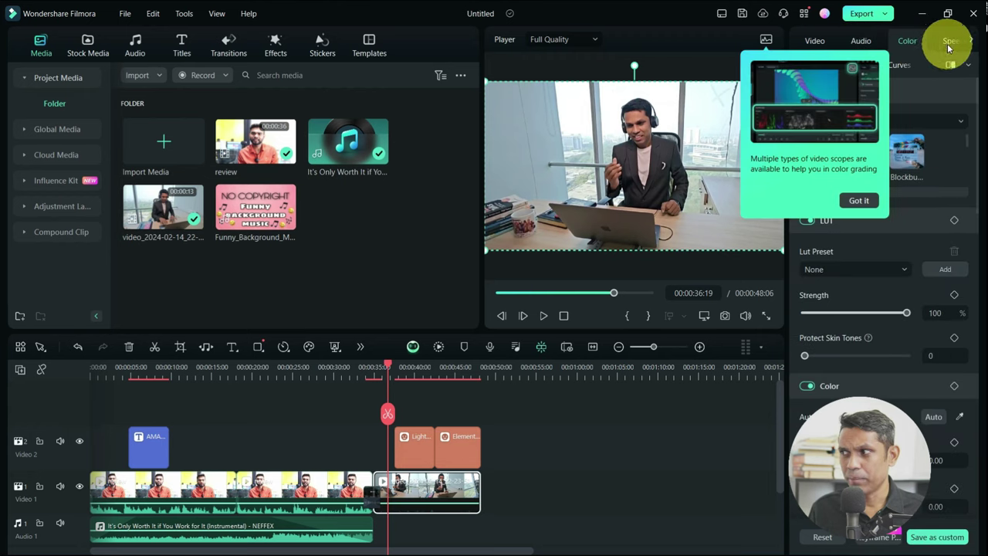
click(948, 43)
click(857, 202)
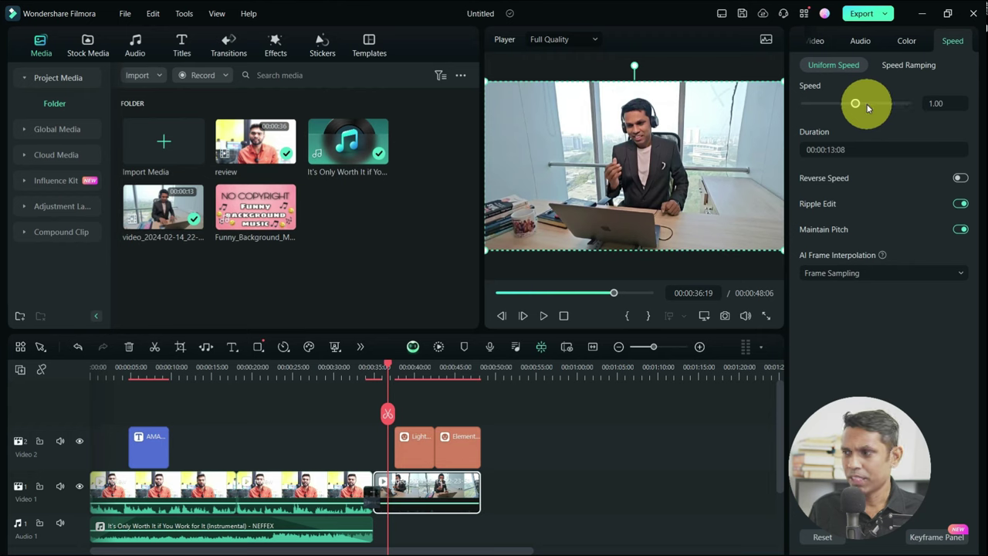
drag(856, 104, 868, 103)
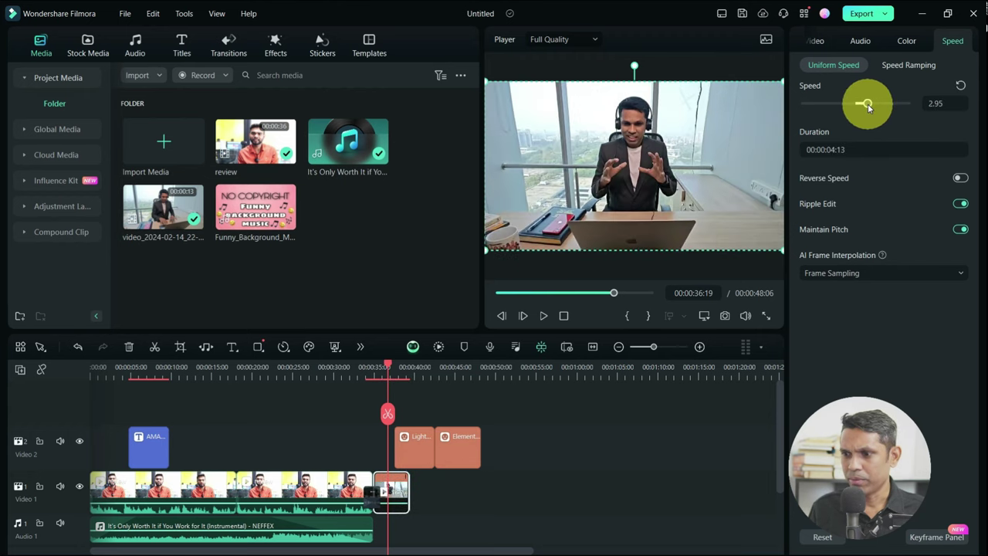
click(377, 371)
key(space)
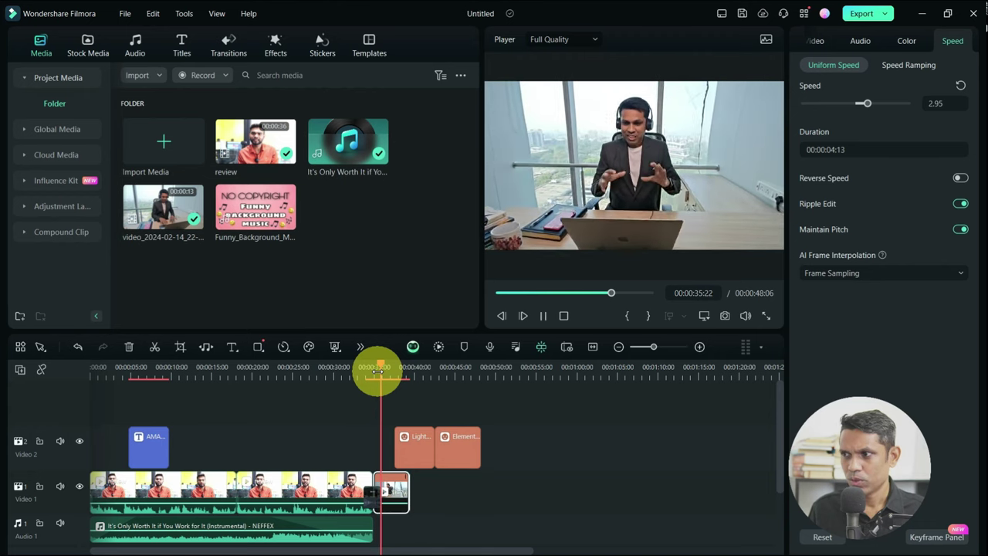
key(space)
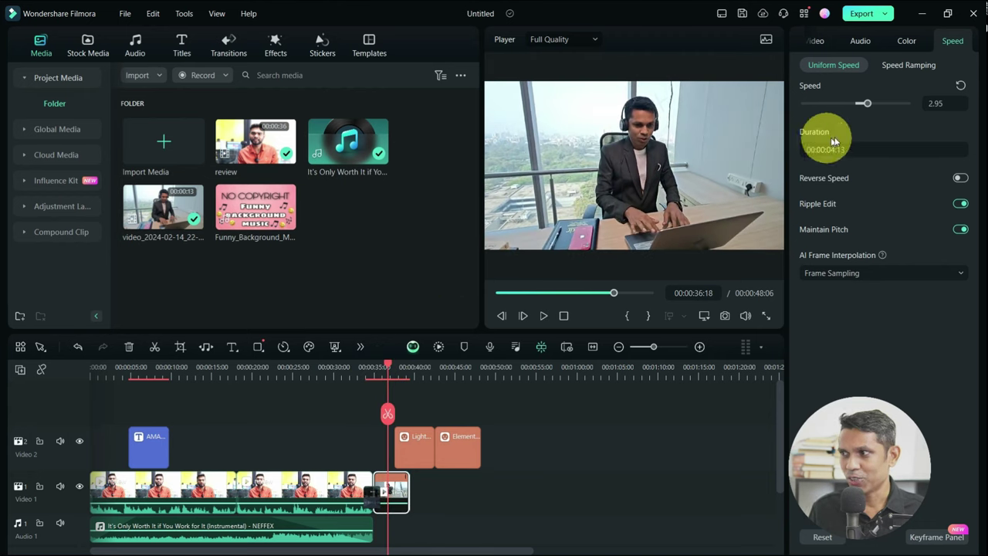
drag(868, 103, 858, 104)
click(905, 68)
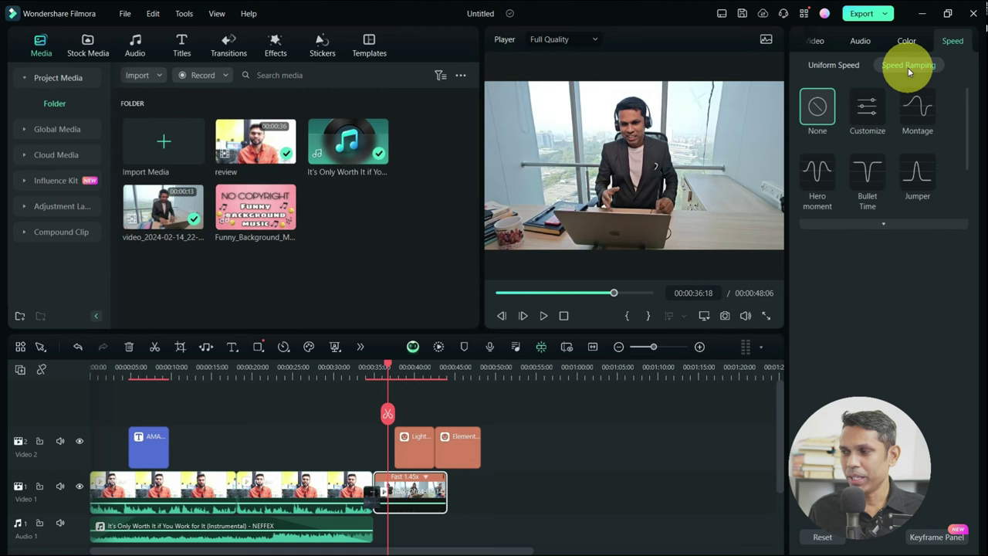
Step: Apply the Hero moment ramp and pull a curve point to about 0.98x, shortening the clip to 00:00:07:05
click(822, 177)
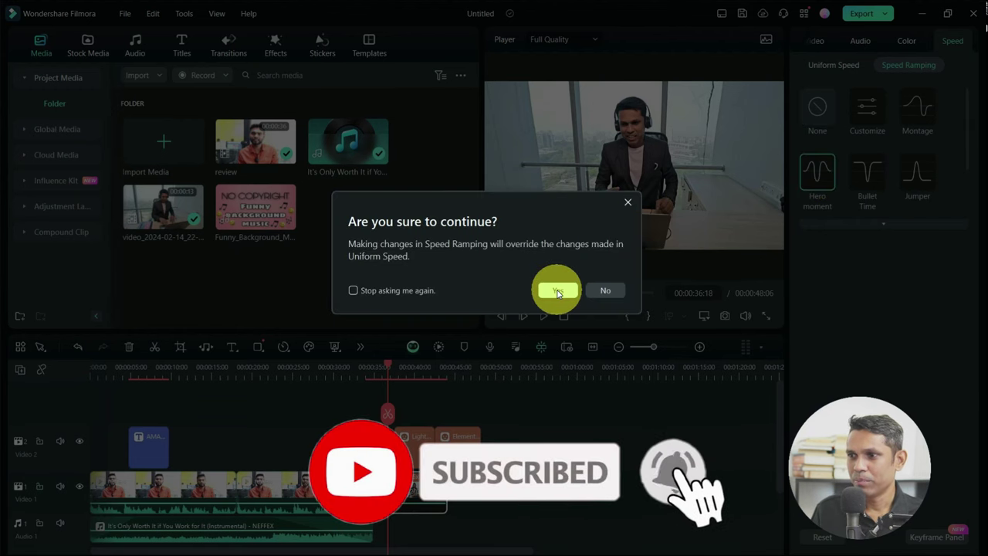
click(550, 290)
click(377, 378)
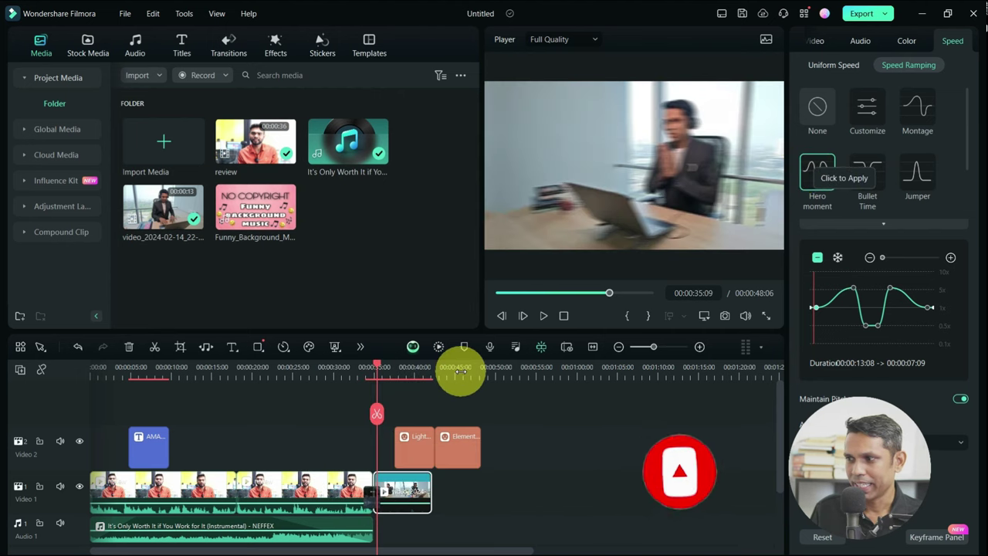
key(space)
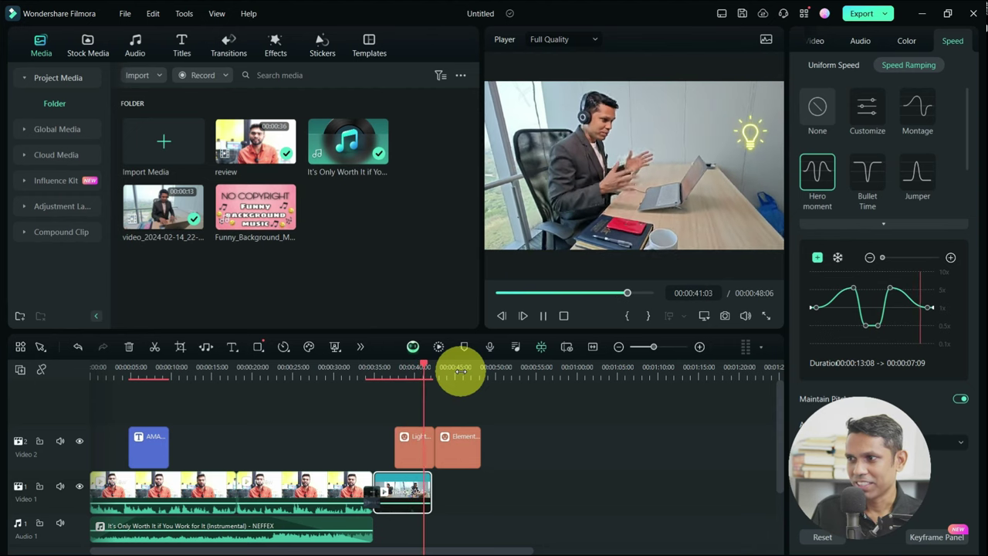
key(space)
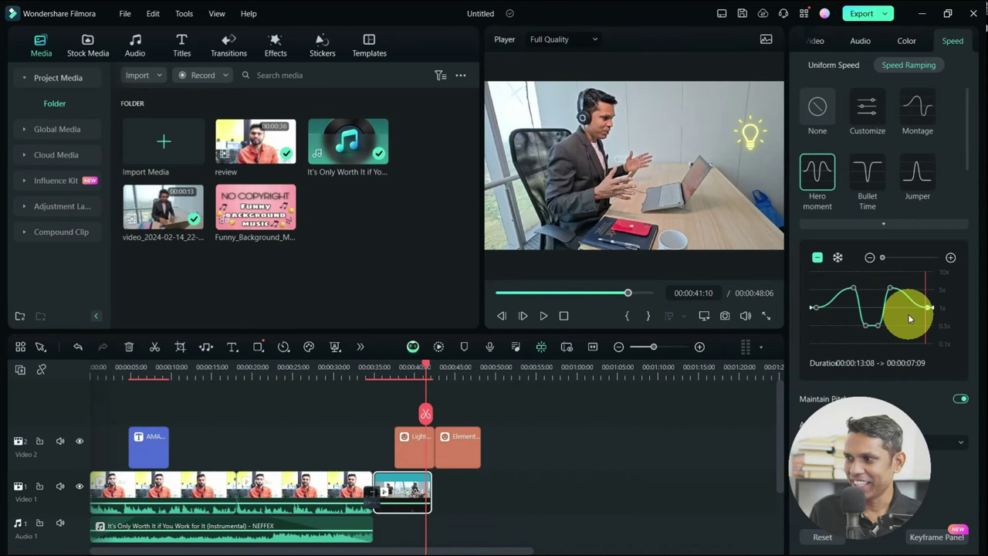
mouse_move(890, 288)
mouse_down()
mouse_move(891, 308)
mouse_move(887, 279)
mouse_move(899, 320)
mouse_move(893, 272)
mouse_move(890, 311)
mouse_move(895, 287)
mouse_up()
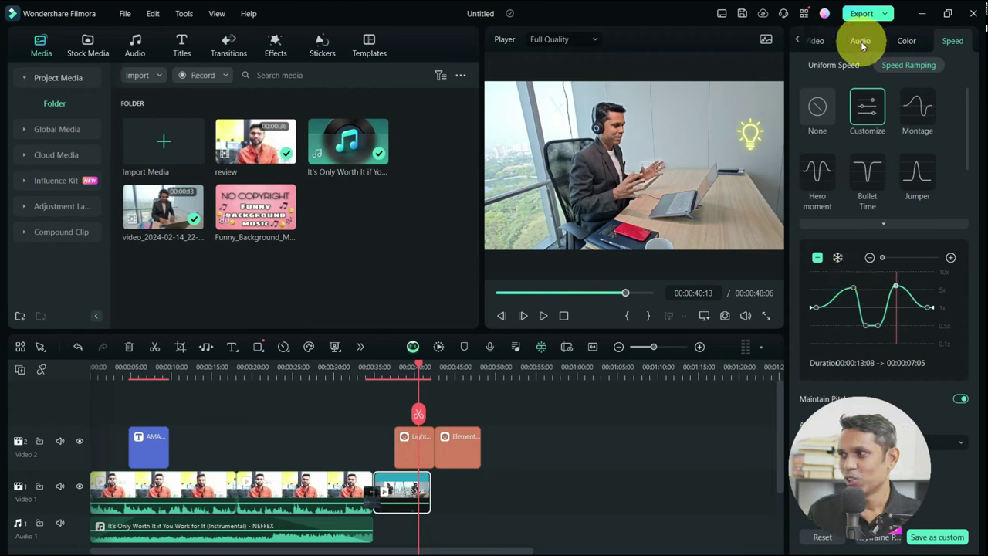
click(818, 42)
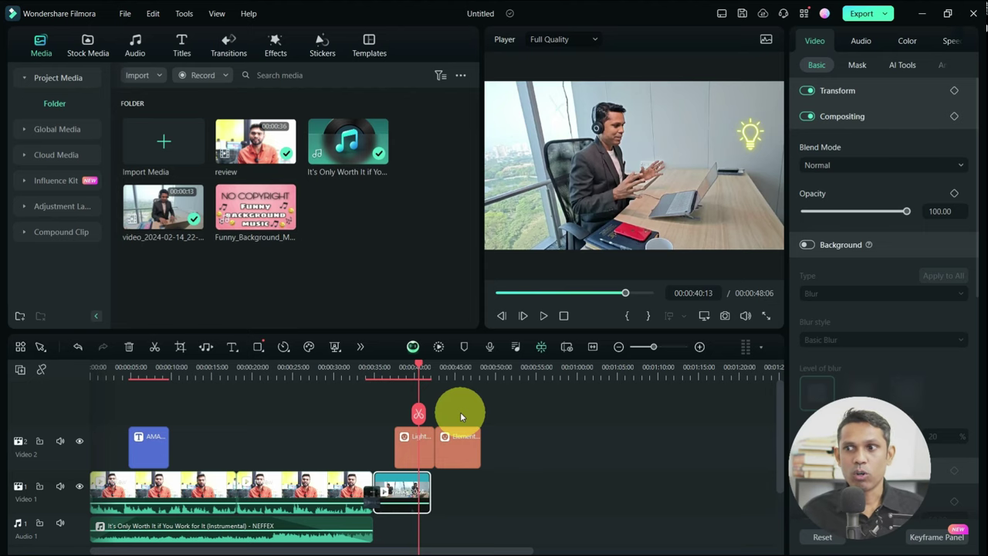
Step: Import MVI_8151 and drop it on Video 1 after the office clip
double_click(365, 215)
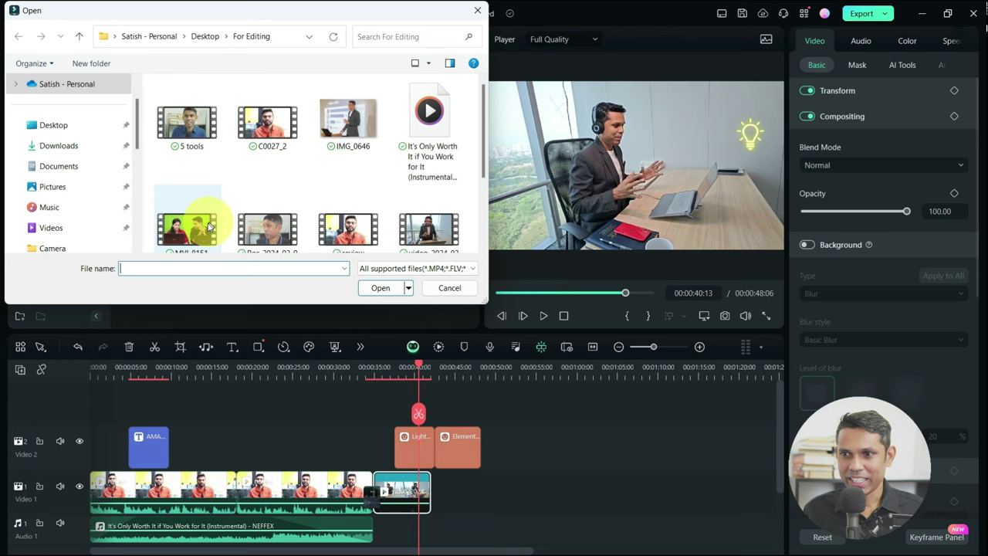
click(190, 223)
click(378, 288)
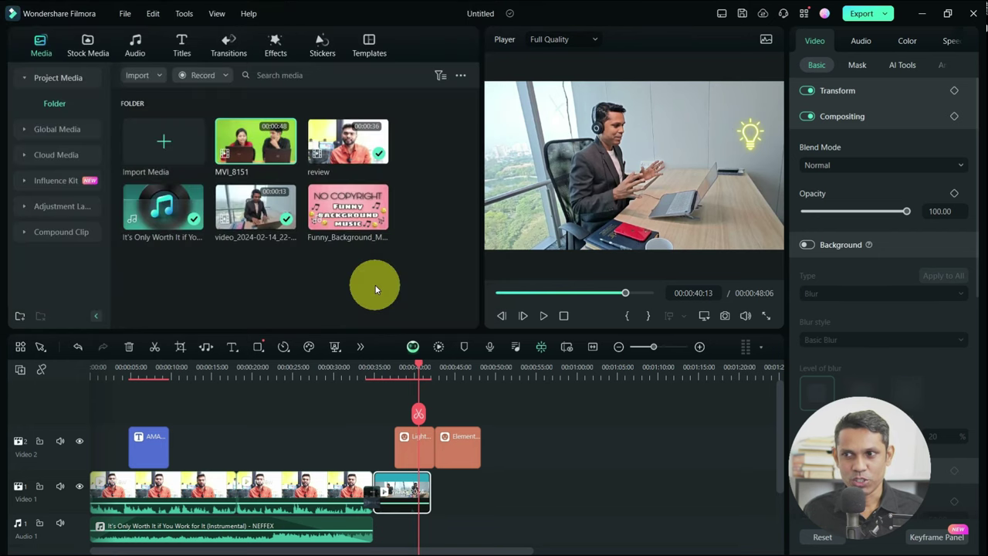
drag(264, 141, 486, 503)
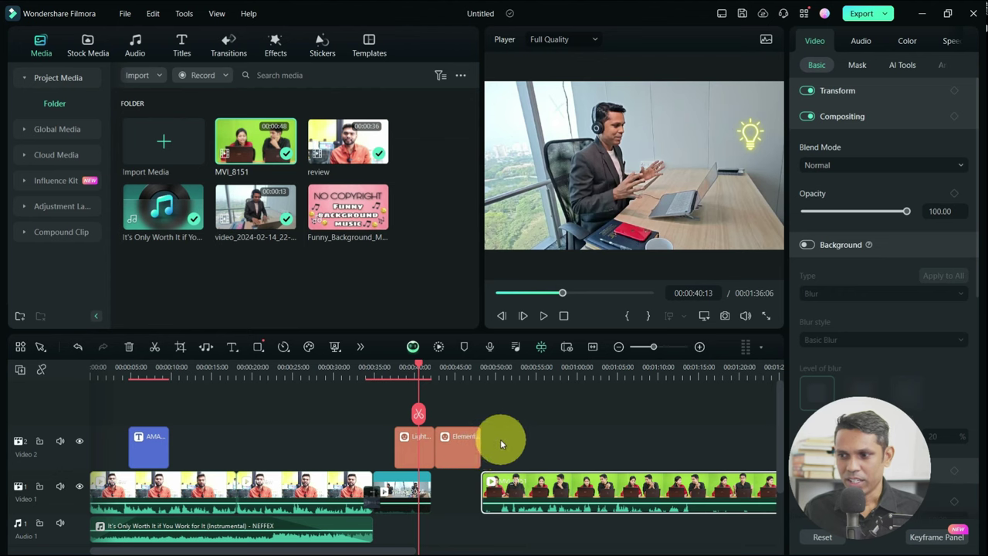
Step: Delete the two orange Video 2 element clips, close the gap, and play the green-screen clip
drag(500, 439, 406, 442)
key(Delete)
drag(524, 491, 472, 486)
click(450, 368)
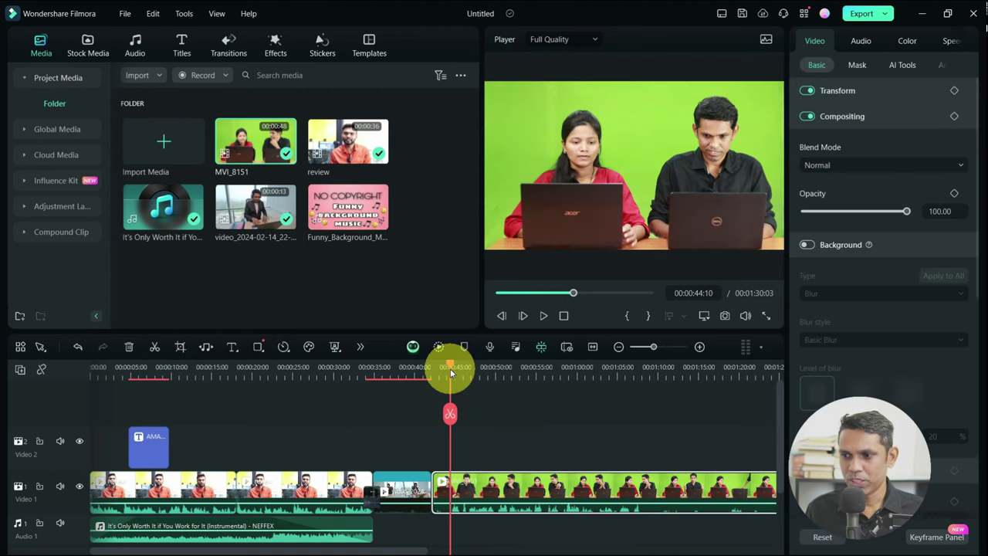
key(space)
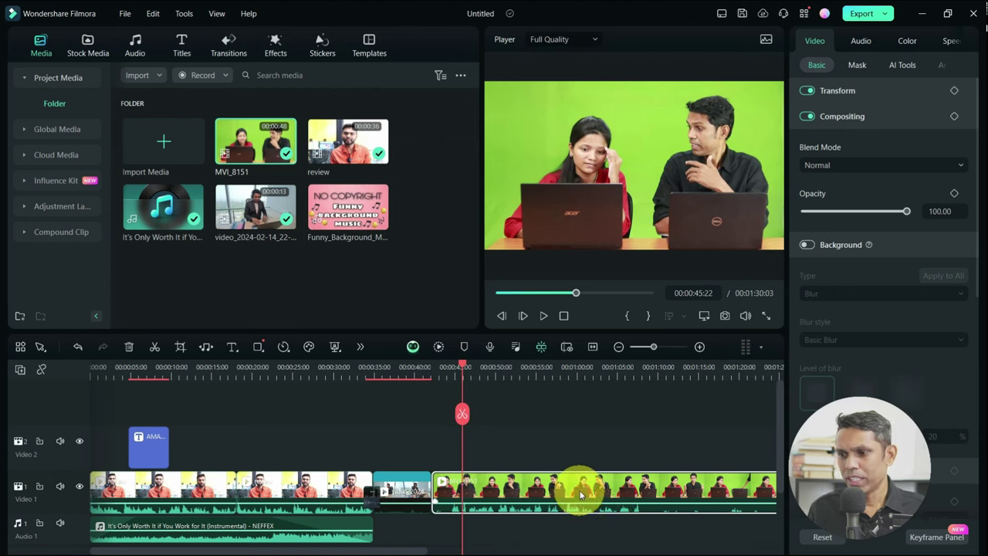
click(818, 44)
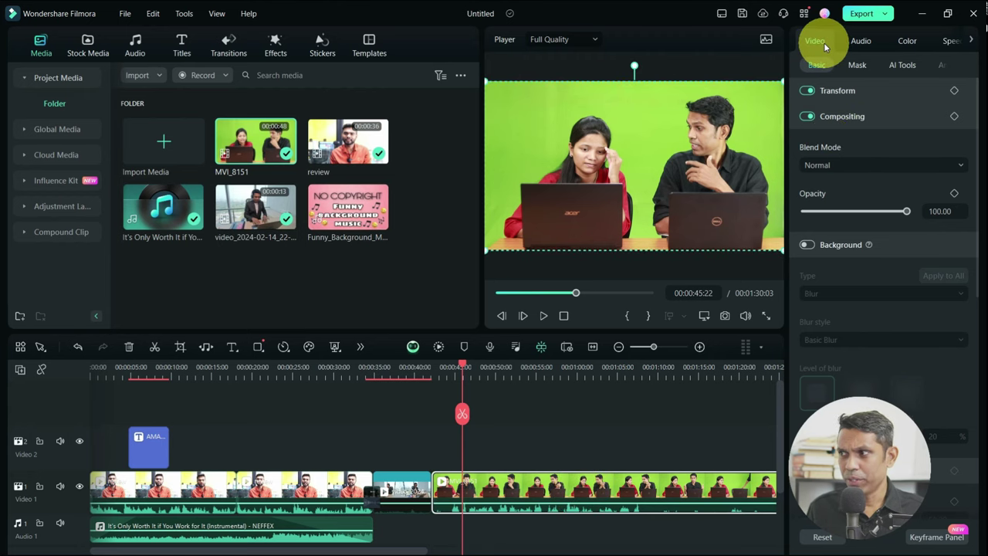
Step: Enable Chroma Key on MVI_8151 with the green backdrop as key colour, then preview
click(906, 67)
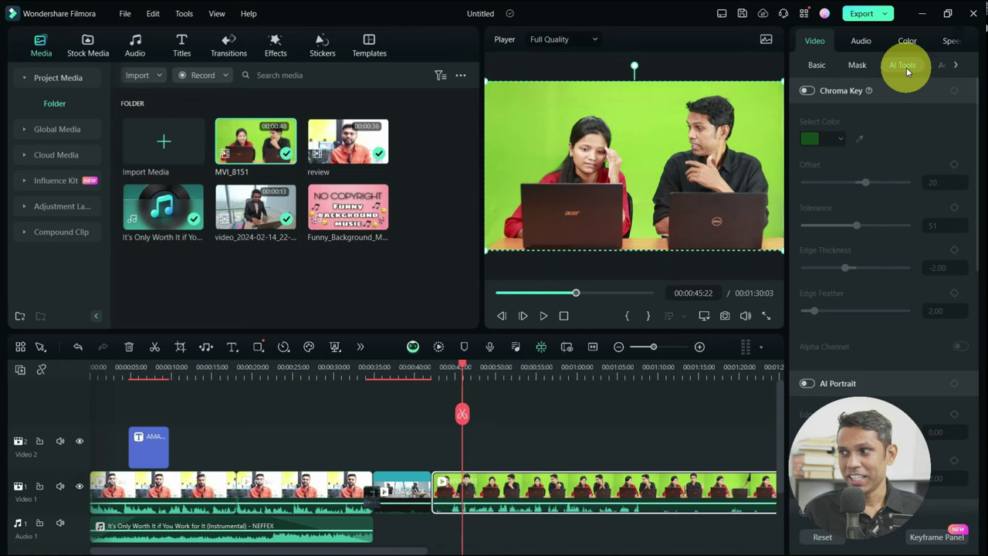
click(807, 90)
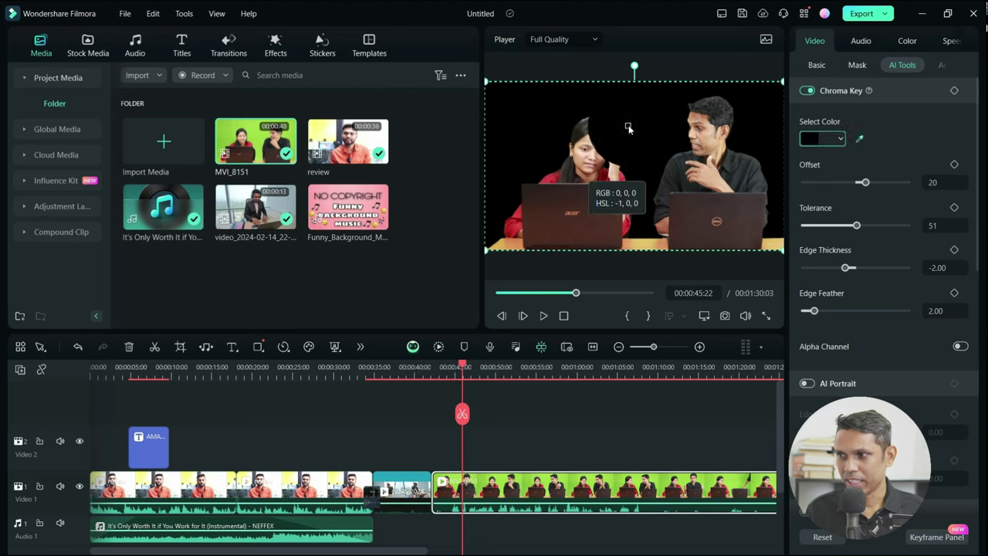
click(856, 143)
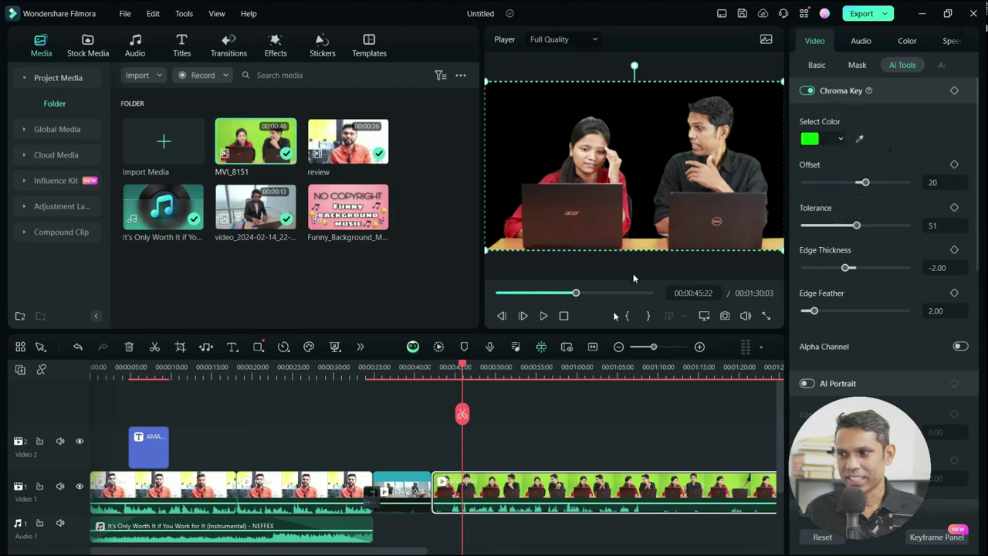
key(space)
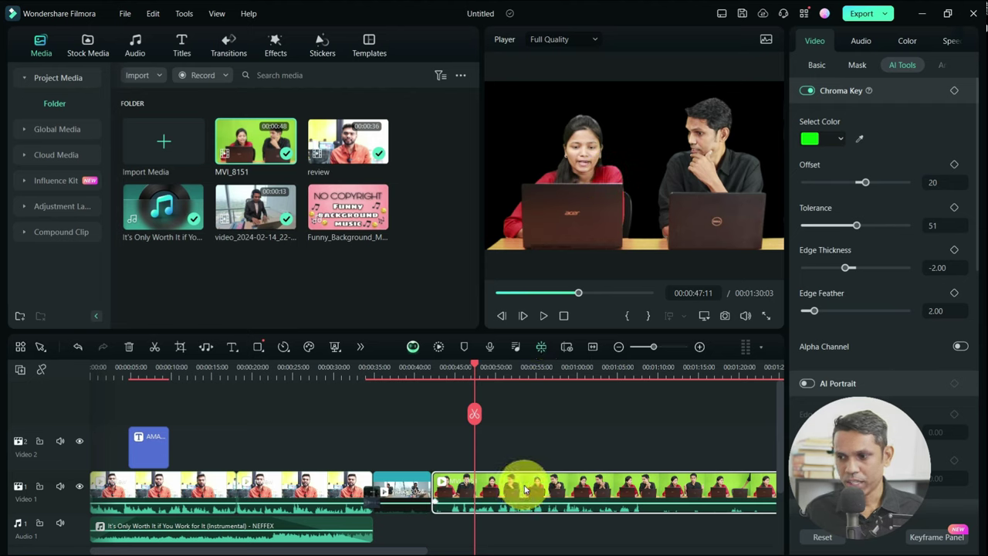
Step: Move the keyed green-screen clip up to Video 2 and open Stock Media's AI Image page
drag(522, 483, 525, 460)
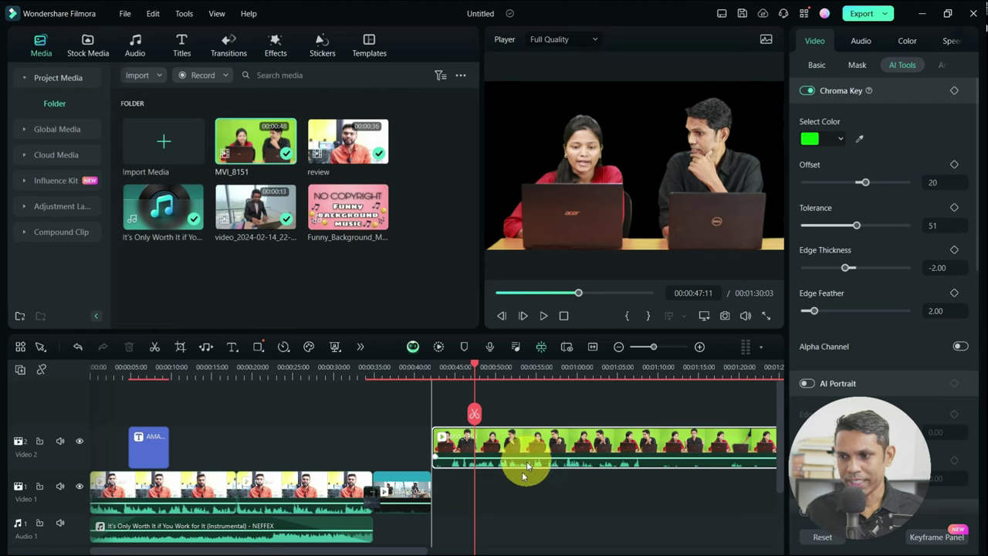
click(458, 489)
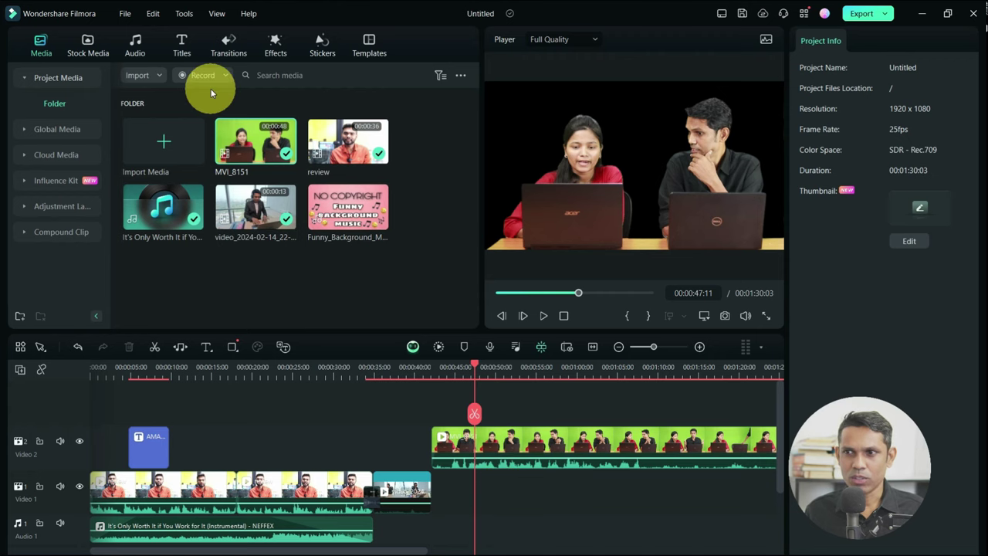
click(88, 40)
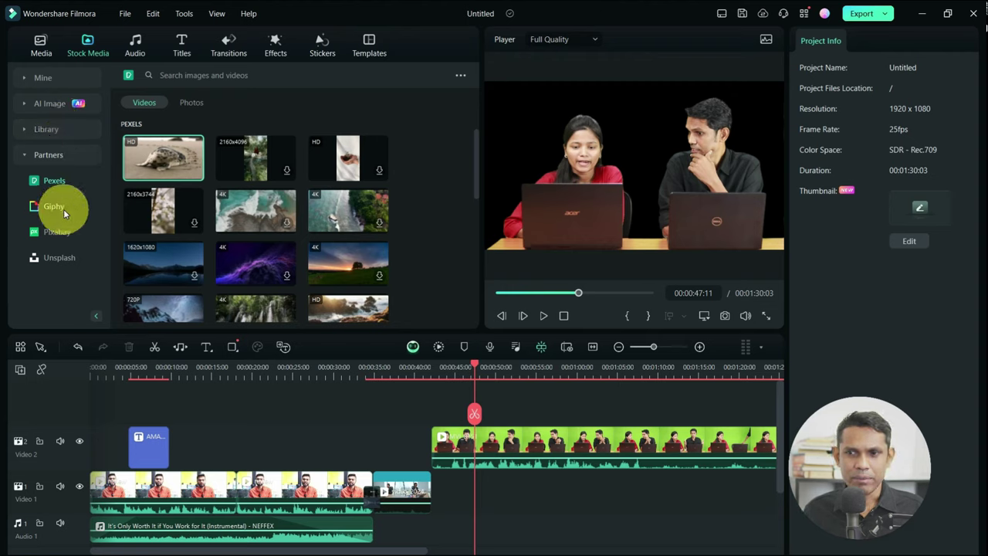
click(25, 105)
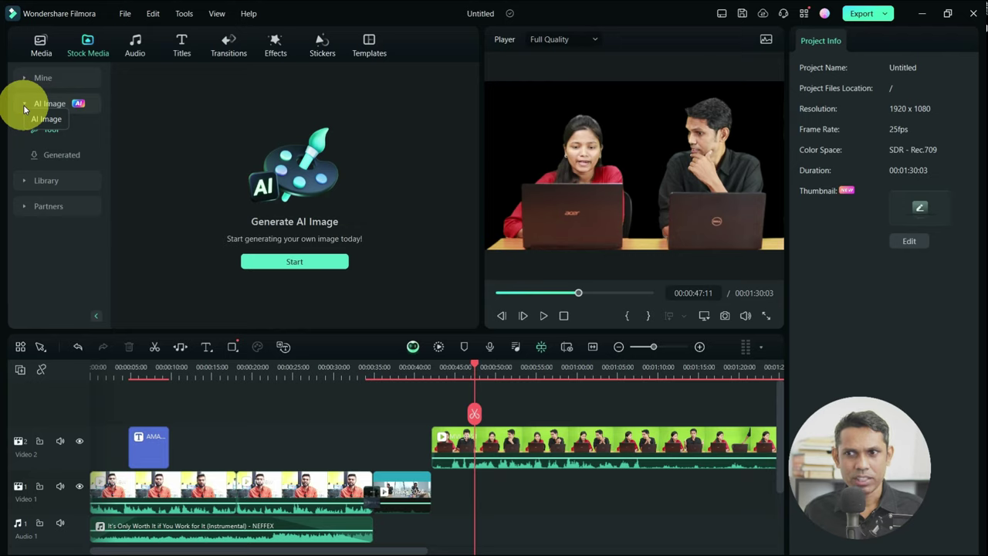
Step: Generate a 16:9 Realistic AI image from the prompt 'generate a Office background image'
click(274, 263)
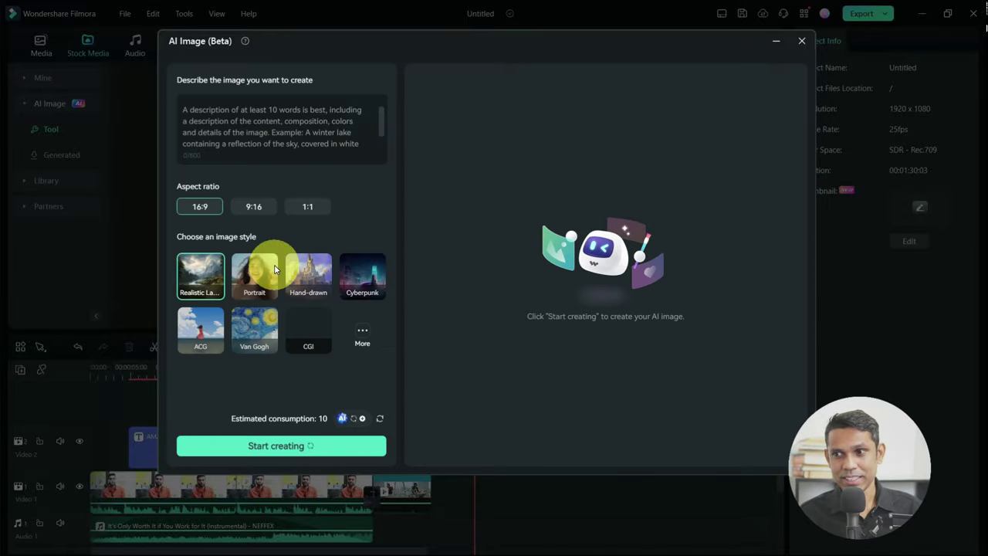
click(203, 112)
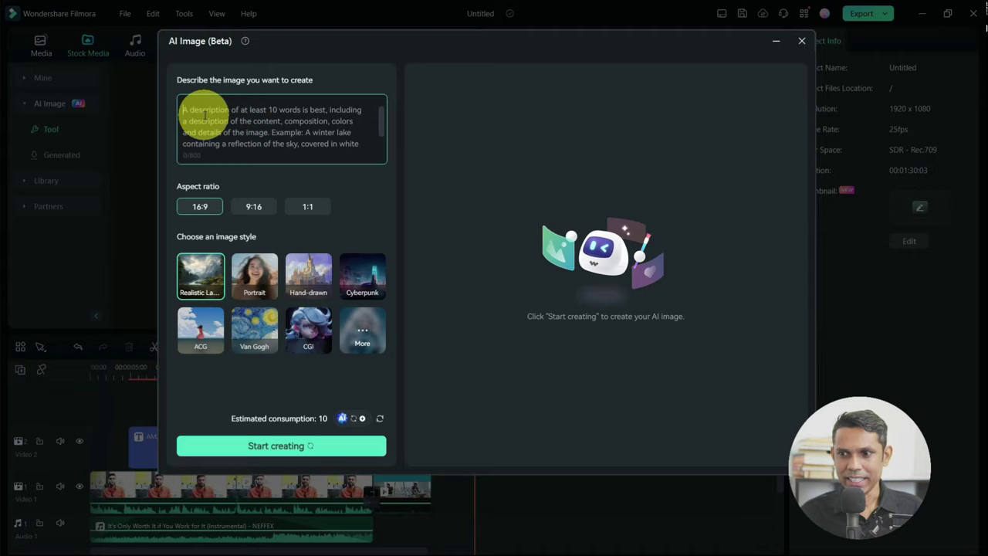
text(generate a Office background image)
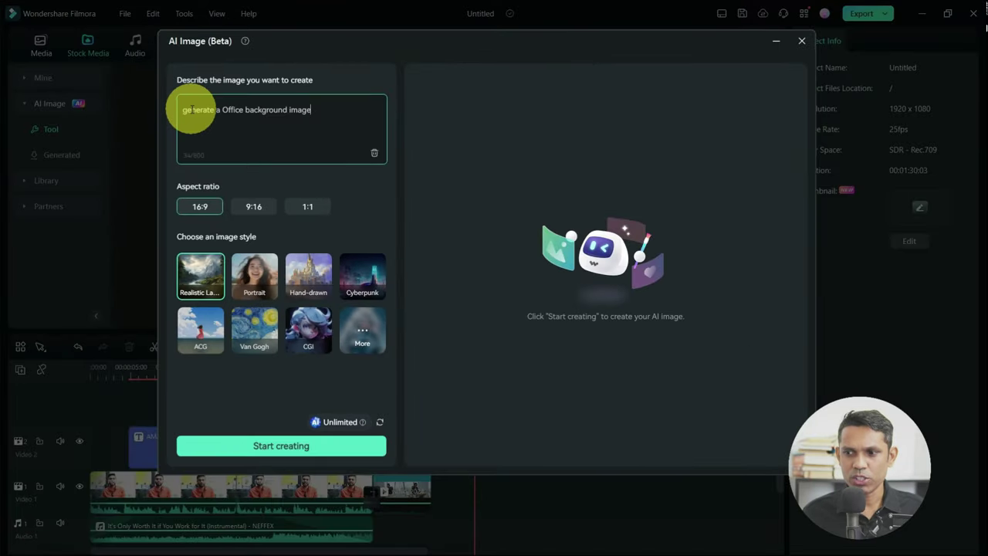
click(255, 445)
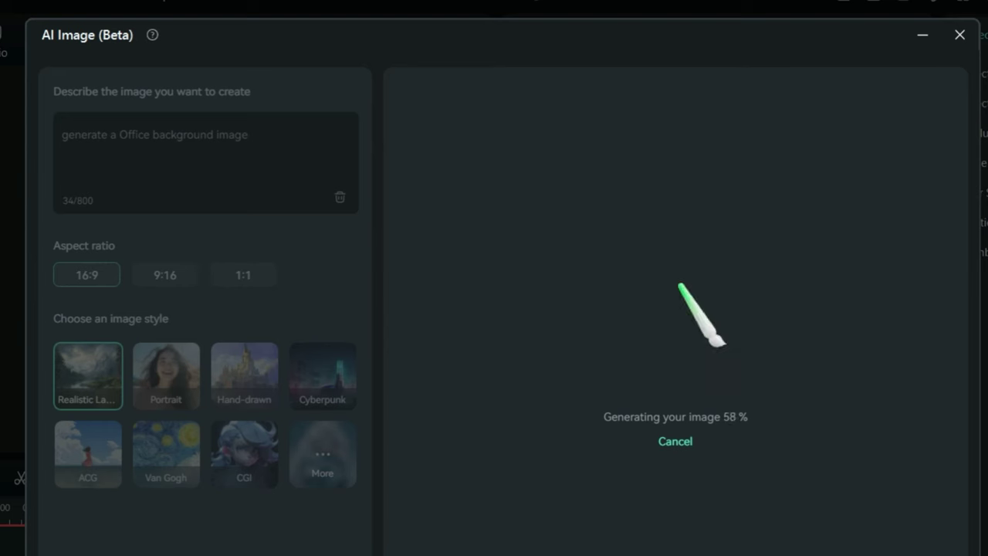
Step: Preview and compare the four generated office background images
click(535, 415)
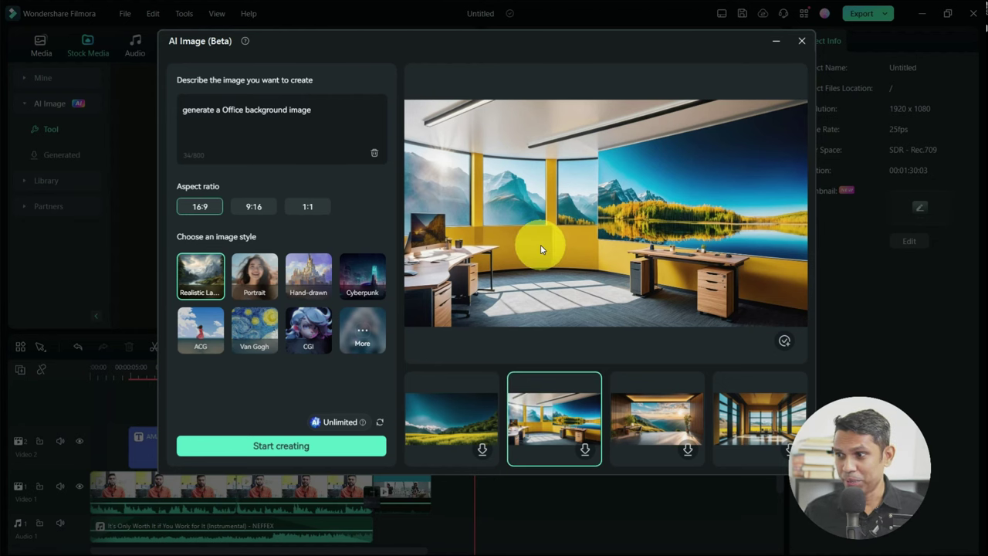
click(657, 417)
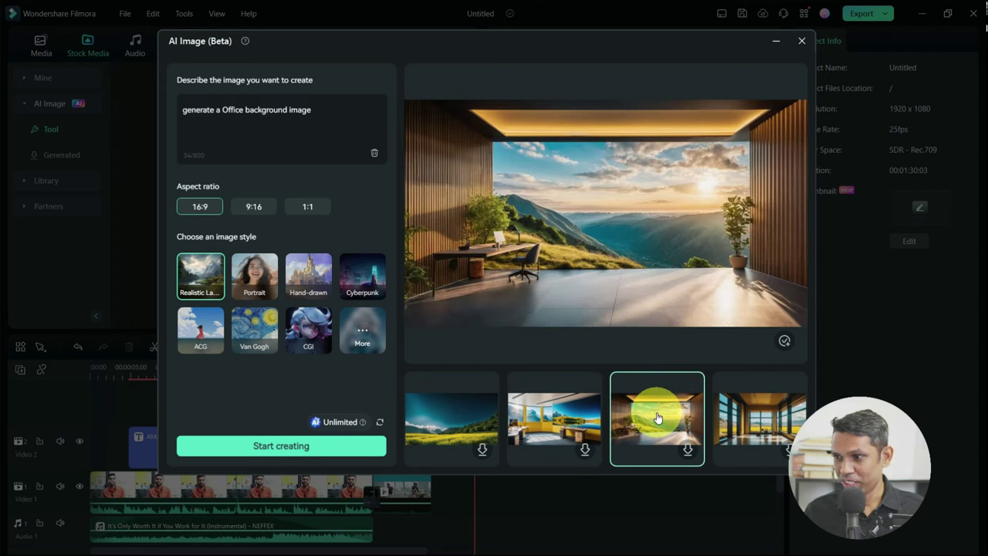
click(739, 418)
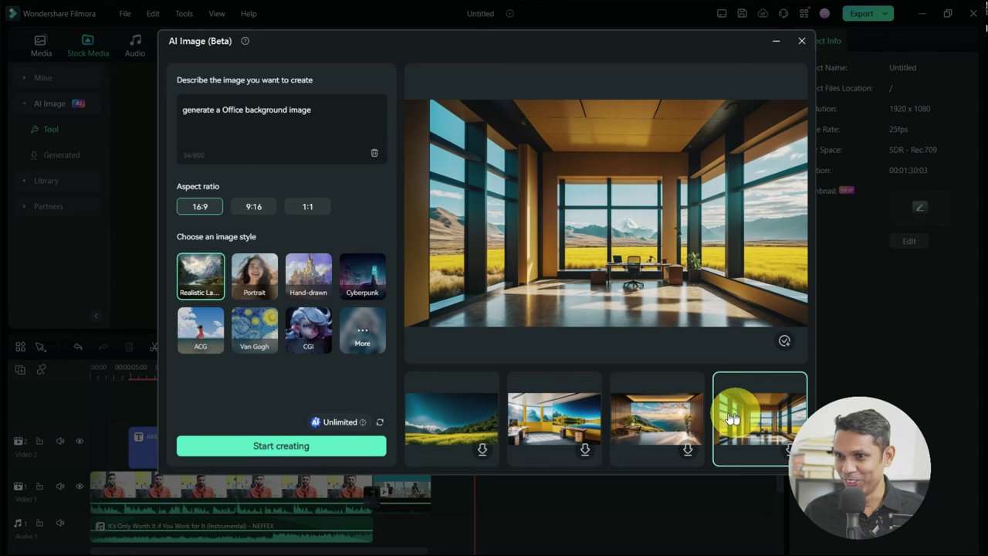
click(648, 424)
click(556, 409)
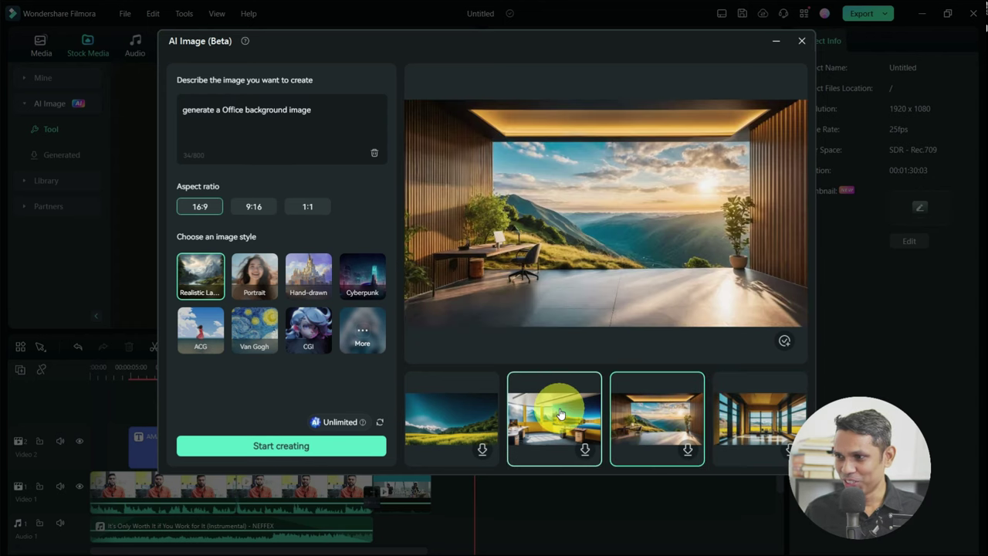
click(468, 422)
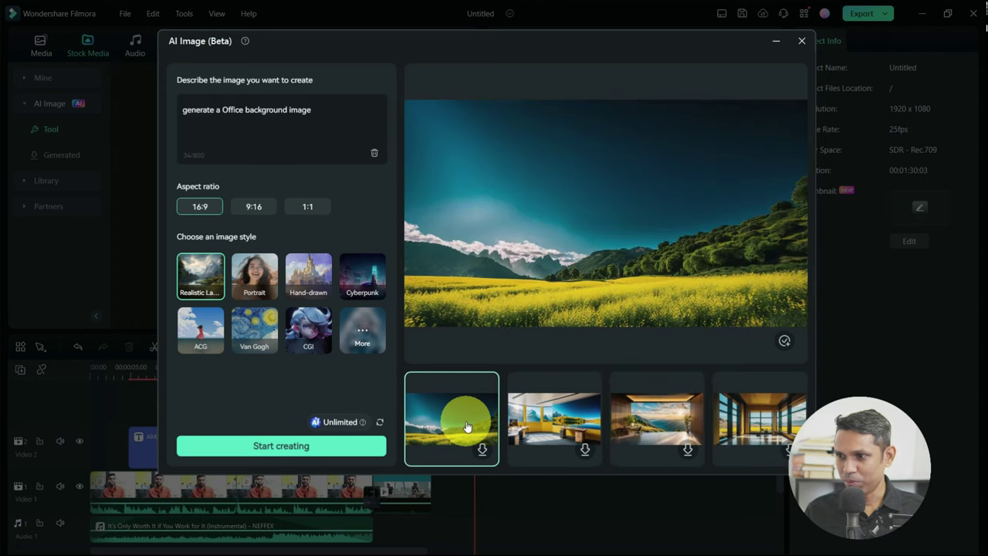
click(532, 417)
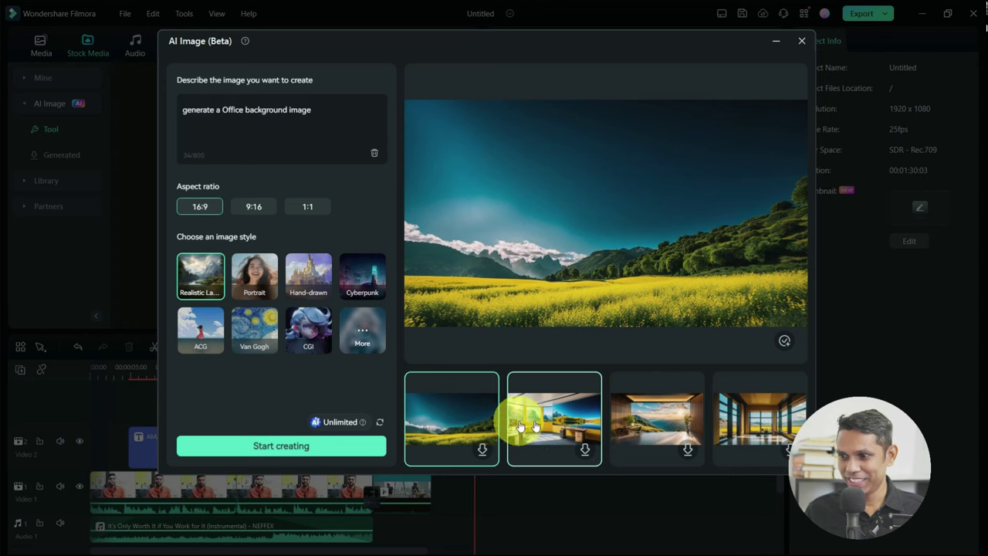
click(630, 429)
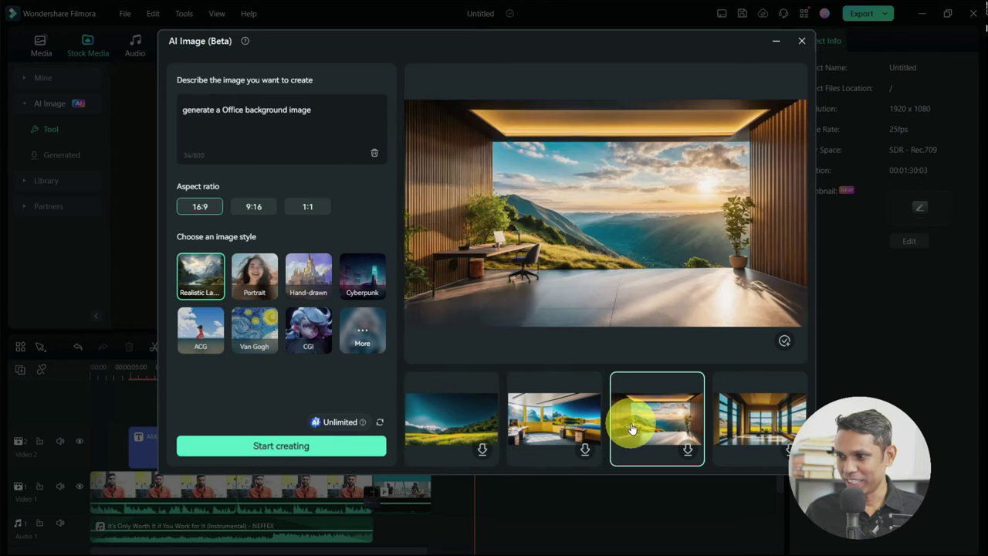
Step: Download the yellow and mountain-view office images, then close the AI Image generator
click(583, 444)
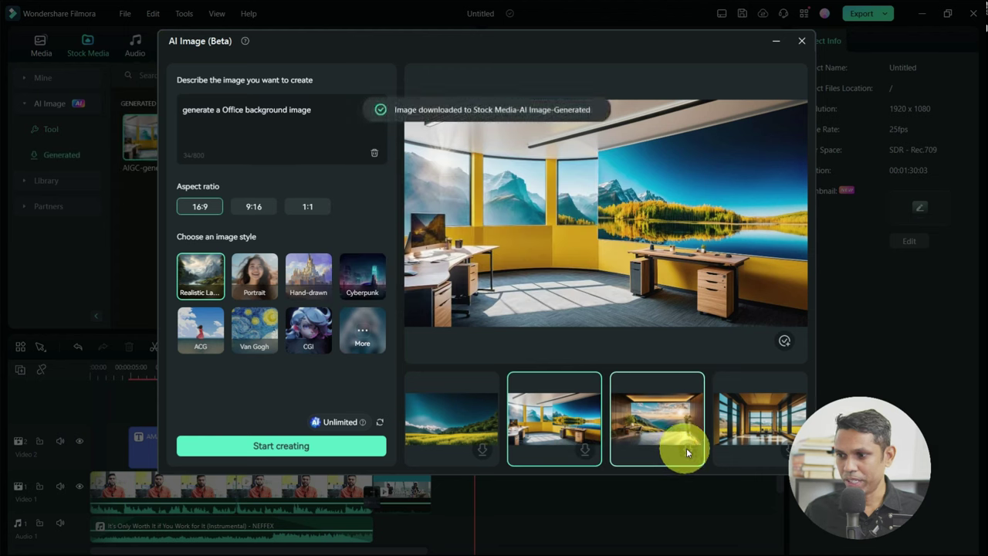
click(652, 436)
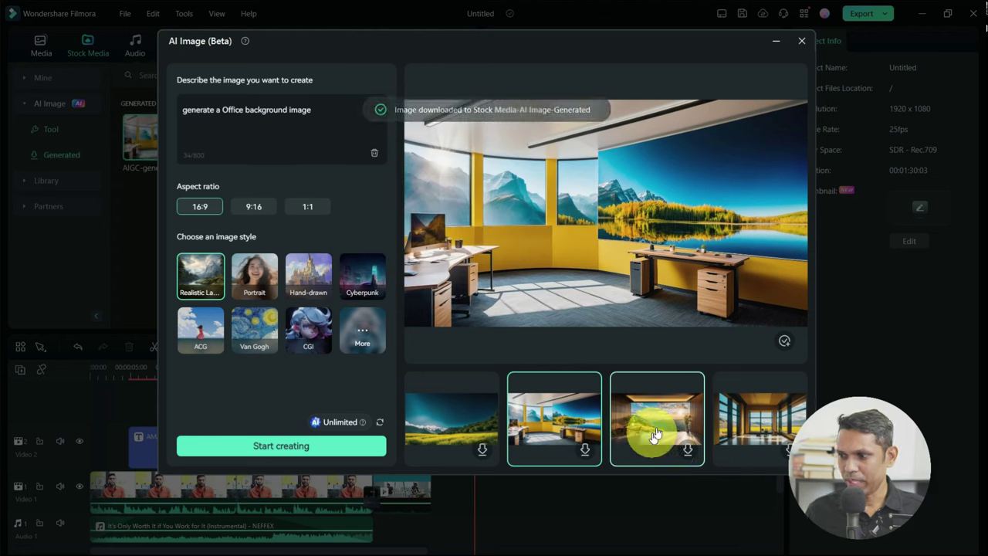
click(681, 451)
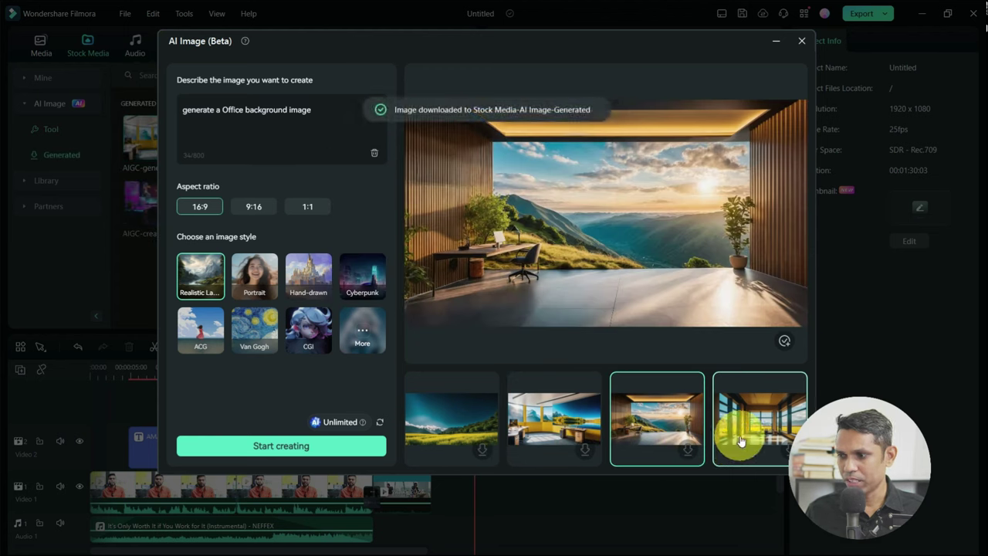
click(764, 443)
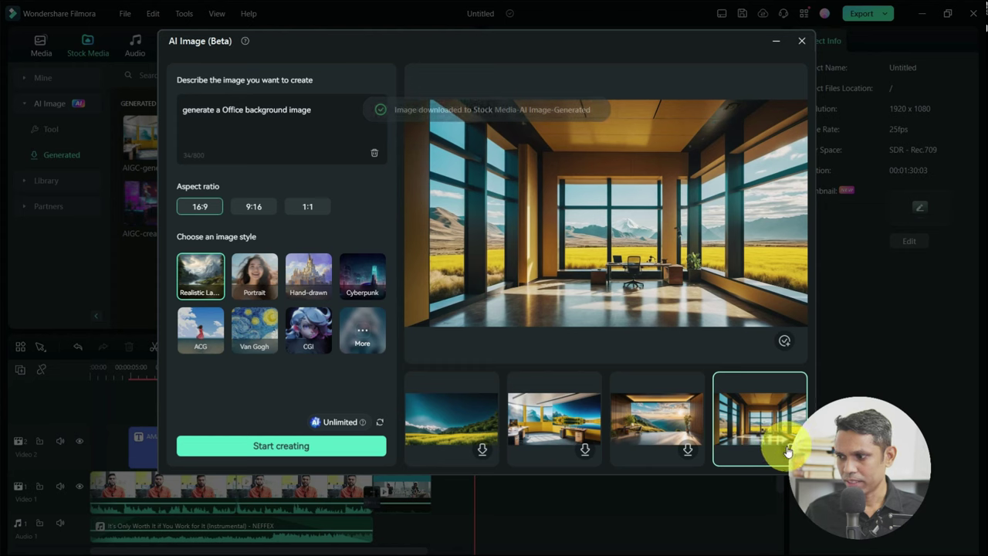
click(799, 42)
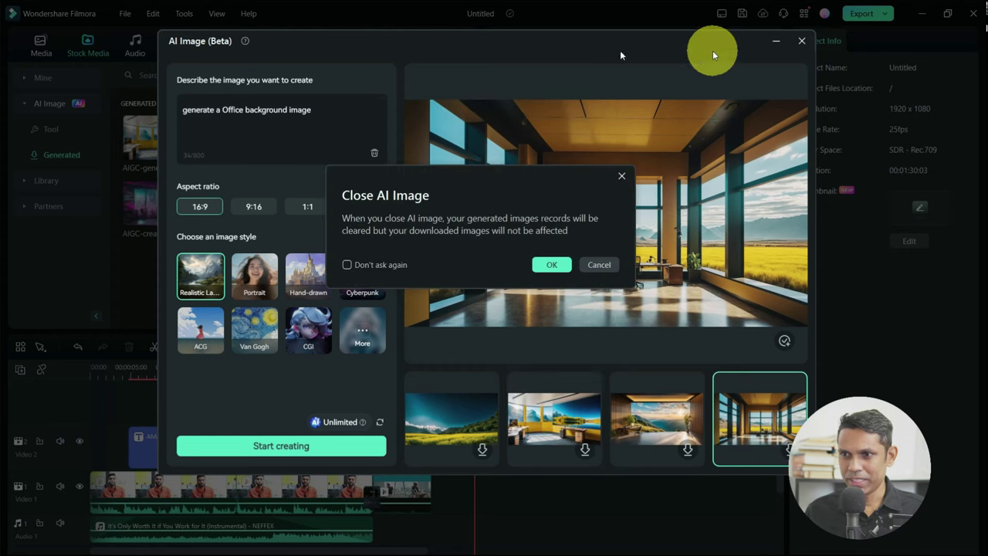
Step: Place the windowed office image on Video 1 and stretch it beneath the green-screen clip
click(555, 266)
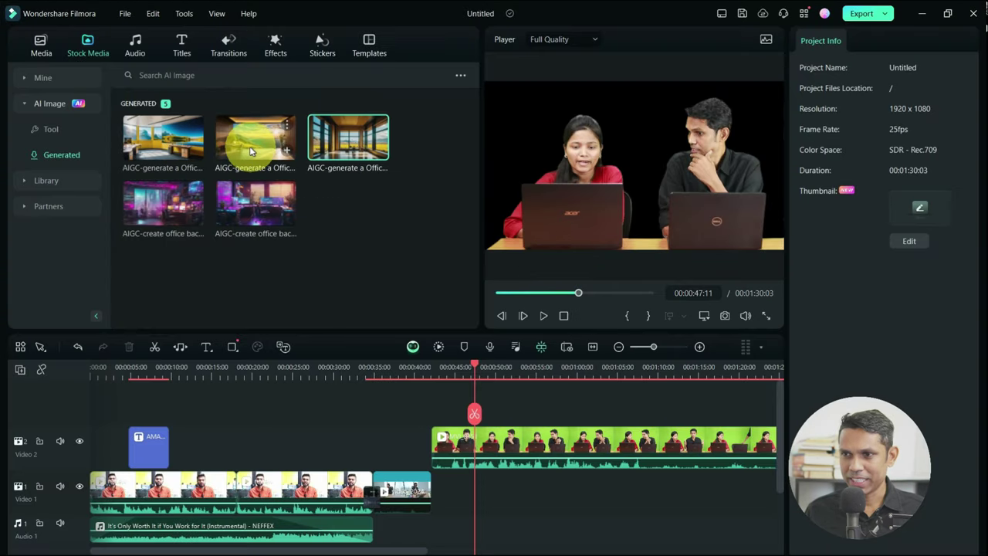
drag(343, 140, 436, 502)
click(447, 365)
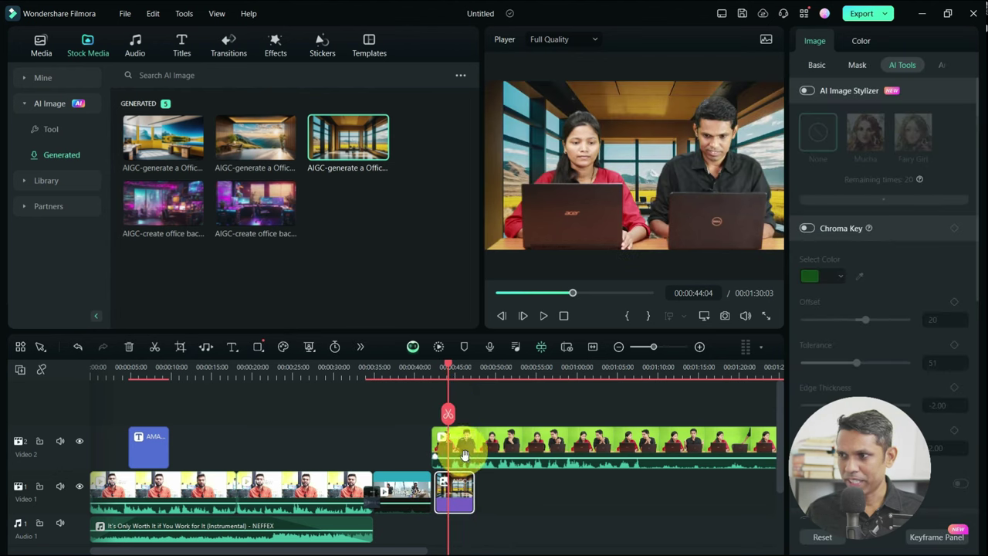
click(476, 490)
drag(473, 488, 547, 498)
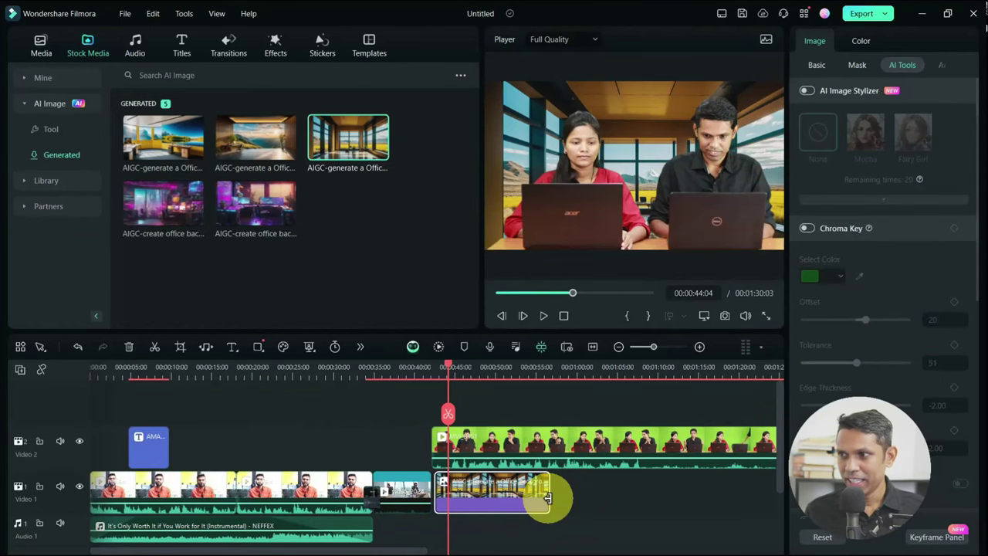
drag(547, 497, 712, 489)
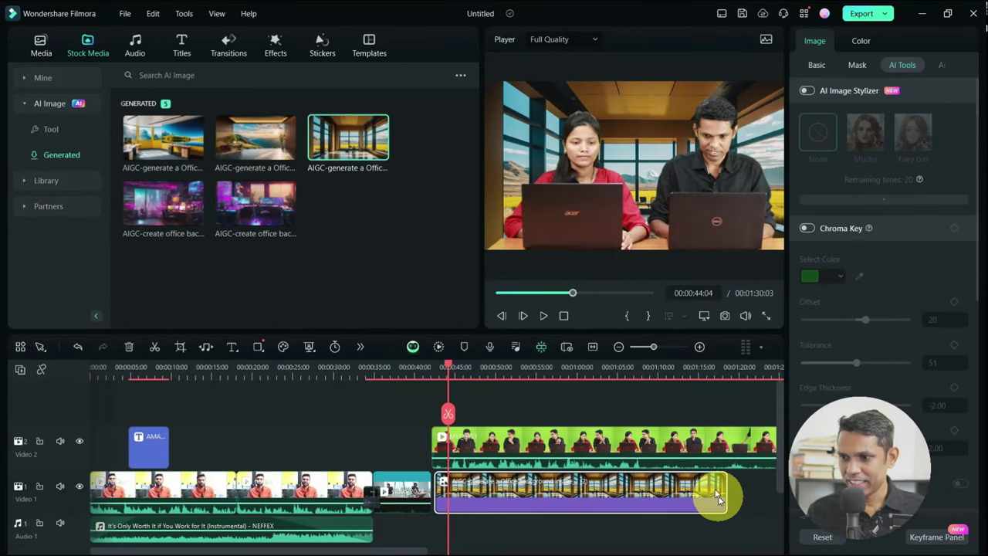
drag(529, 497, 514, 502)
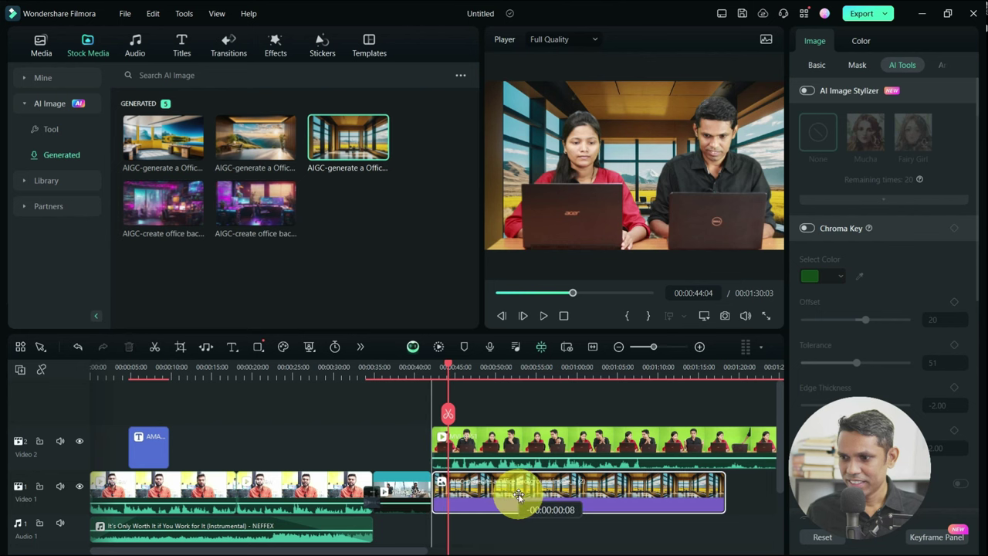
Step: Play through the composite to check the presenters over the new office background
click(430, 374)
drag(430, 373, 450, 371)
key(space)
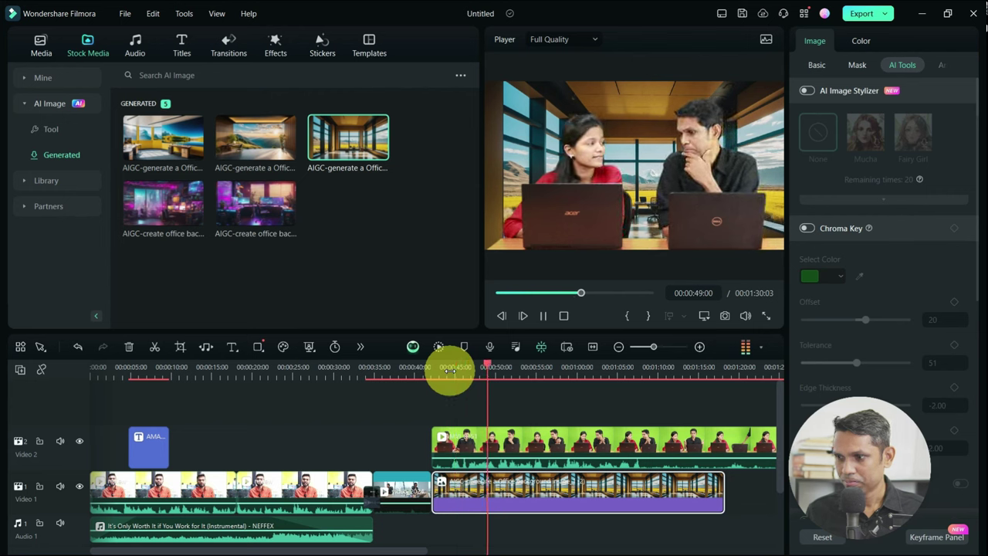
key(space)
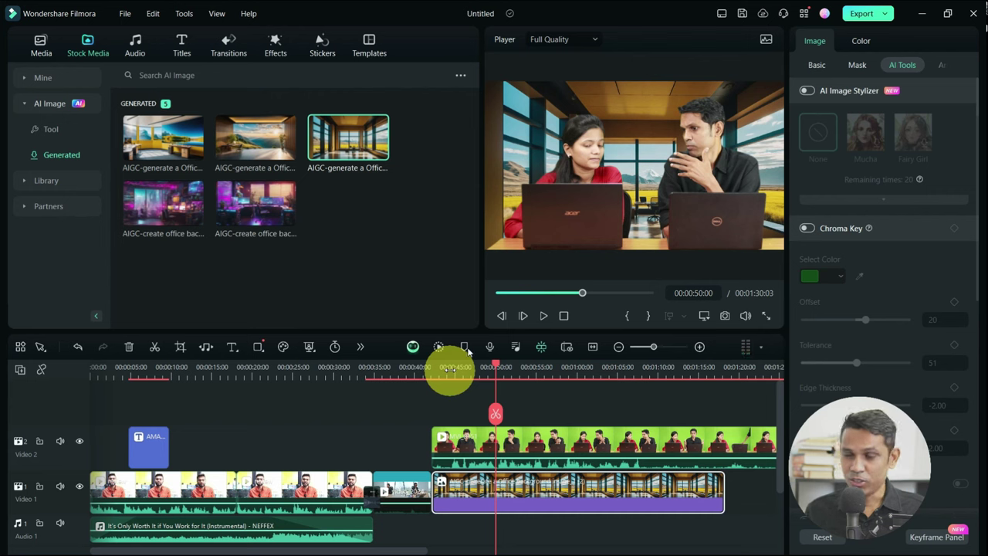
click(538, 373)
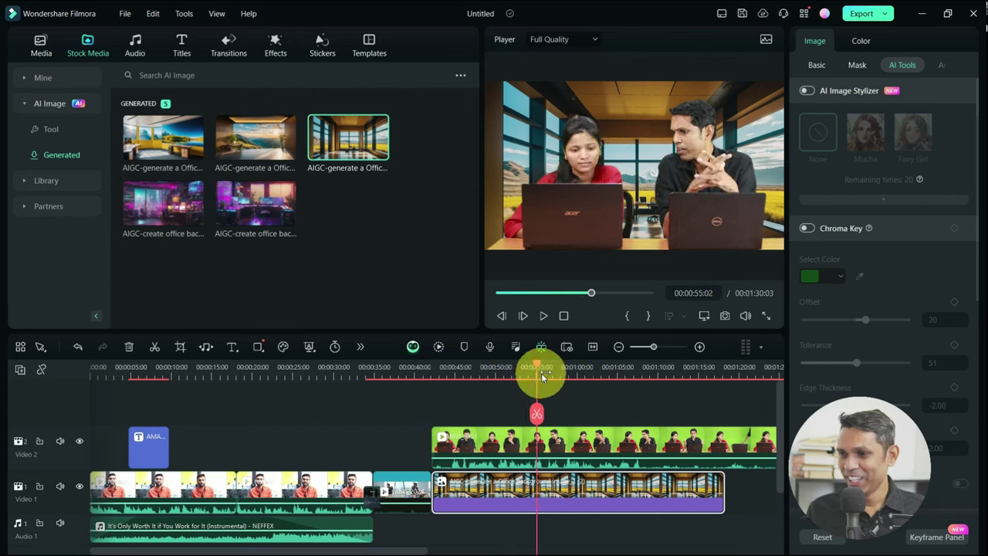
drag(543, 376, 645, 370)
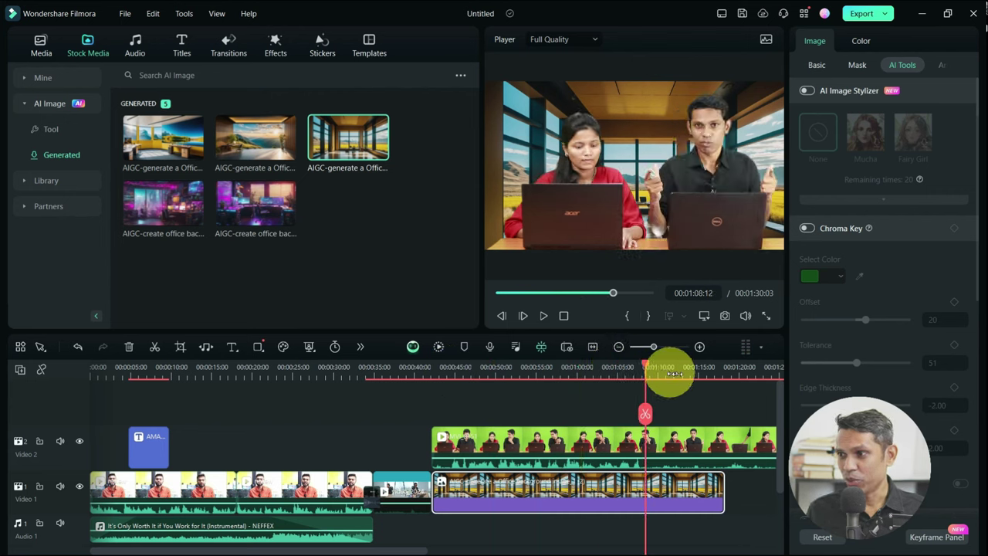
click(304, 368)
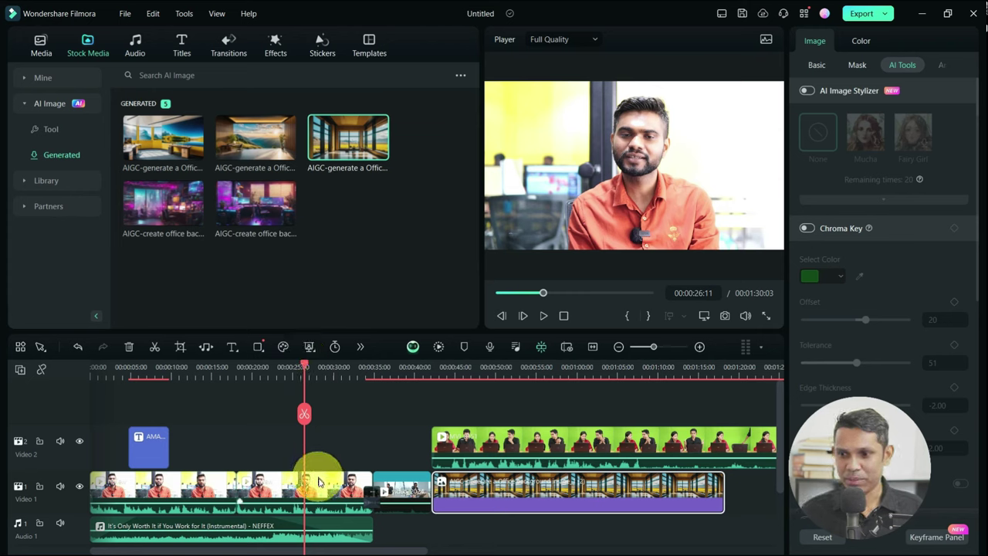
Step: Lift the middle talking-head section to Video 2 and fill the Video 1 gap with the first office image
drag(319, 482, 320, 452)
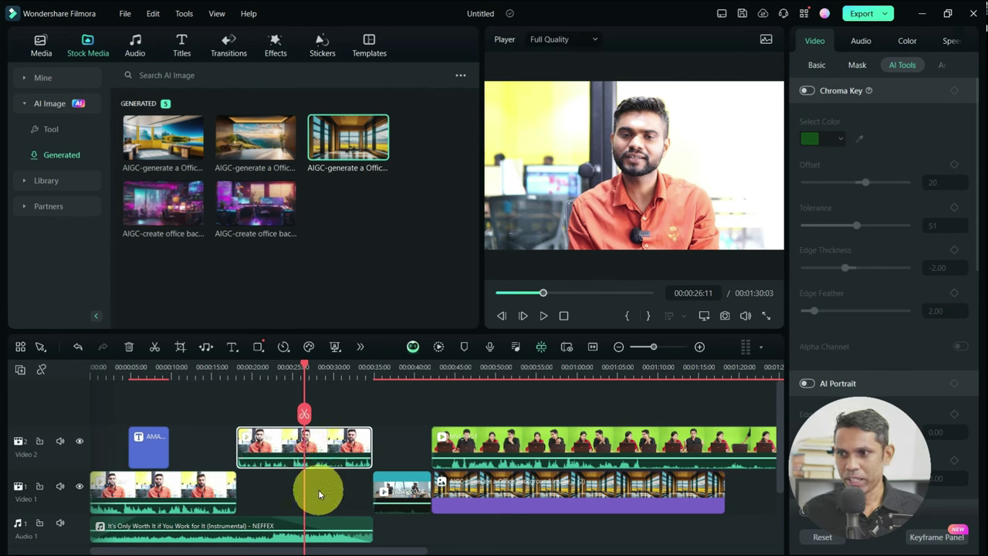
drag(163, 154, 368, 492)
click(244, 367)
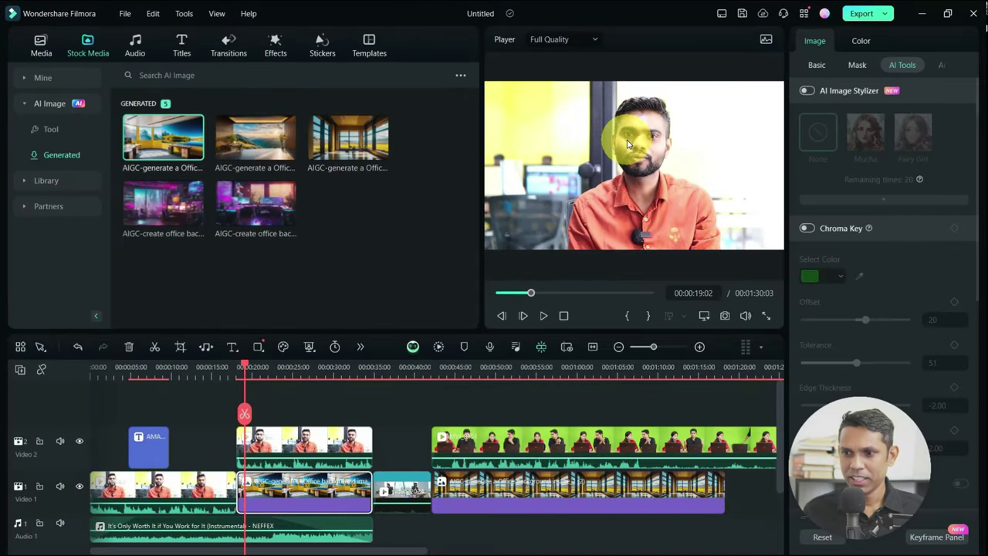
click(281, 448)
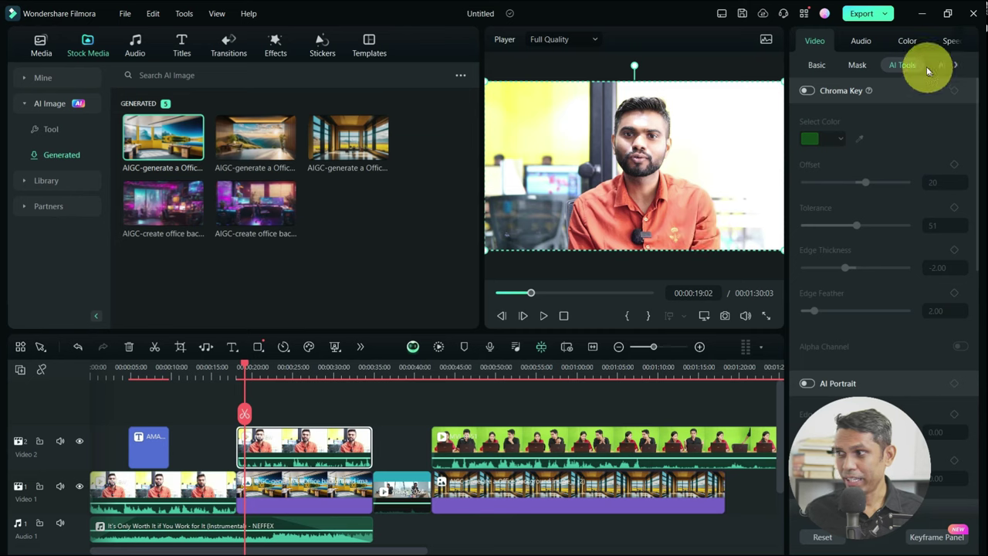
scroll(875, 209, down, 3)
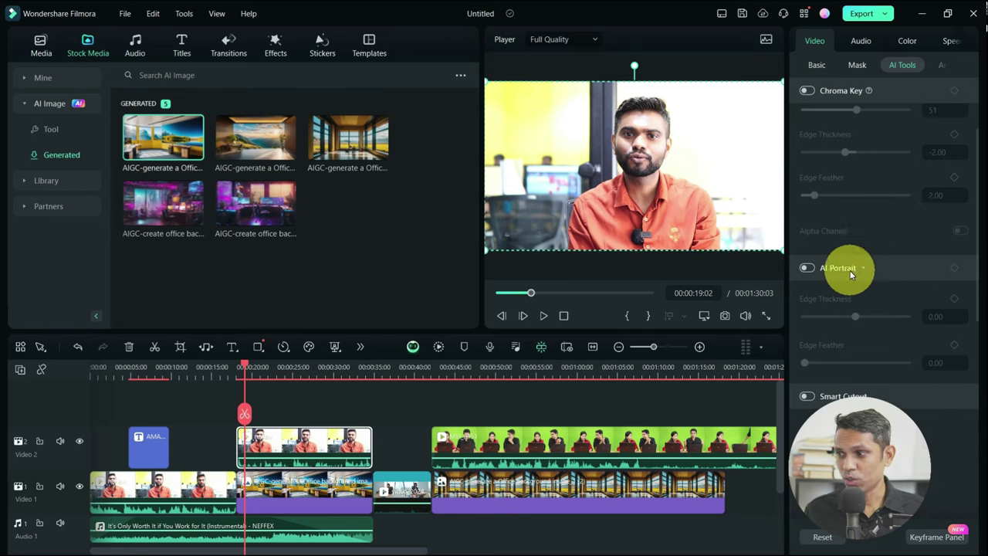
Step: Enable AI Portrait so the speaker sits over the office image, review it, then start Import Media
click(807, 268)
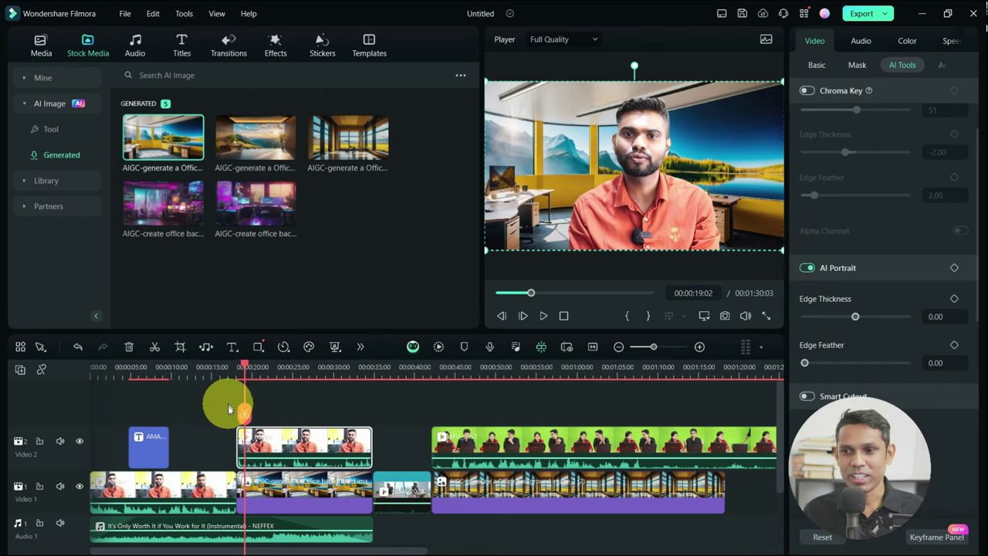
key(space)
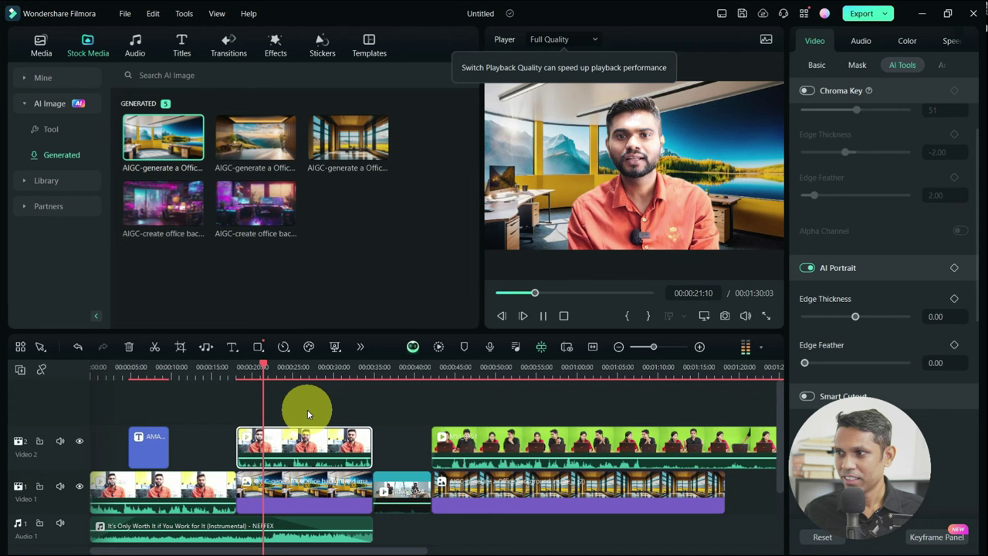
key(space)
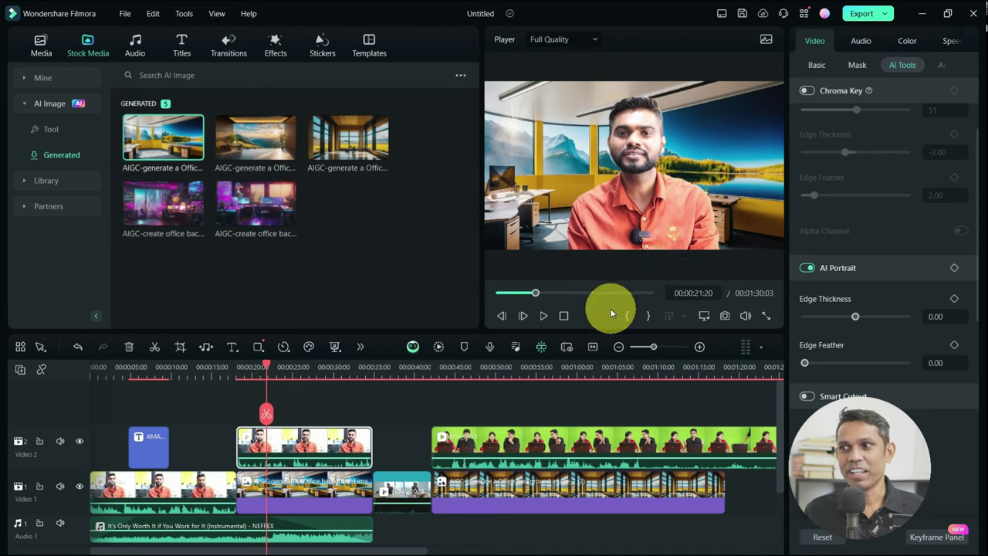
click(311, 372)
click(326, 371)
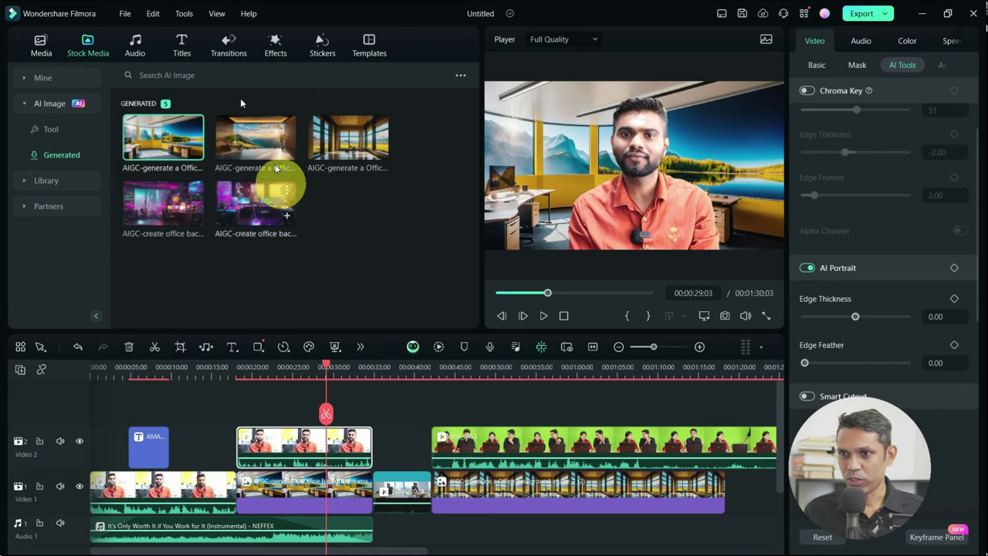
click(40, 51)
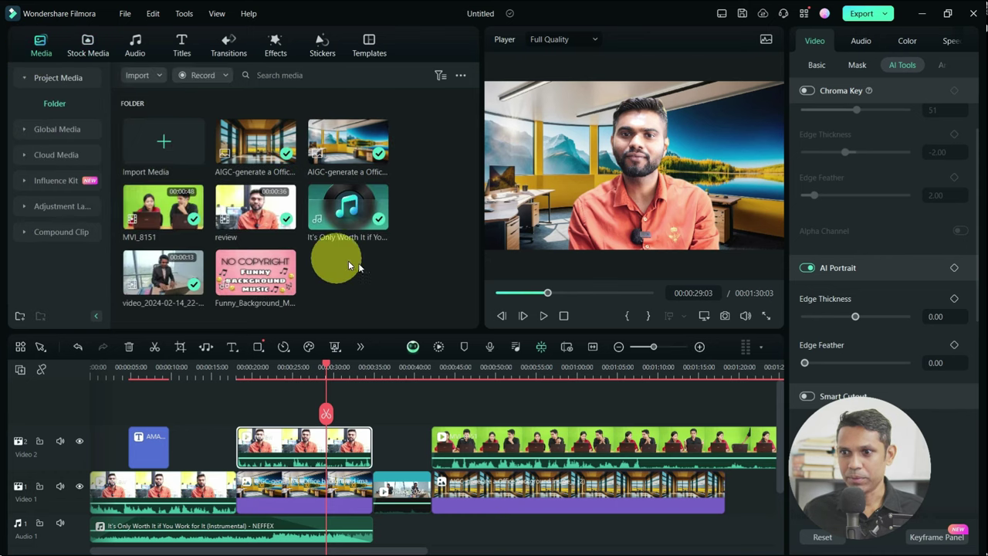
click(172, 143)
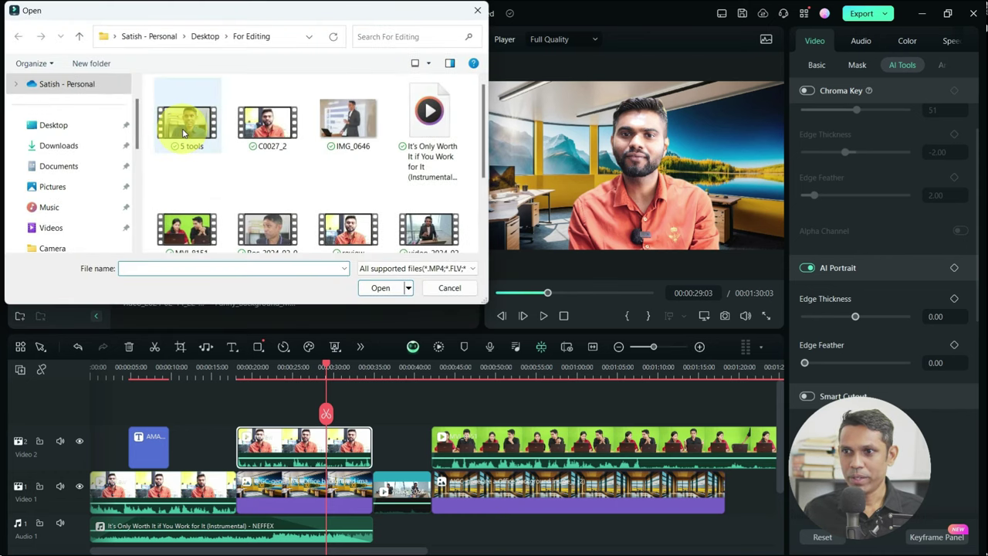
Step: Import the '5 tools' clip onto a new Video 3 track and shrink it into the lower-right corner
click(183, 133)
double_click(183, 133)
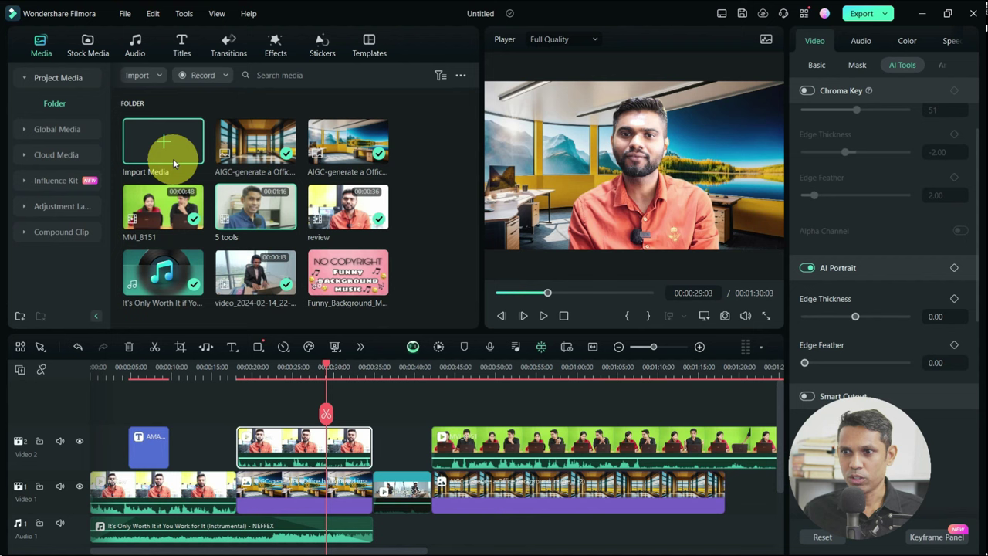
drag(257, 210, 269, 423)
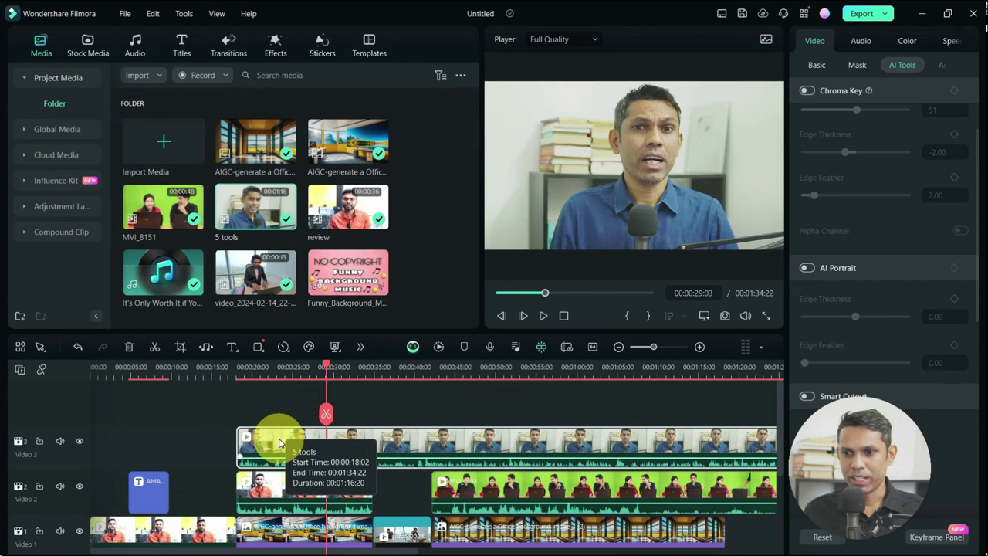
click(267, 368)
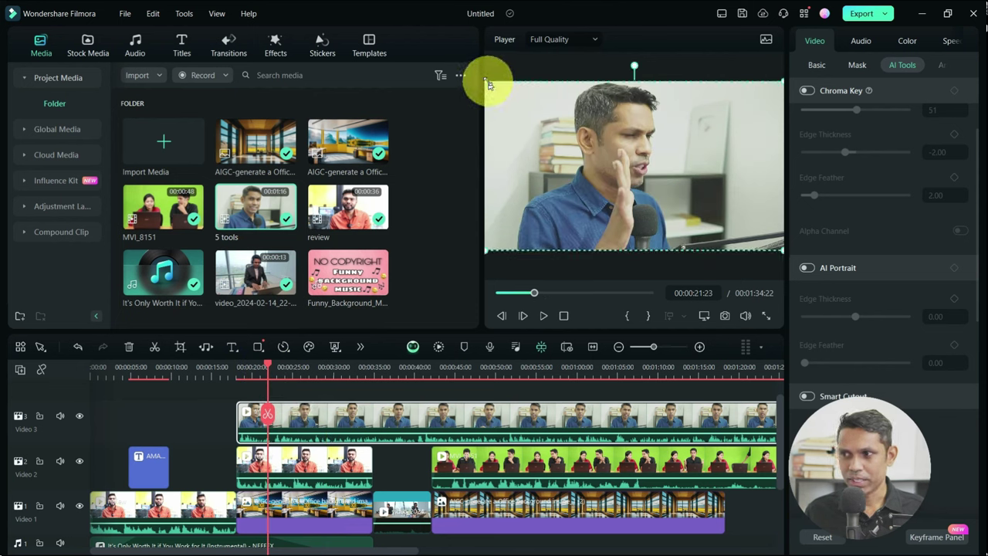
drag(488, 82, 609, 159)
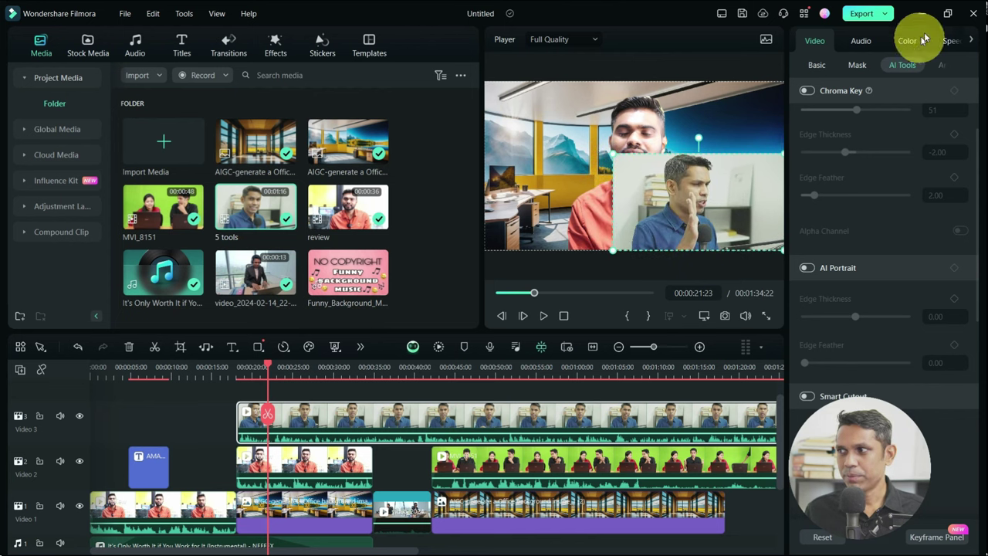
click(859, 66)
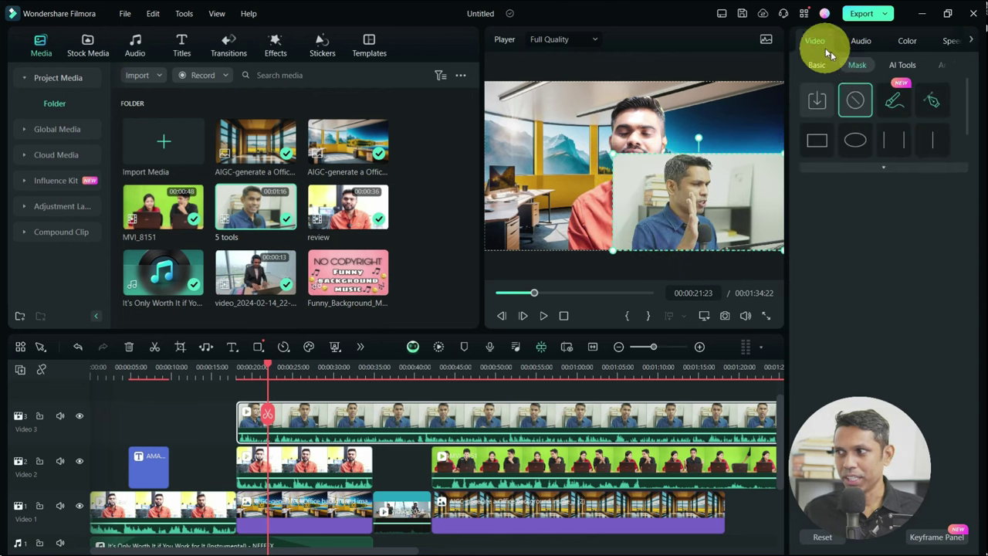
Step: Give the '5 tools' clip an ellipse mask of height 50 centred on the commentator's face
click(855, 139)
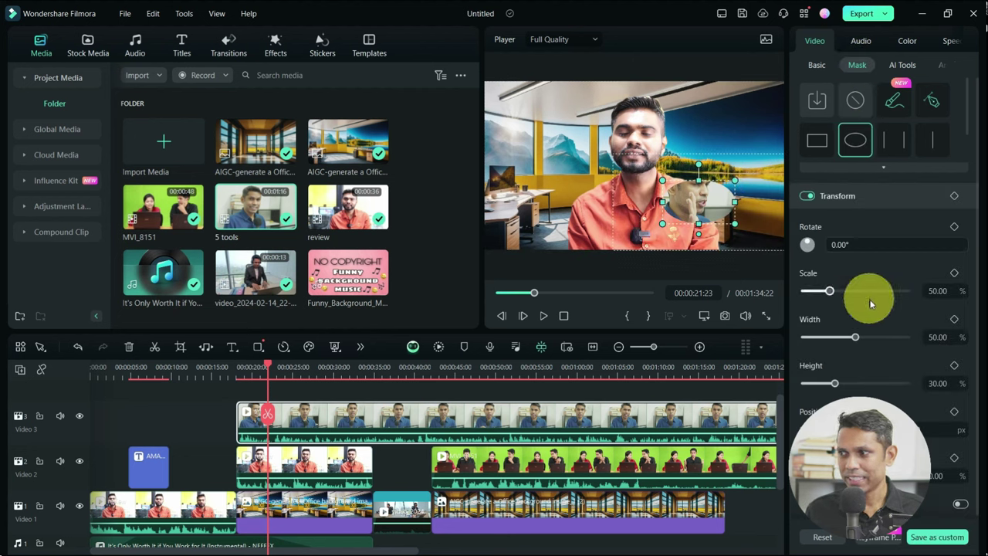
click(942, 384)
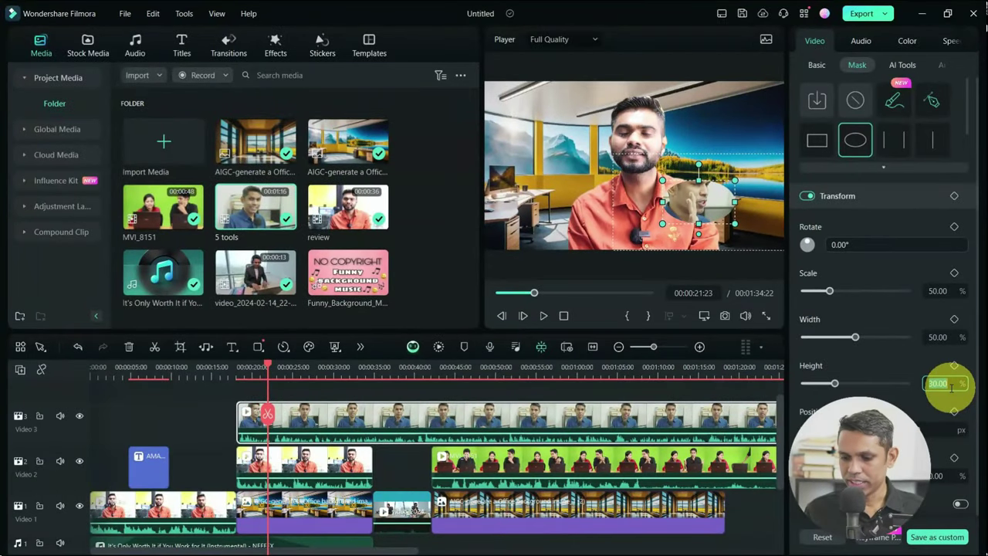
text(50)
key(Return)
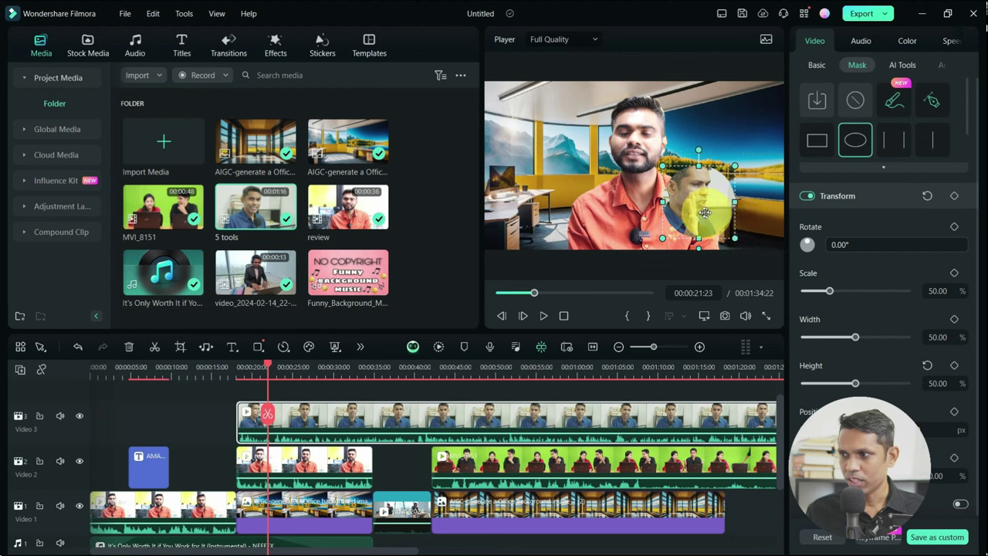
drag(710, 214, 771, 224)
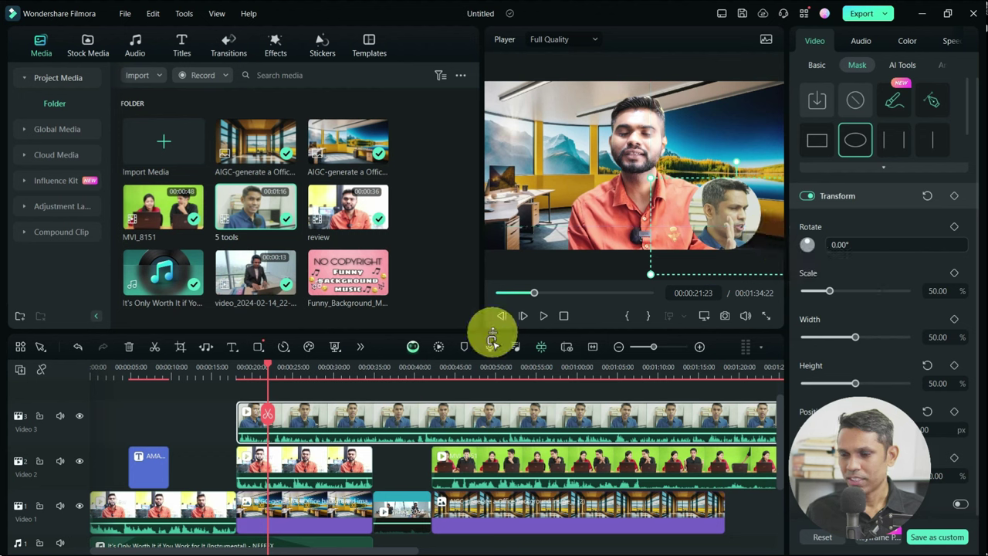
Step: Replay from 00:00:18:07 to check the round commentary bubble
click(239, 374)
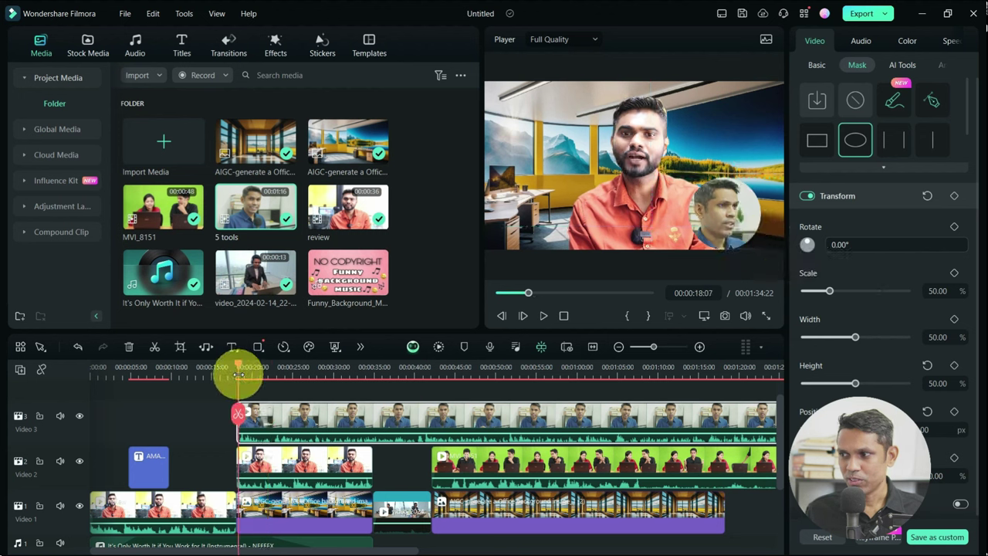
key(space)
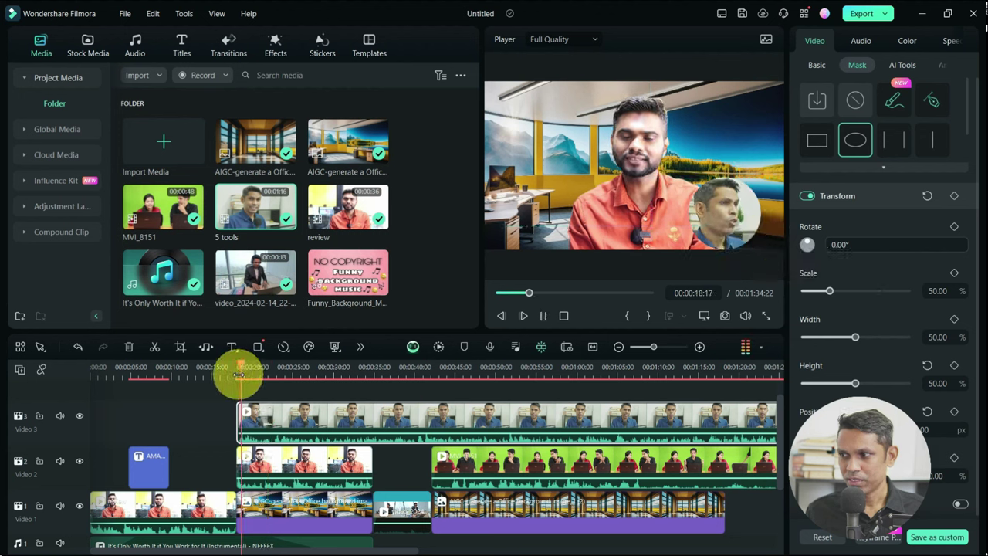
key(space)
Step: Mute the audio of the Video 2 talking-head clip
scroll(286, 452, down, 1)
right_click(283, 437)
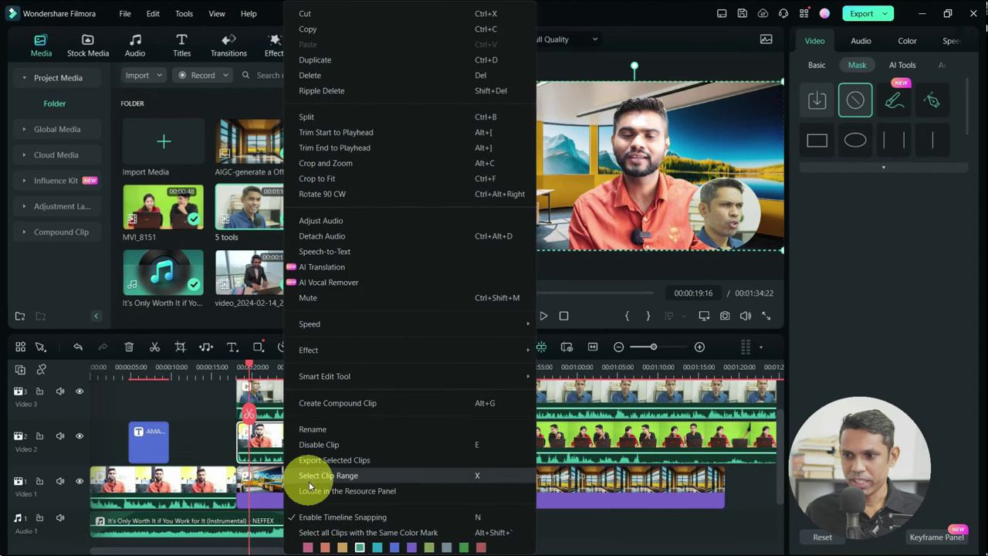
click(311, 298)
click(288, 527)
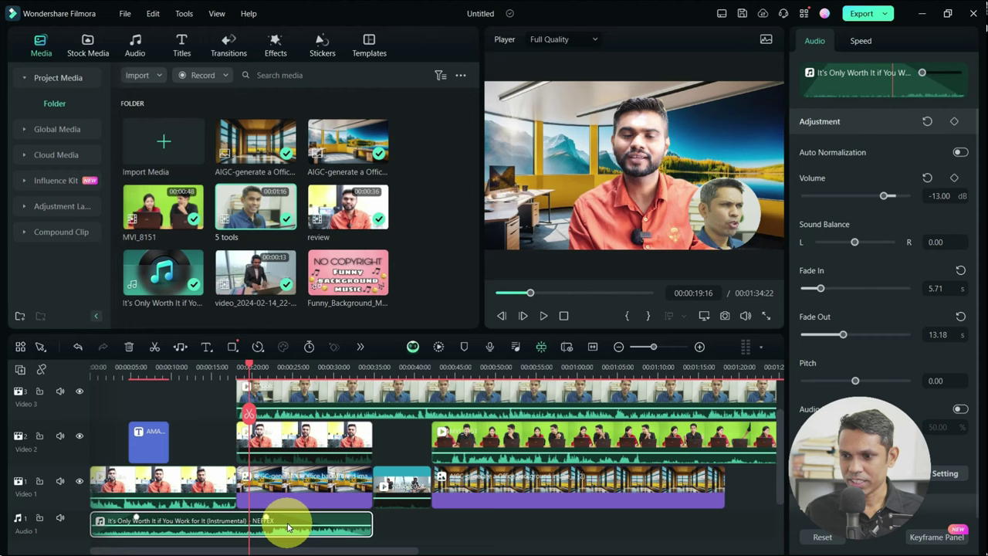
right_click(288, 526)
click(276, 530)
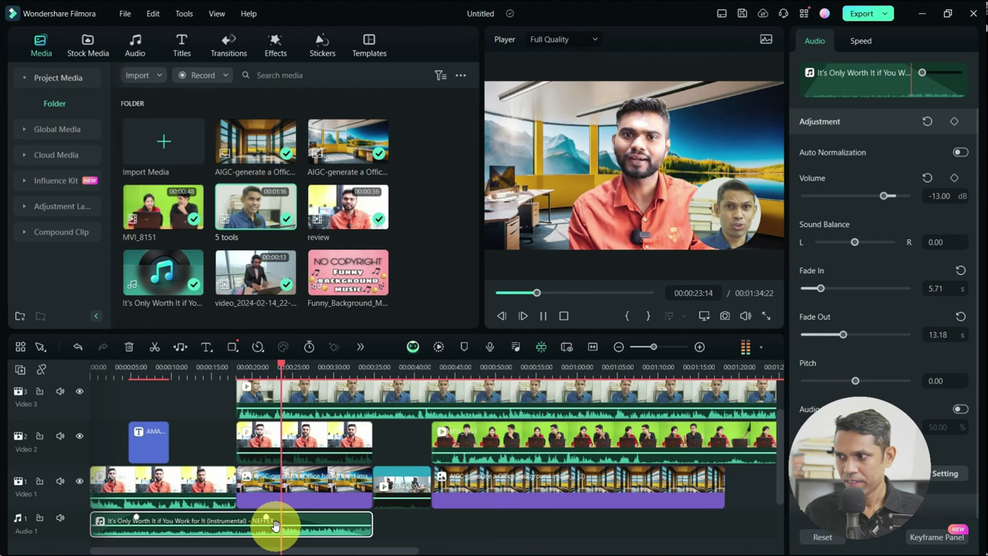
key(space)
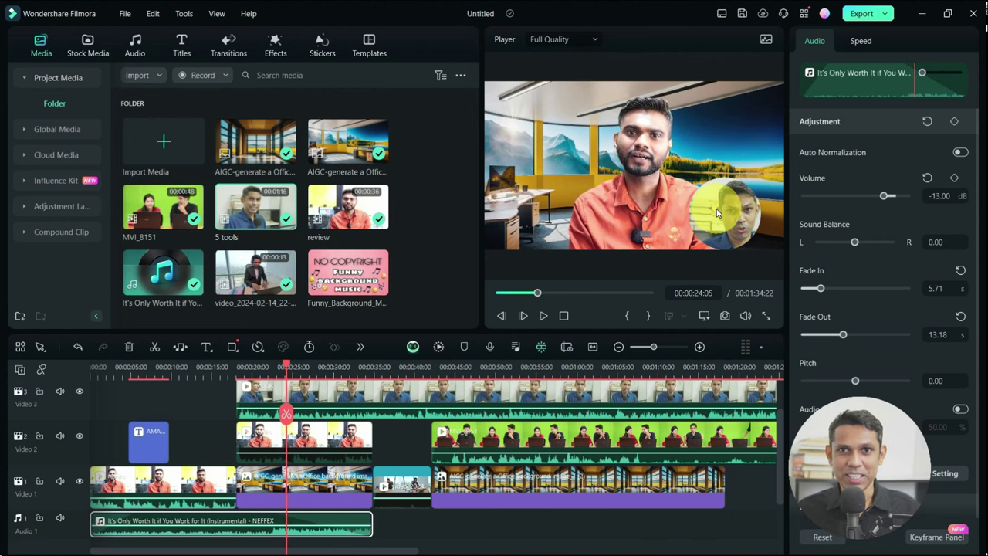
Step: Extend the Video 1 image and trim the Video 3 clip so both end together
click(500, 505)
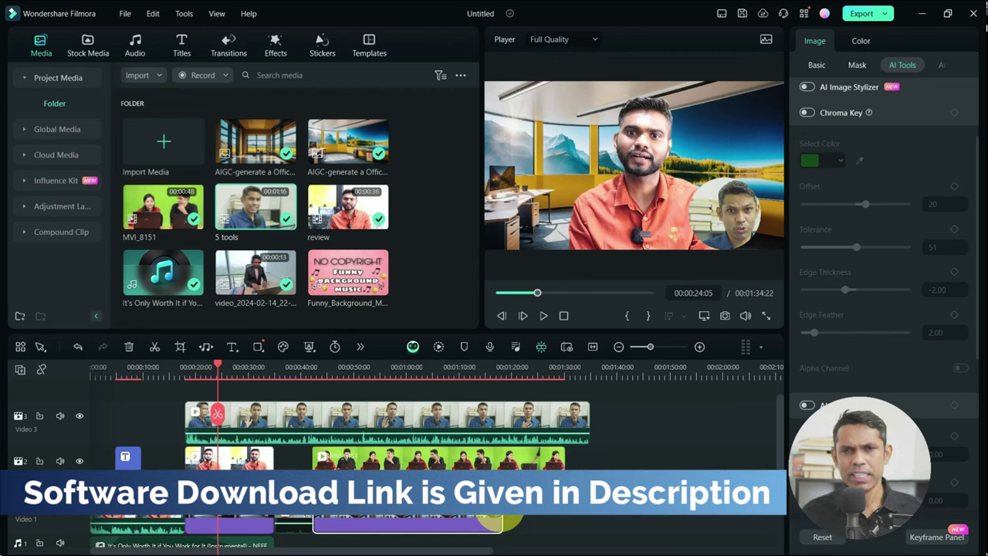
drag(494, 521, 564, 524)
click(586, 413)
drag(586, 413, 565, 415)
click(474, 378)
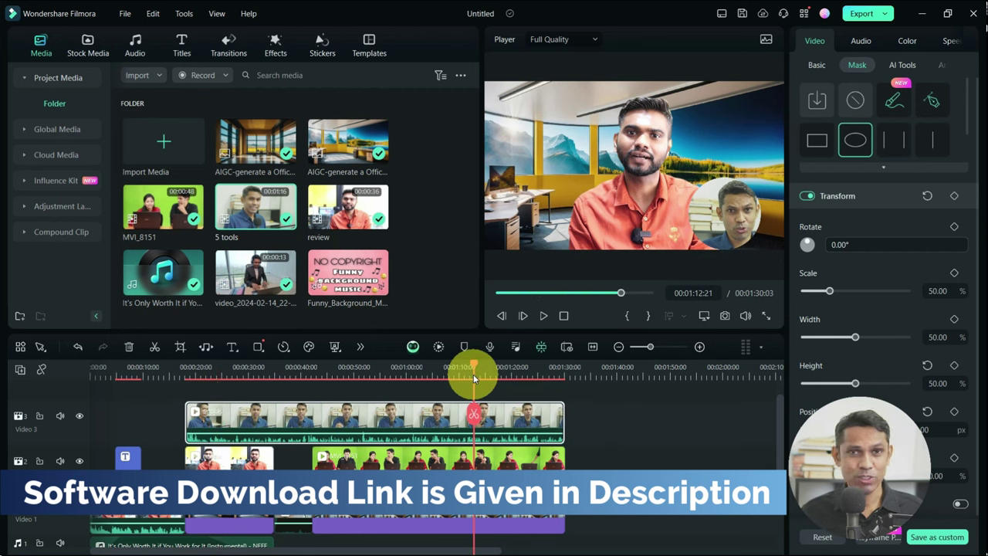
key(Home)
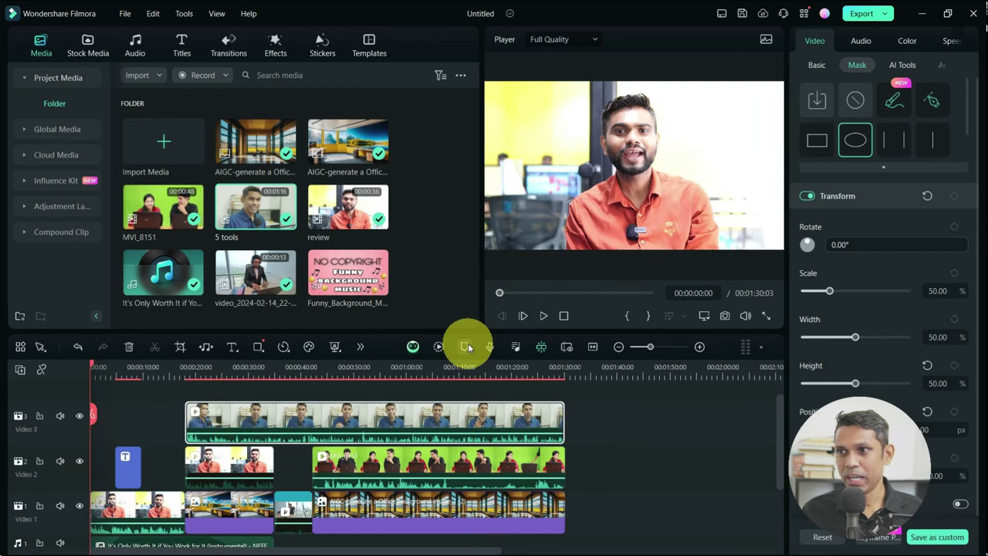
Step: Set the export to a '5 tools' MP4 at Higher quality, 1920x1080 and 25 fps
click(863, 15)
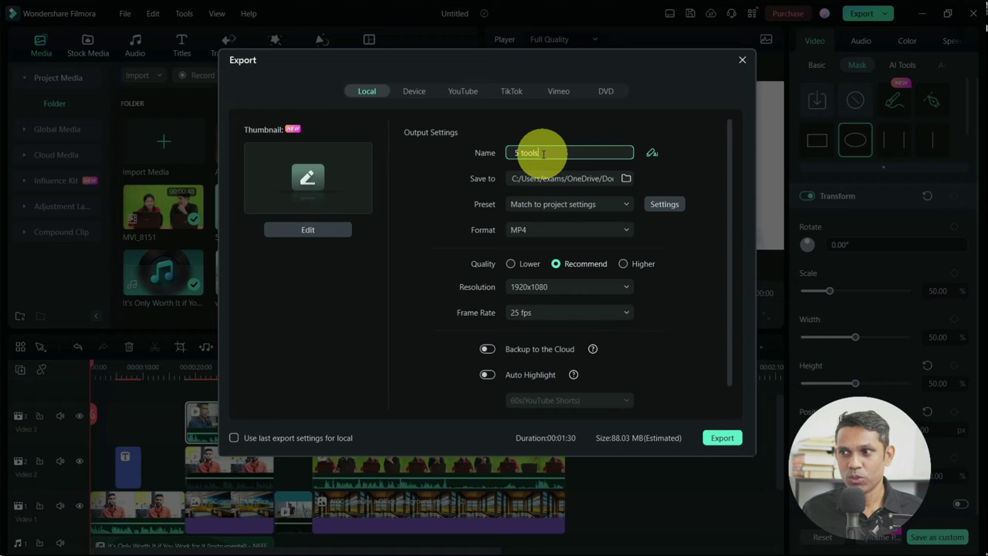
drag(542, 153, 500, 153)
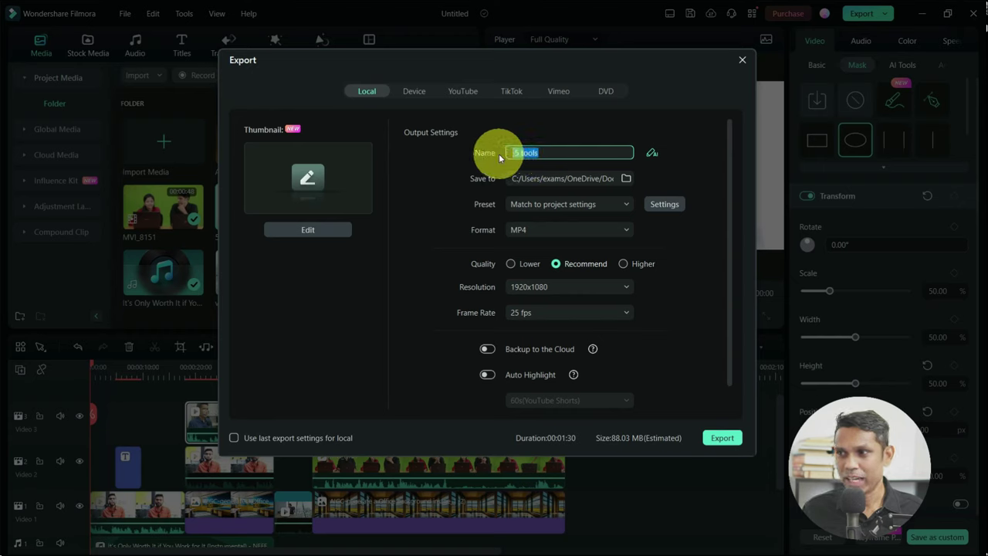
click(541, 228)
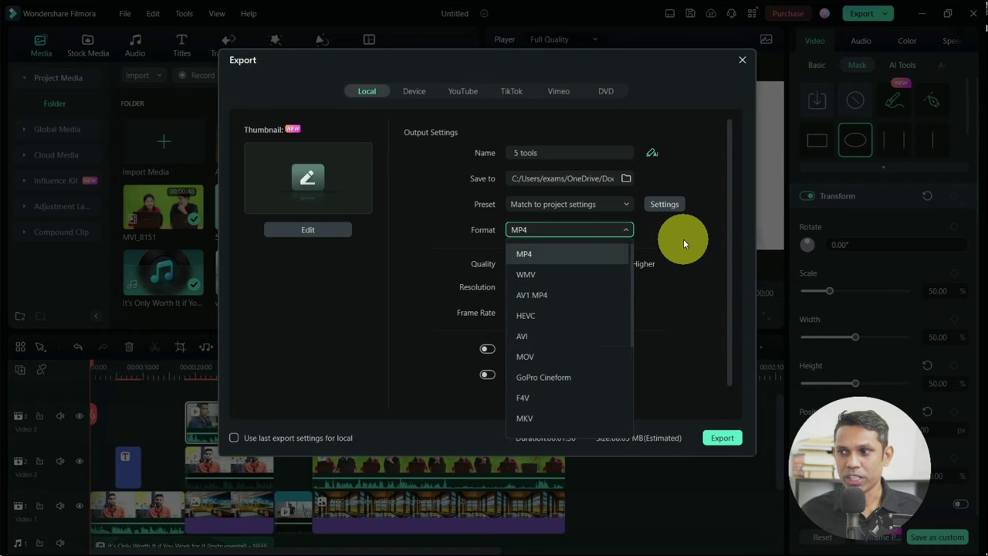
click(683, 243)
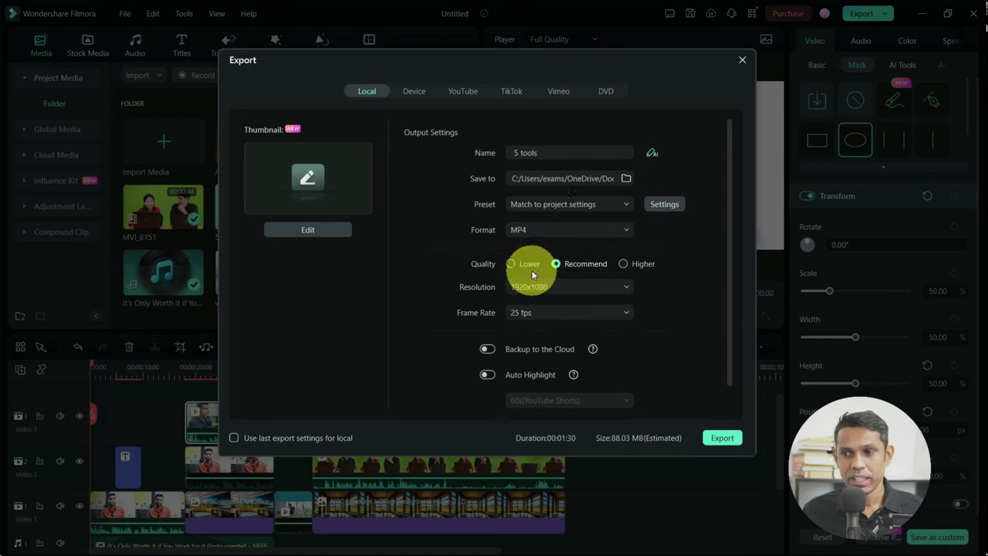
click(622, 264)
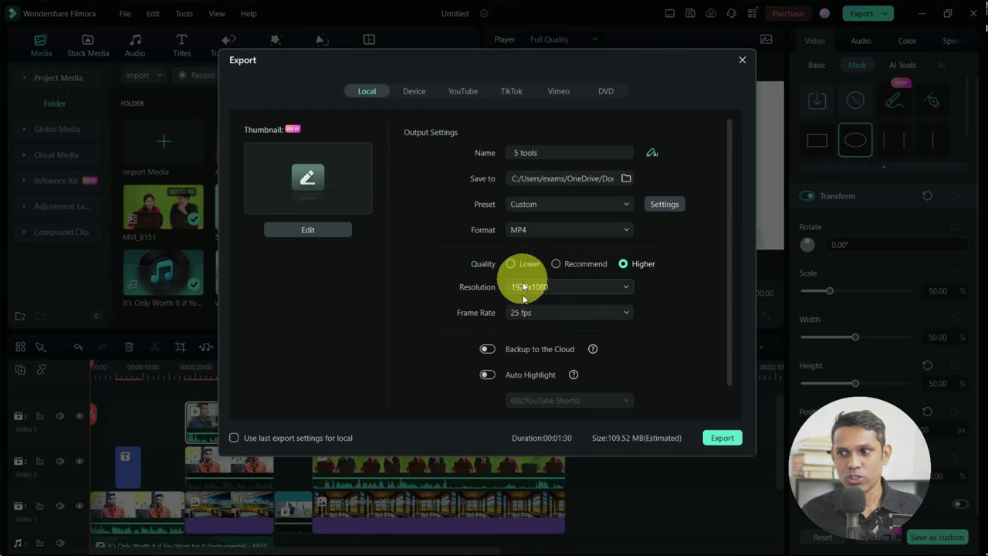
click(547, 314)
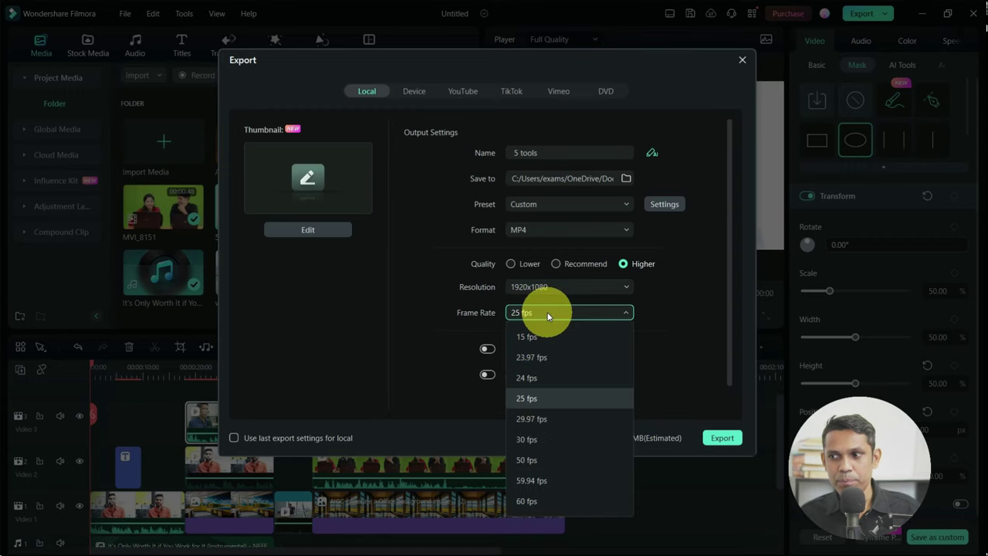
click(547, 314)
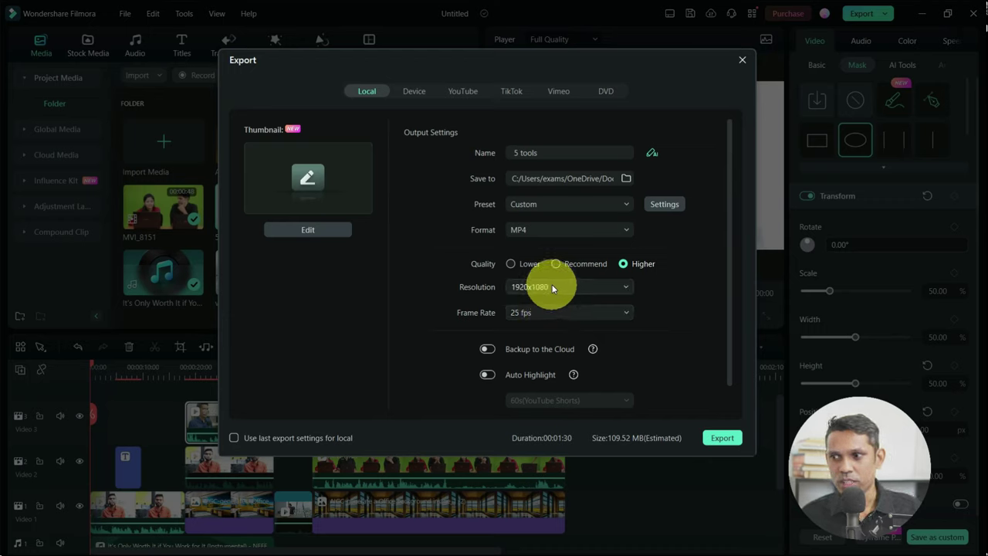
click(552, 287)
click(553, 288)
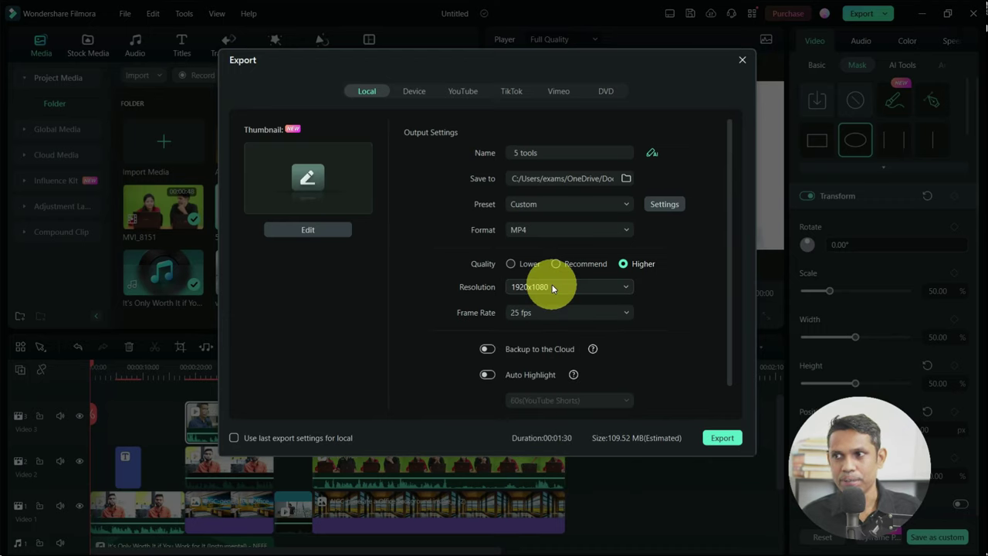
Step: Look through the Device, YouTube, TikTok and Vimeo tabs, then export locally
click(411, 93)
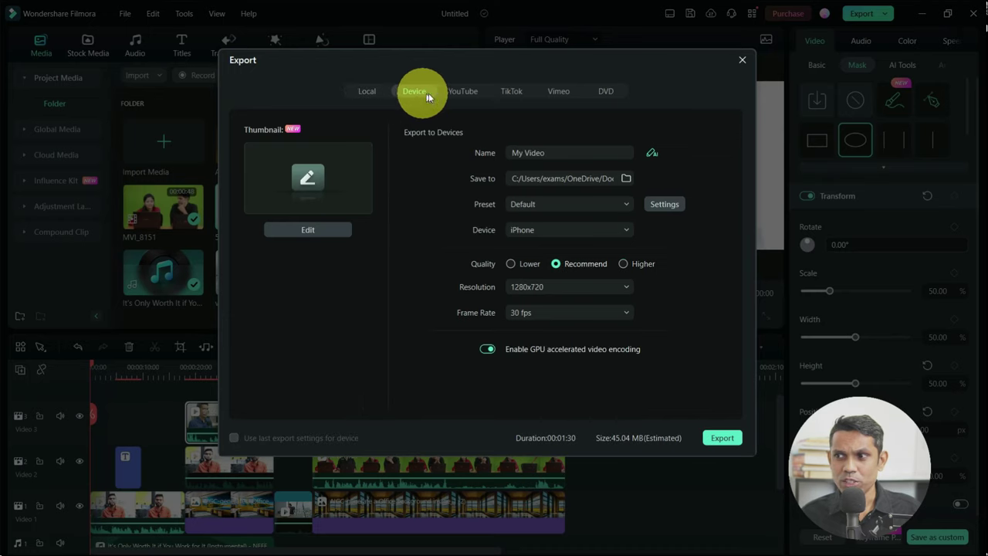
click(451, 93)
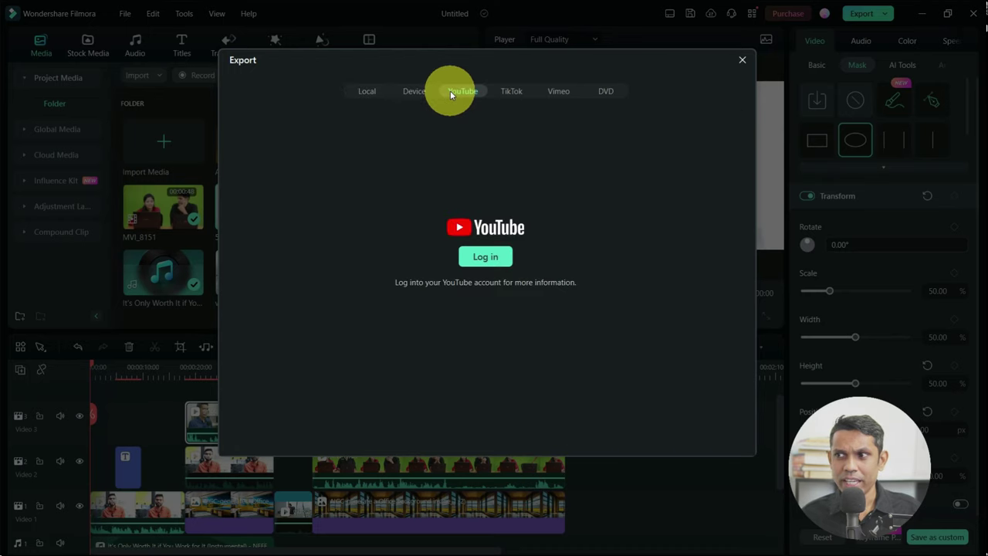
click(508, 93)
click(551, 91)
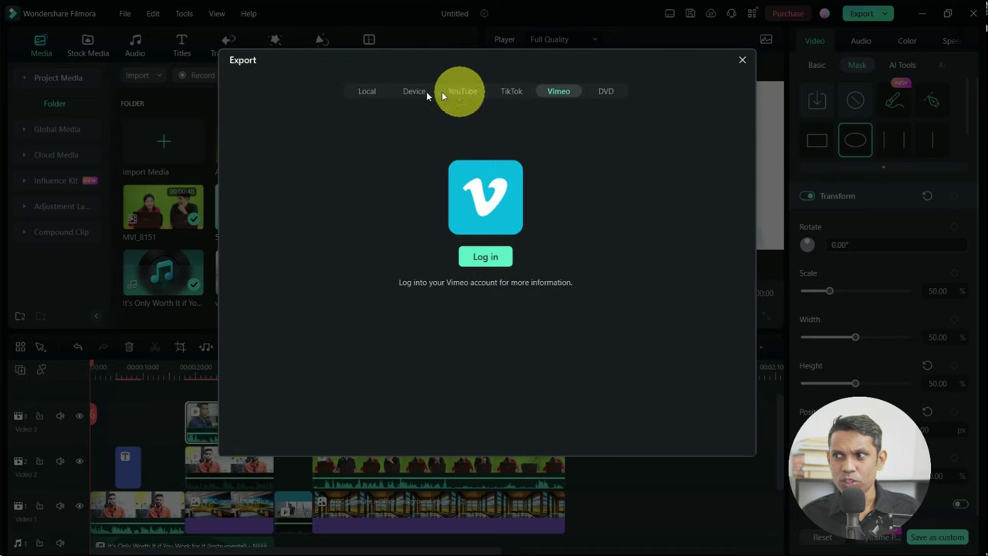
click(365, 91)
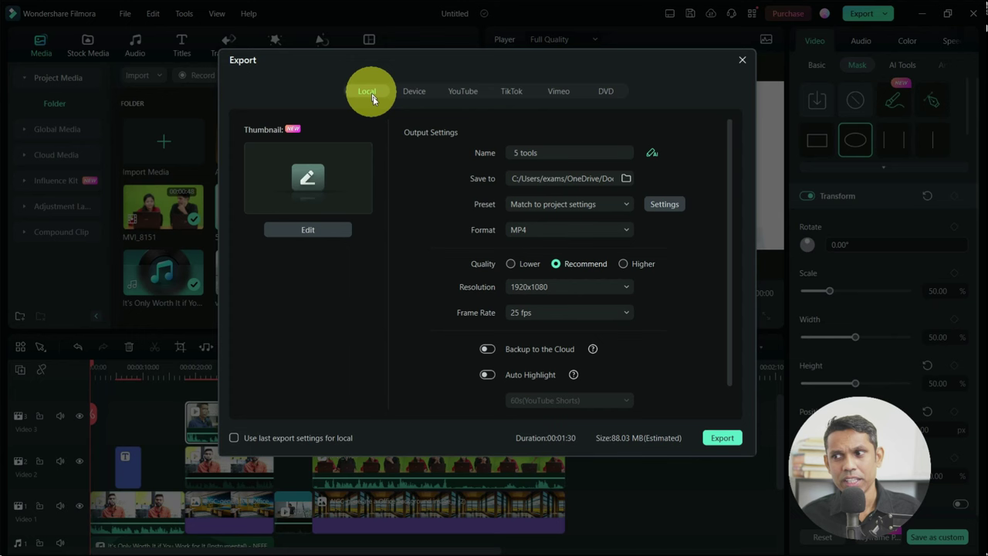
click(721, 438)
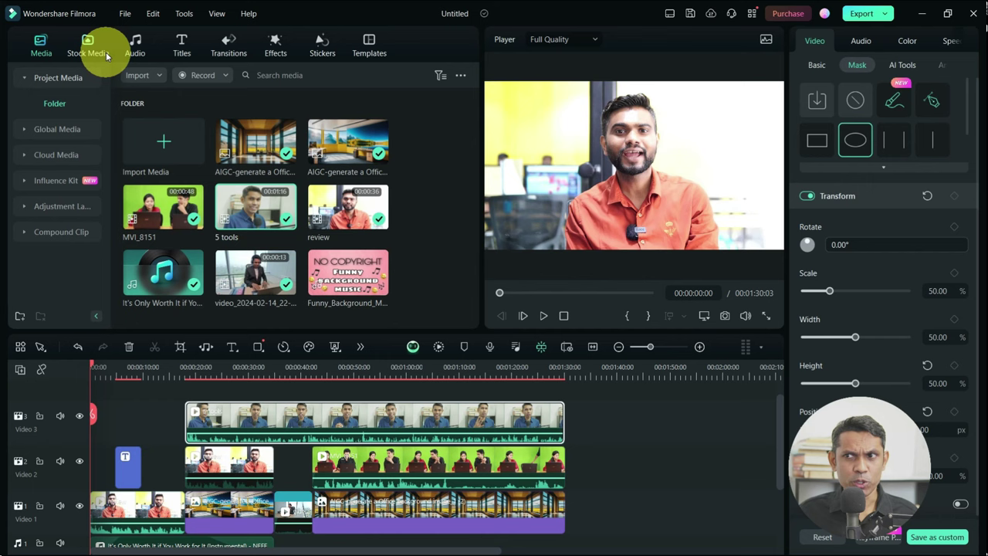
Step: Save the Filmora project for the first time under the file name 'editing 1'
click(125, 14)
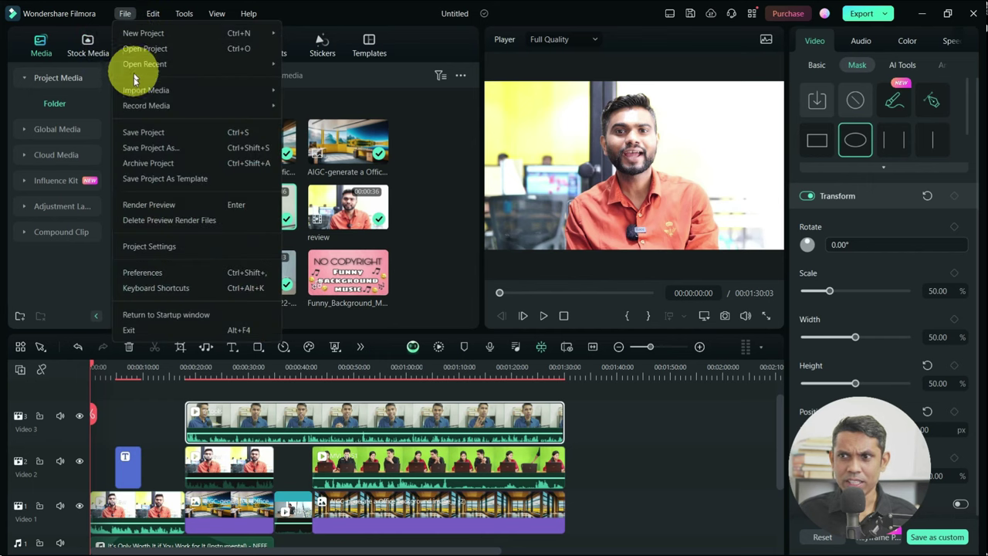
click(134, 133)
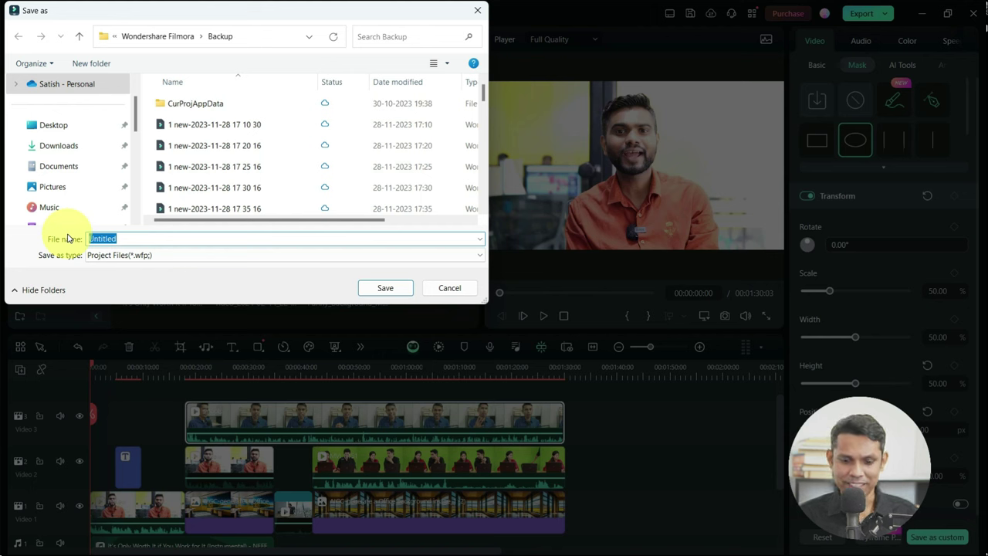
text(editing 1)
key(Return)
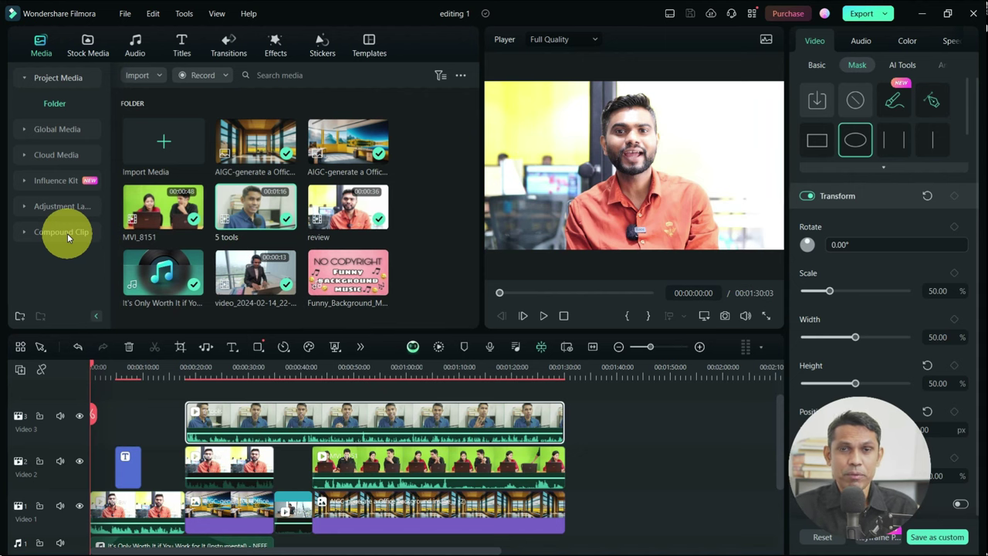